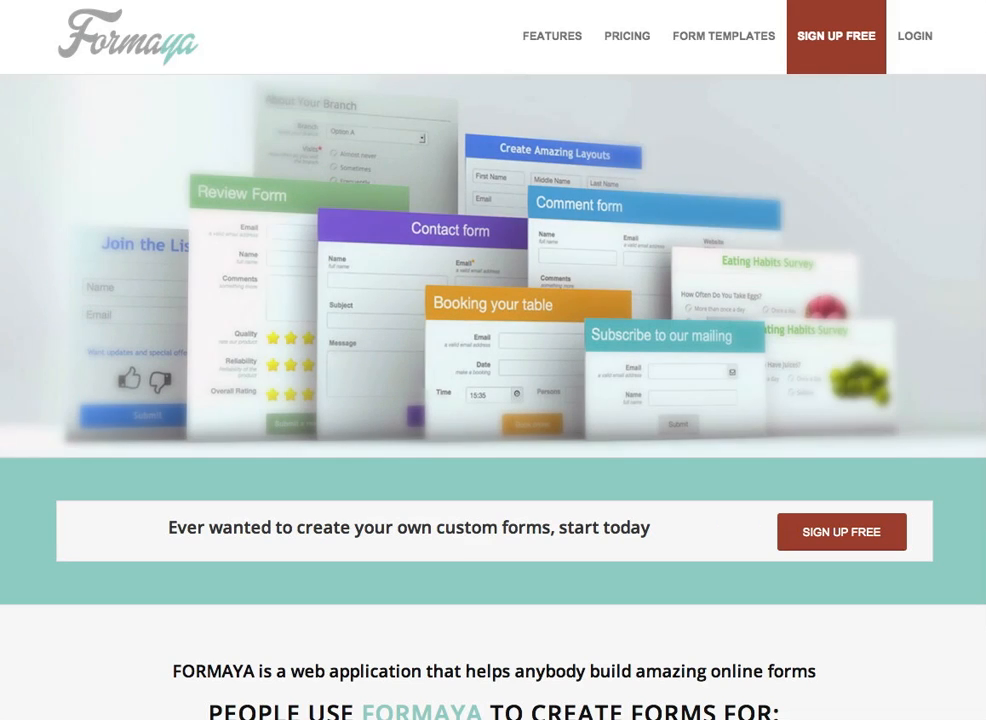
Step: Go to the login page from LOGIN in the Formaya home page's top navigation
click(916, 42)
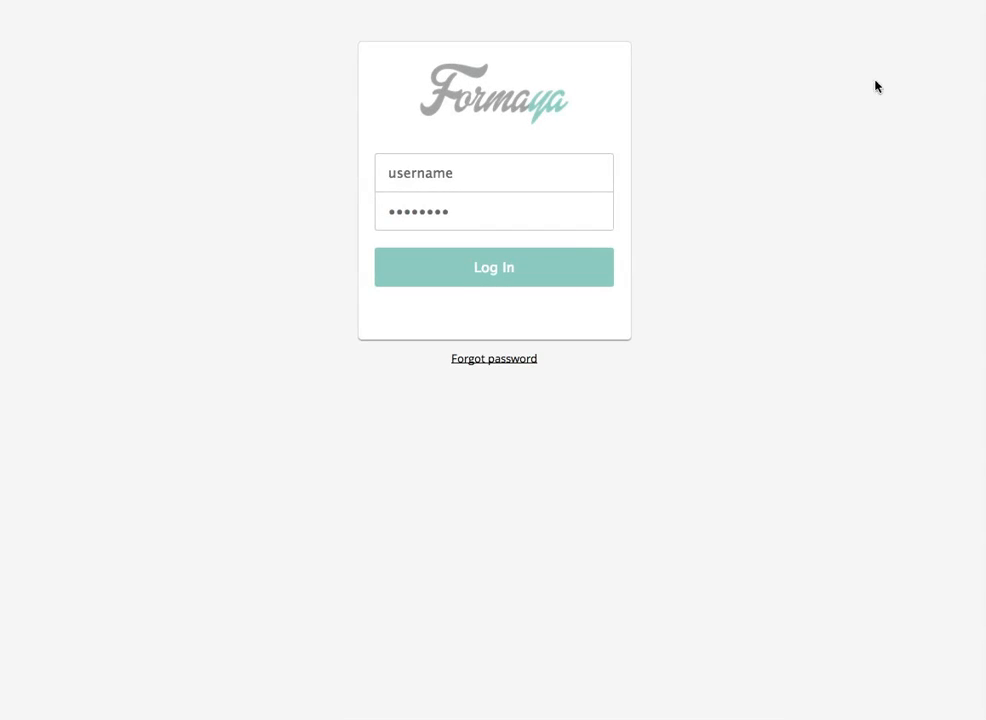
Step: Log in with the saved autofill credentials and show the Forms list
click(509, 177)
text(th)
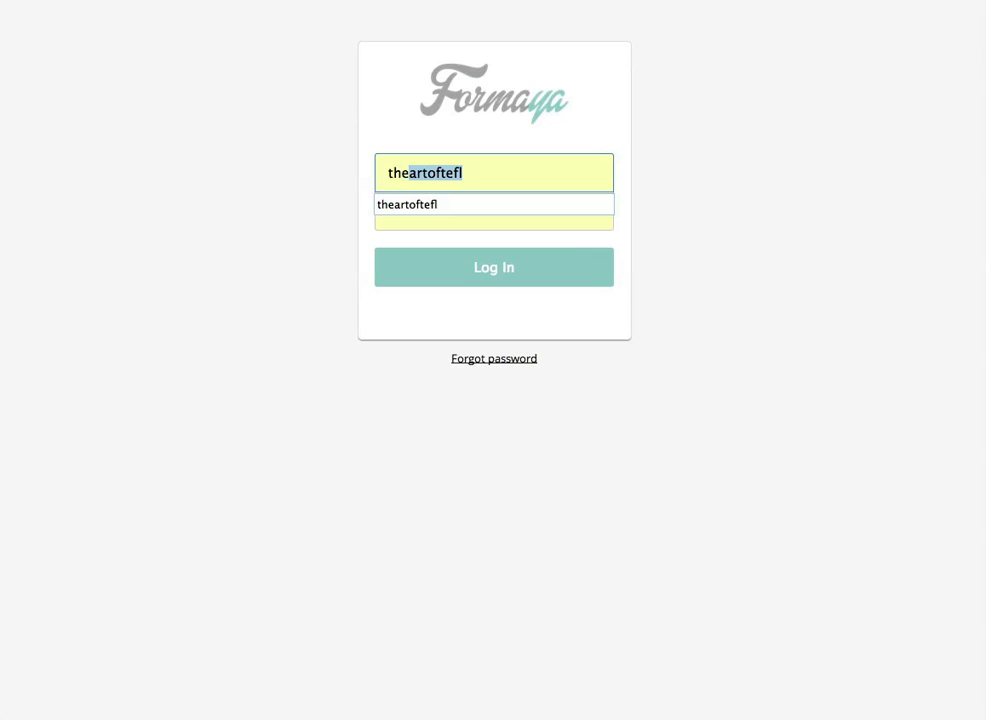
text(e)
click(502, 204)
click(489, 279)
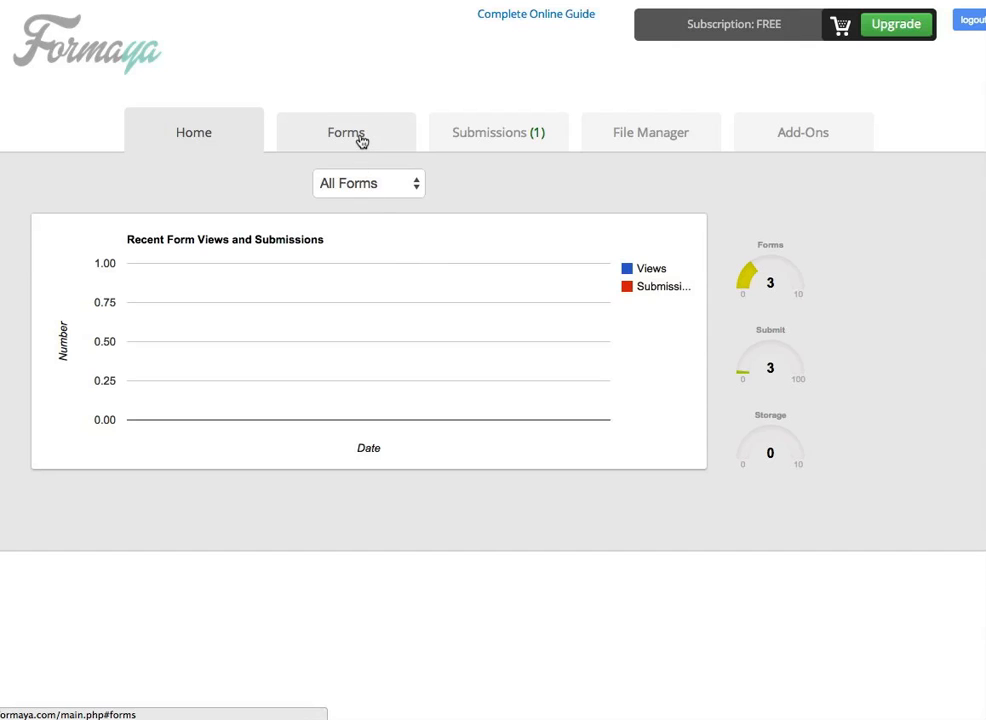
click(361, 142)
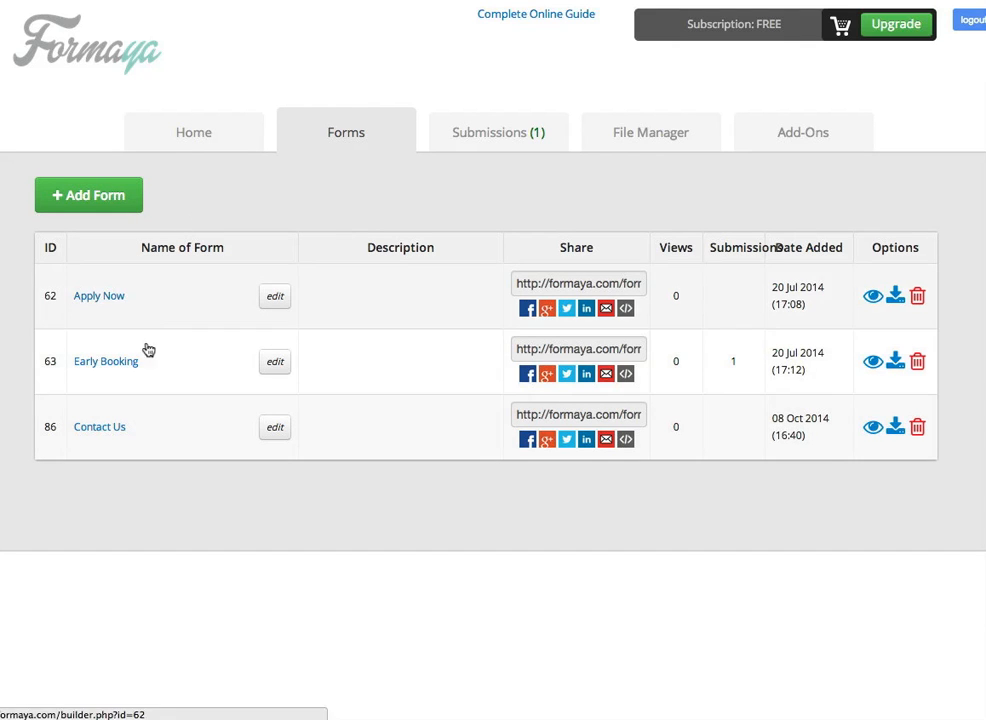
Step: Create a new form named 'Office Christmas Invite'
click(115, 198)
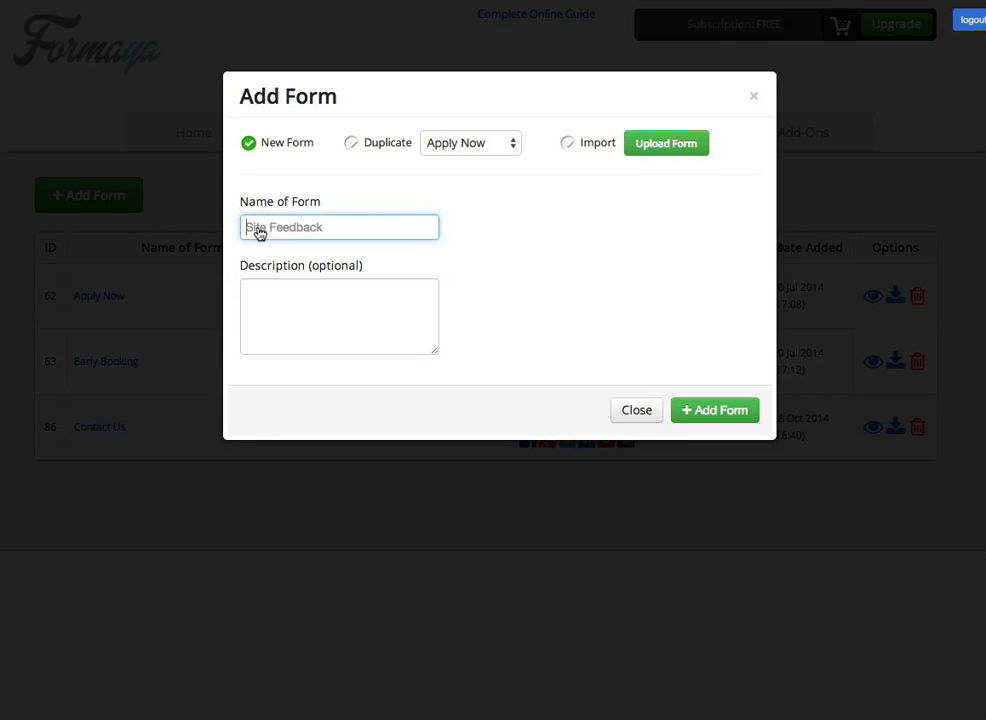
text(Office Christmas Invite)
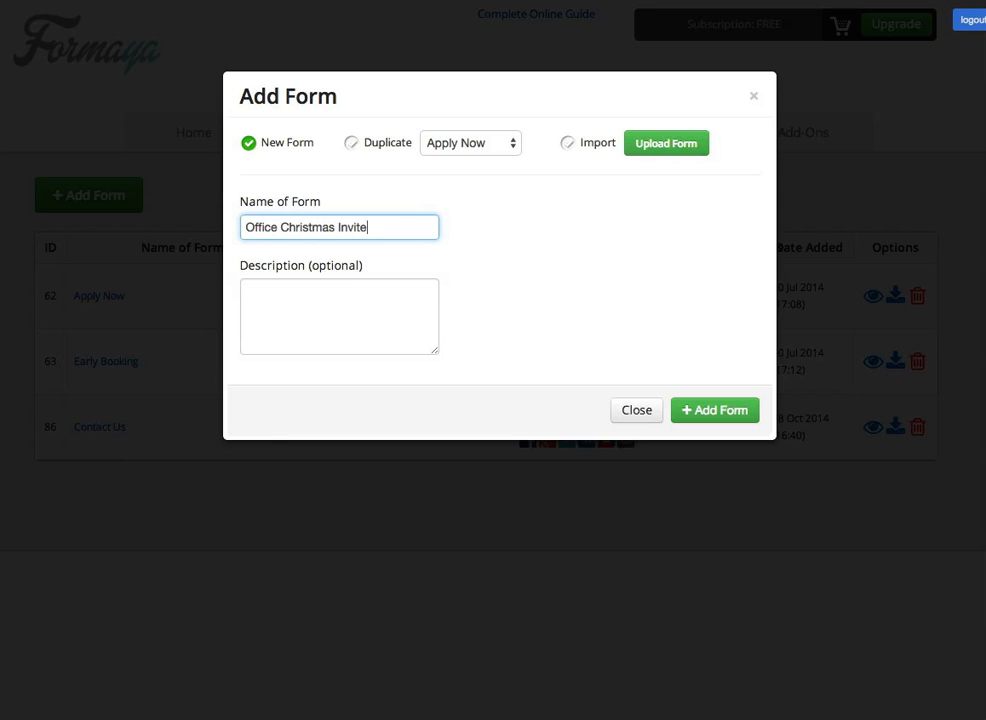
click(705, 410)
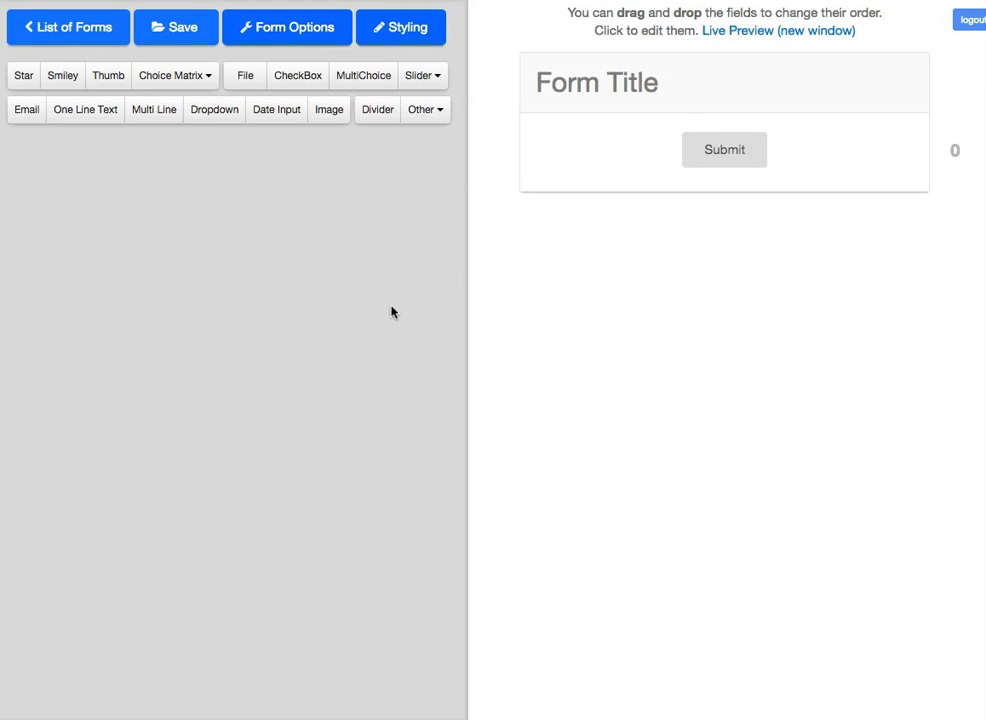
Step: Change the form title text to 'Office Christmas Party'
click(628, 88)
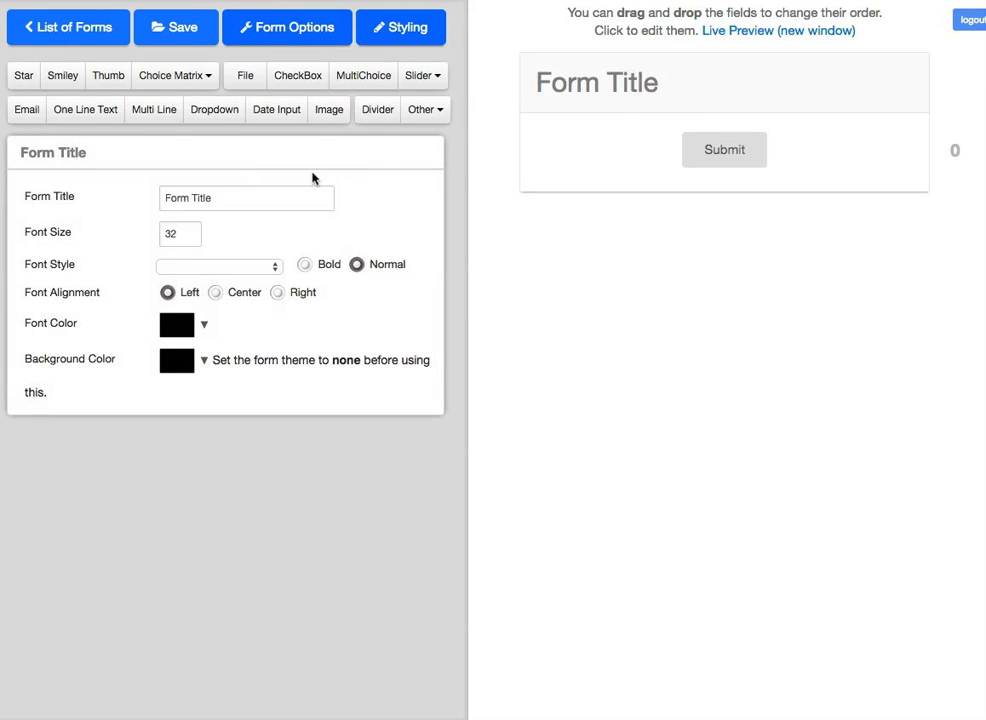
drag(227, 201, 128, 202)
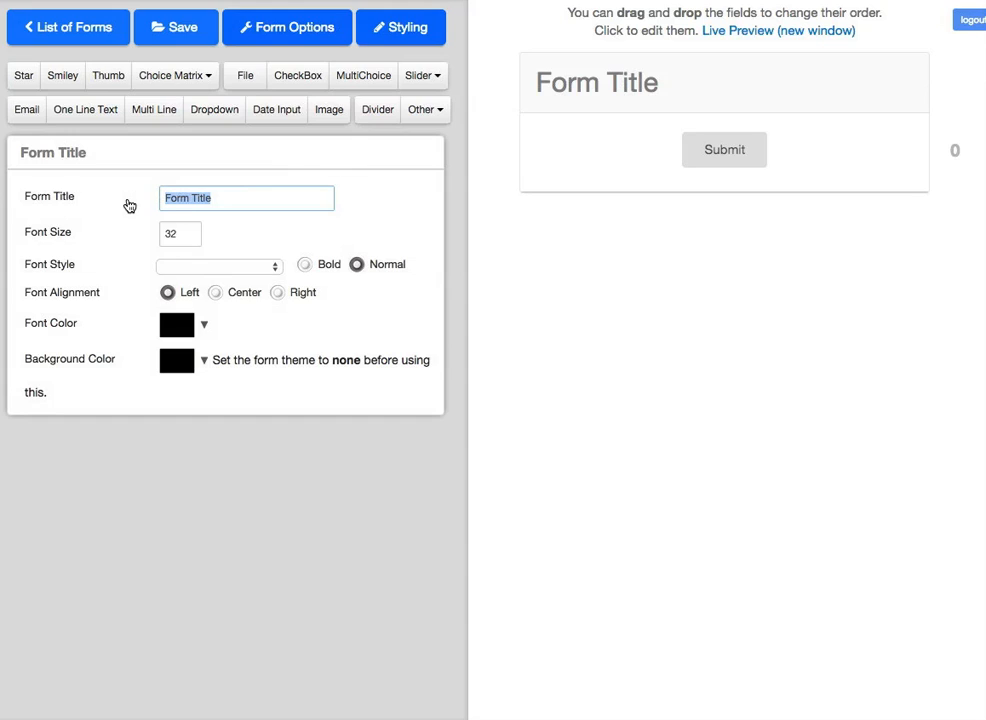
text(Offi)
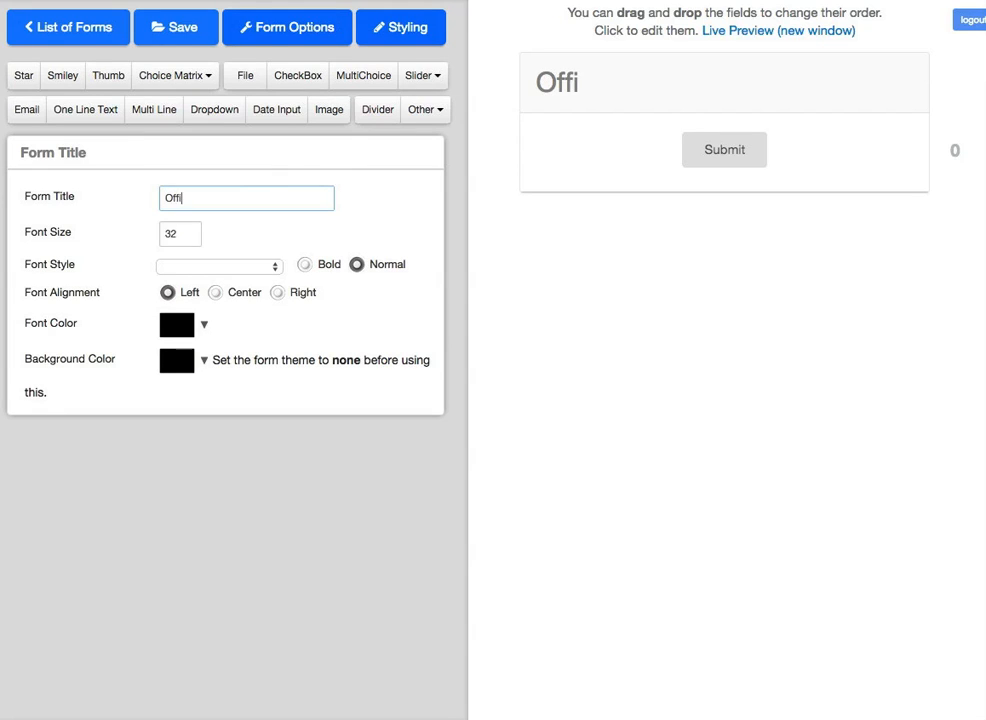
text(ce Christmas )
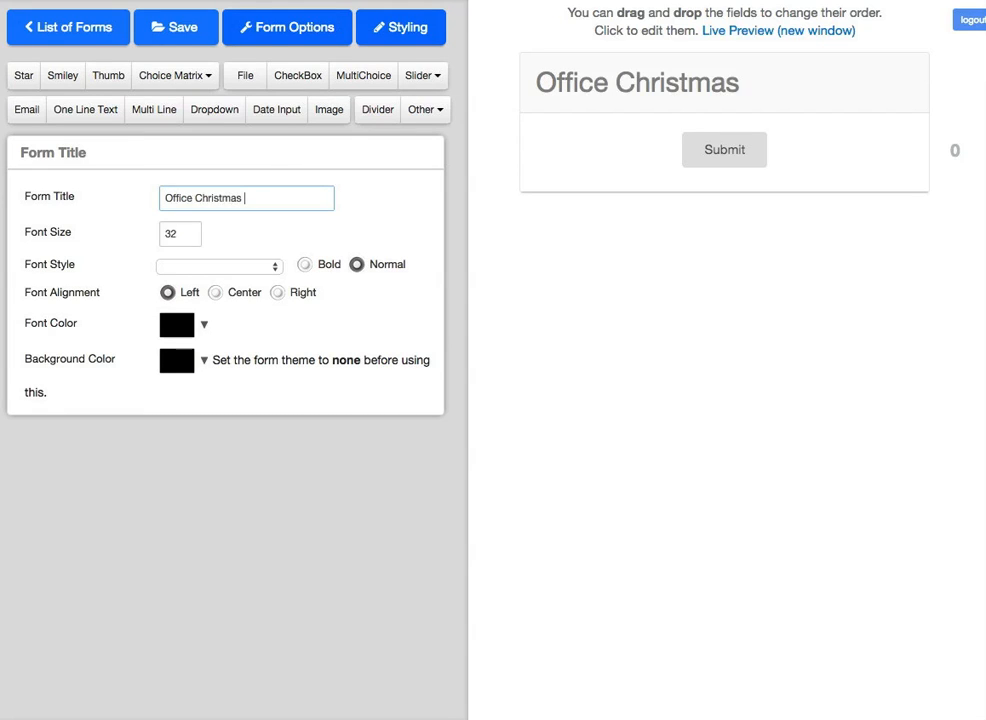
text(Party)
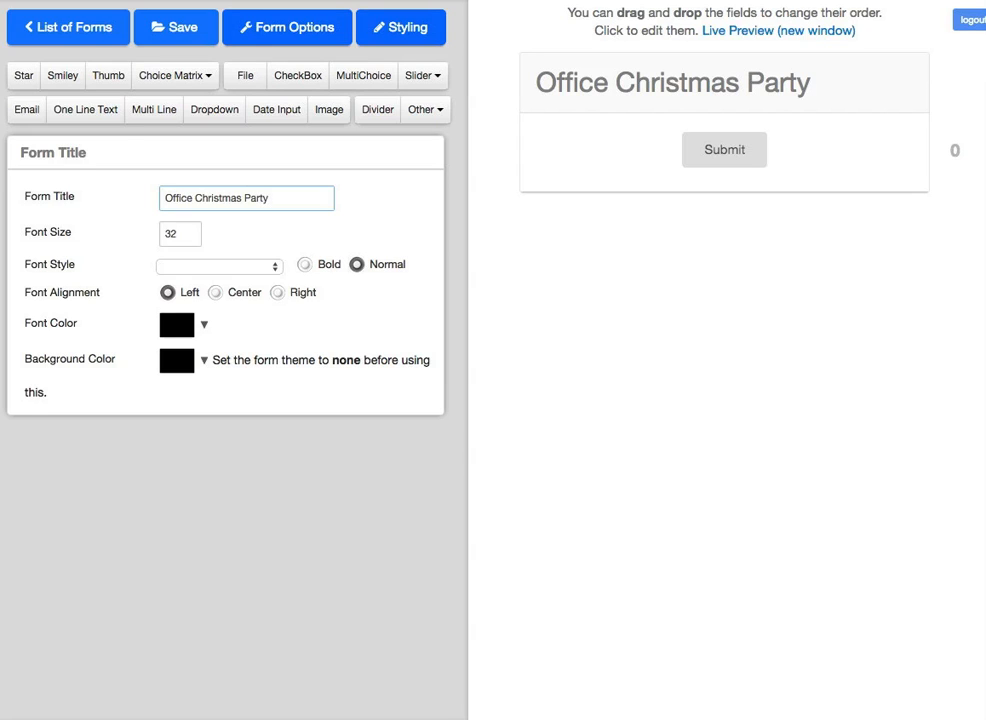
drag(288, 202, 139, 206)
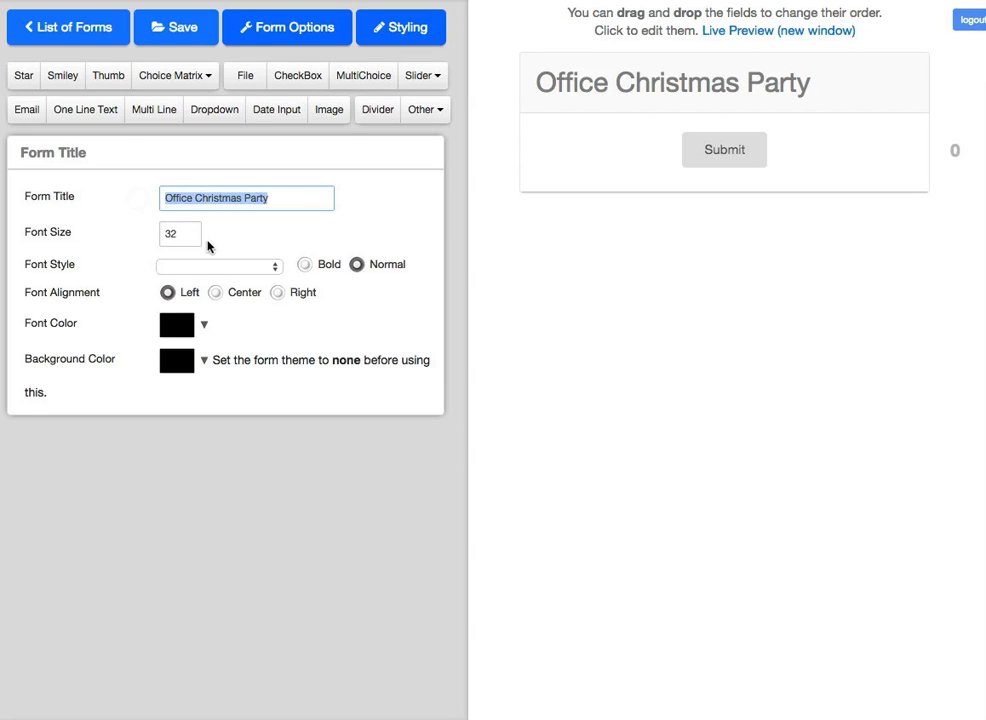
Step: Style the title as bold, centred, vivid cyan Verdana
click(274, 266)
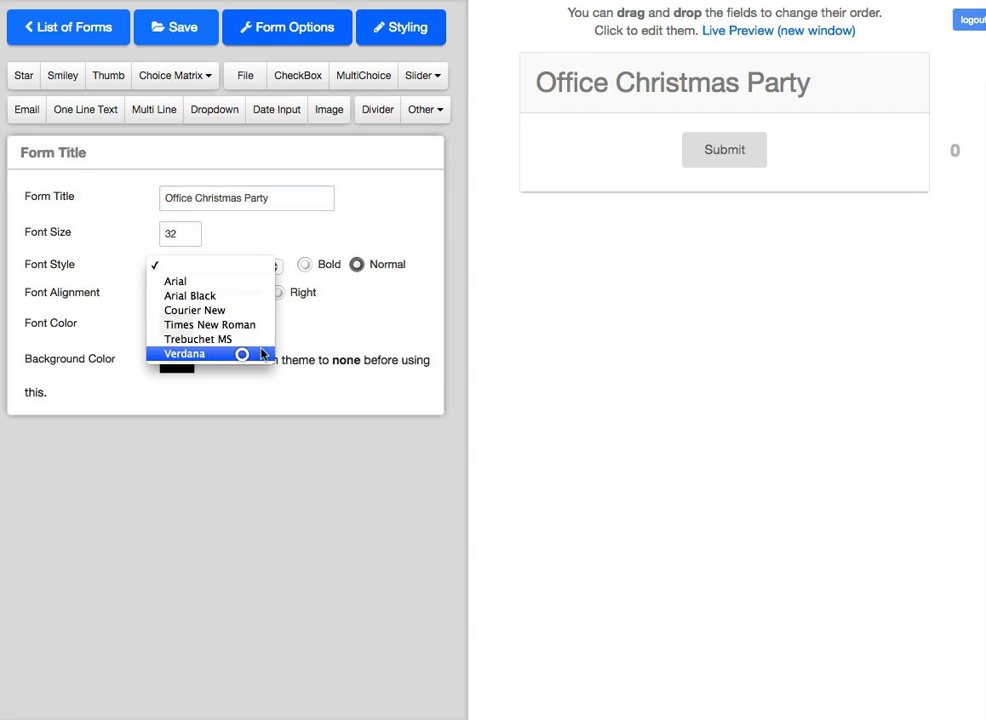
click(200, 354)
click(218, 293)
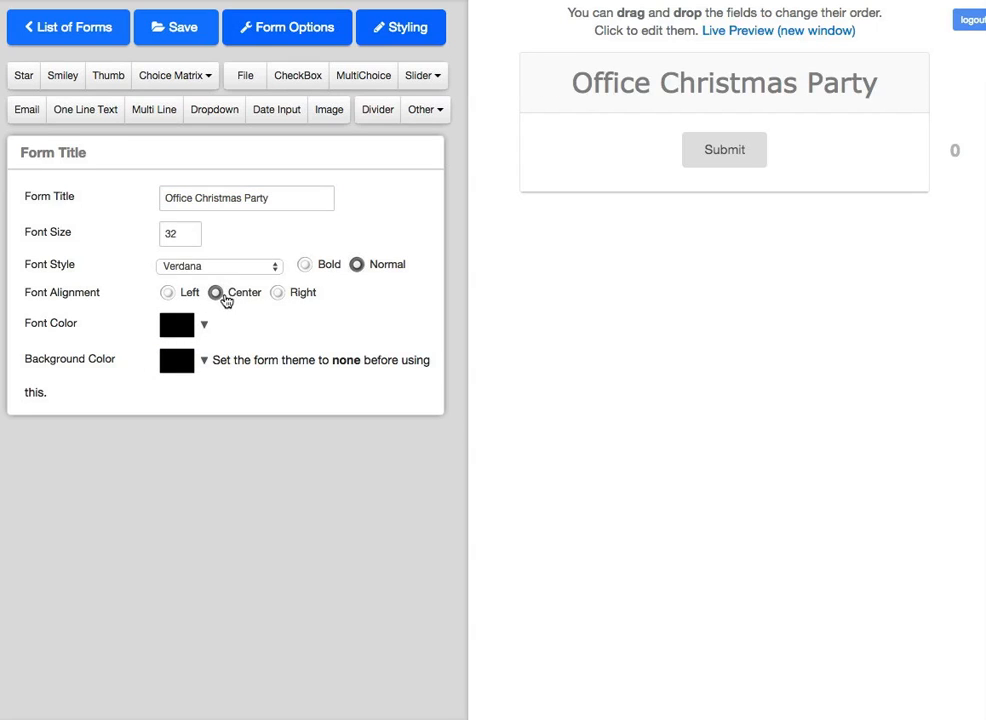
click(204, 325)
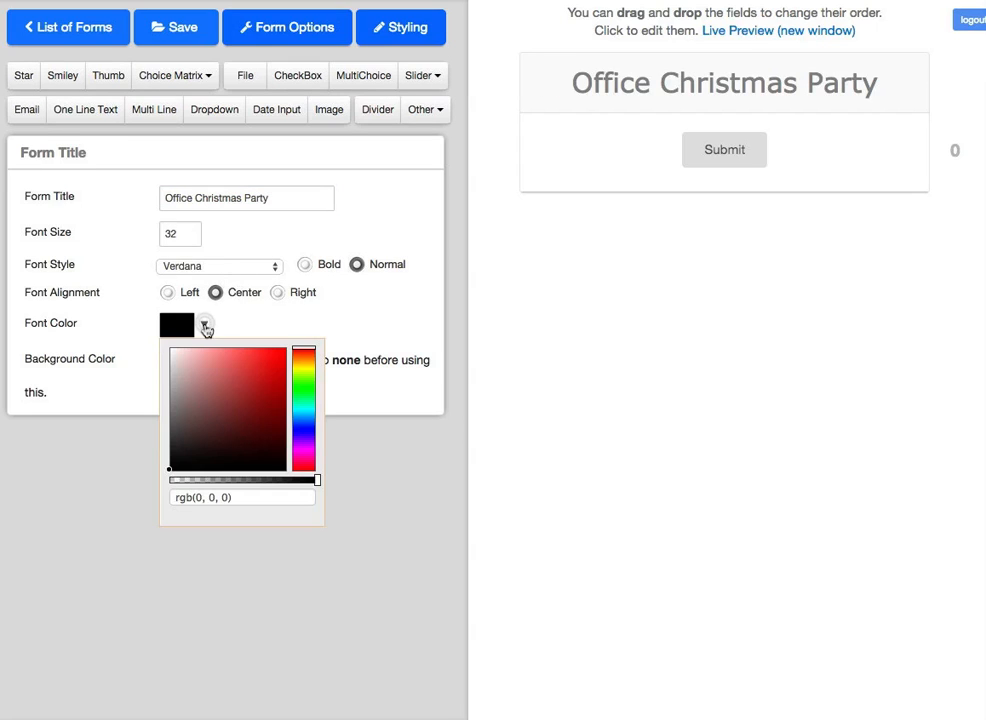
click(268, 396)
click(270, 415)
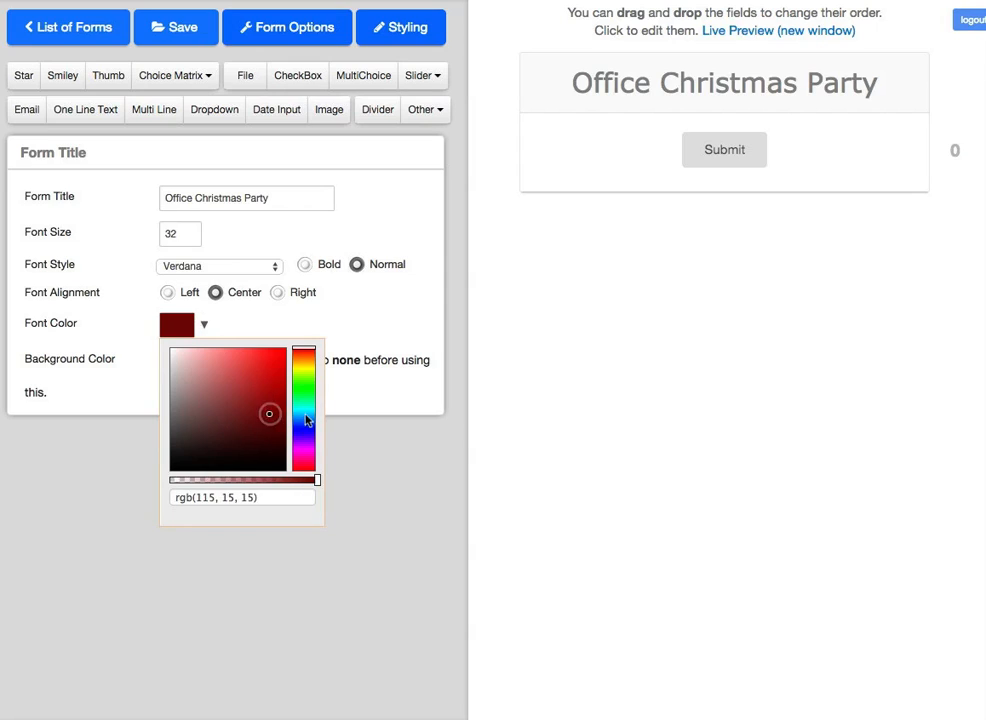
click(304, 410)
click(266, 398)
drag(276, 413, 280, 352)
click(387, 321)
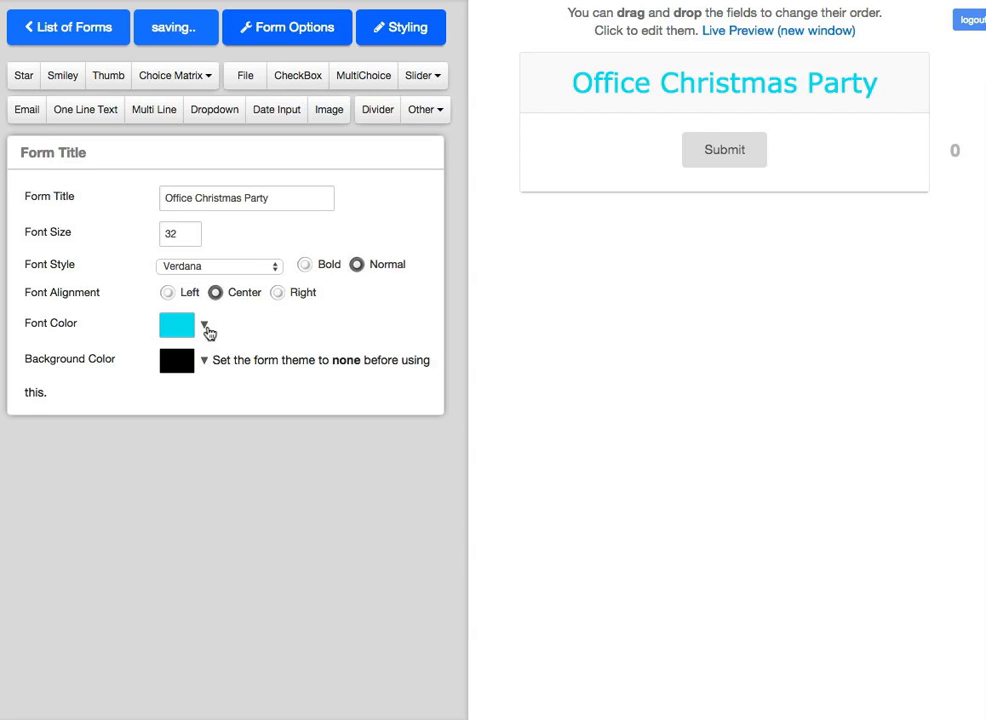
click(305, 266)
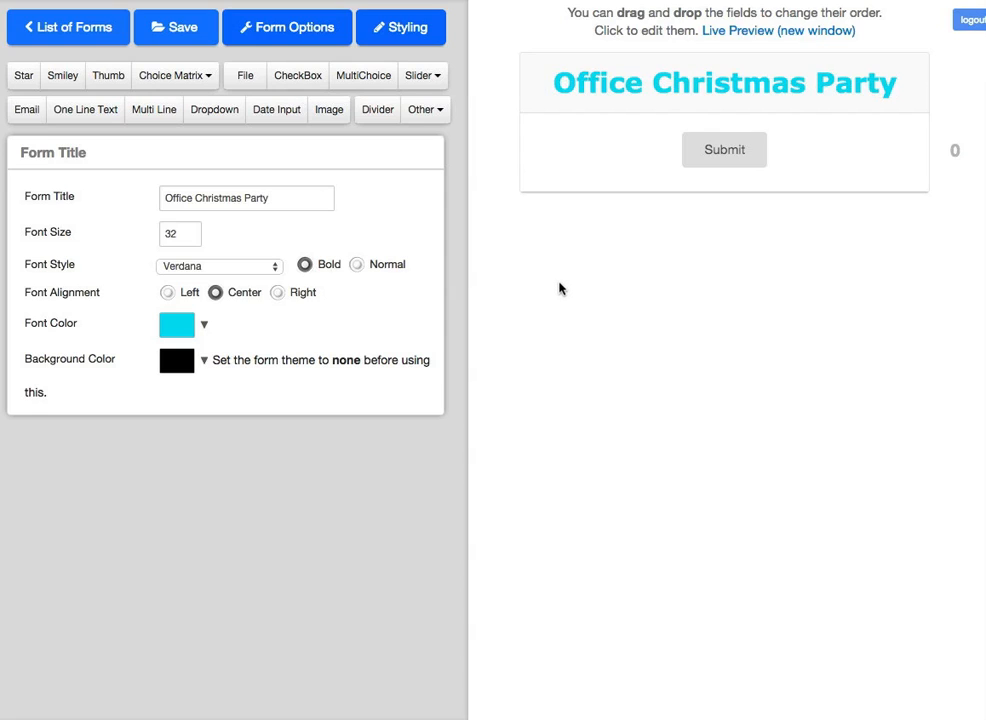
click(440, 117)
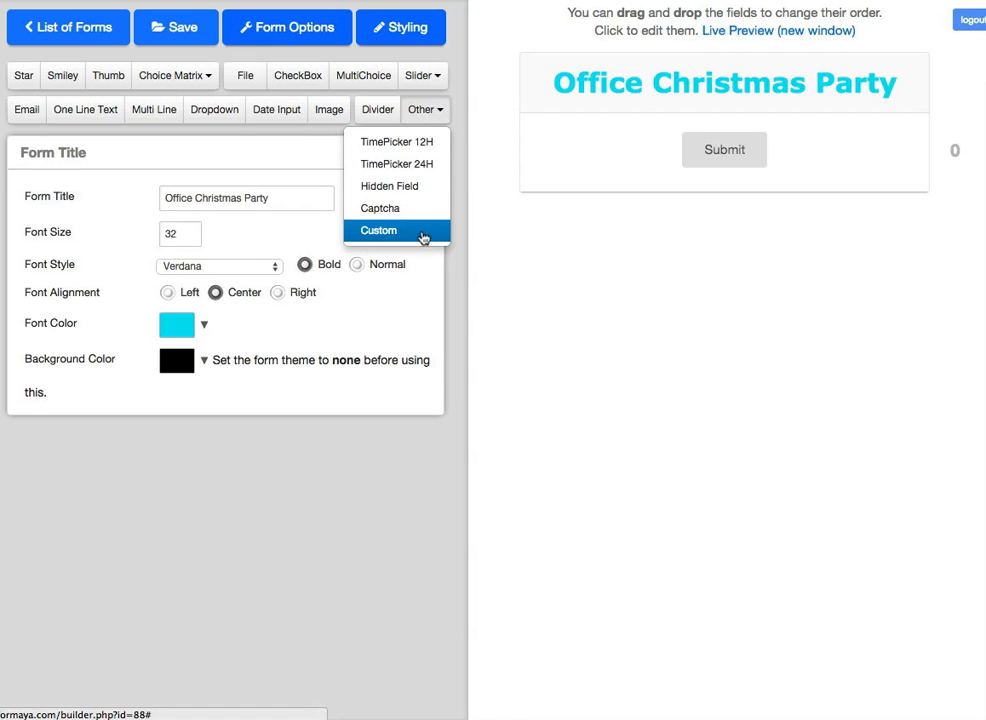
Step: Add a custom text block whose first sentence reads 'Our annual bash is on the 20th of December'
click(419, 231)
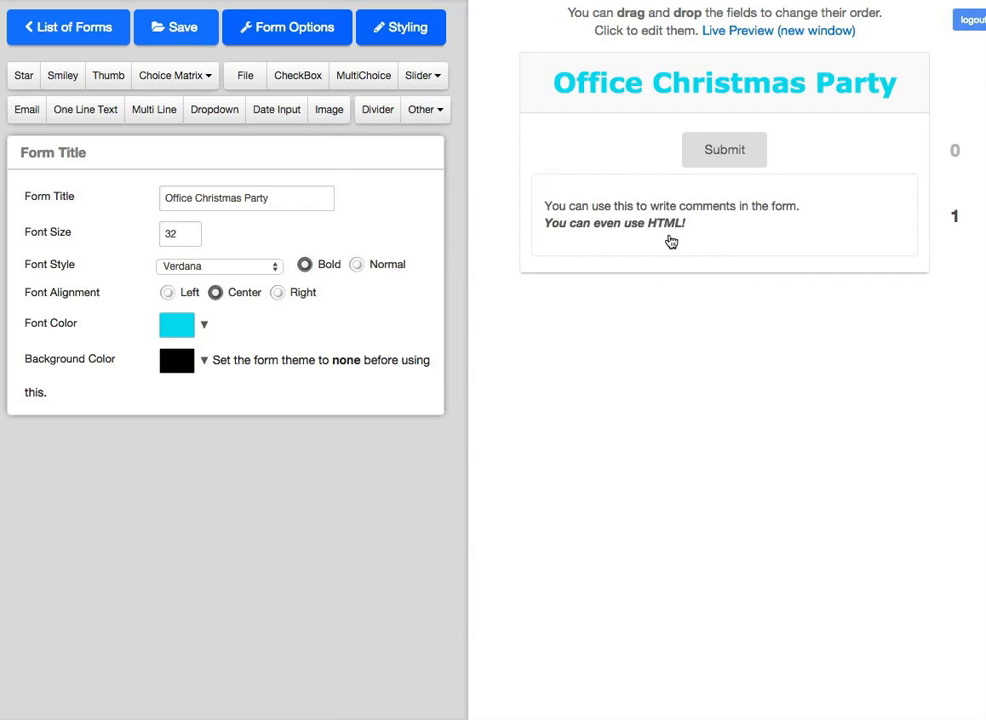
click(554, 234)
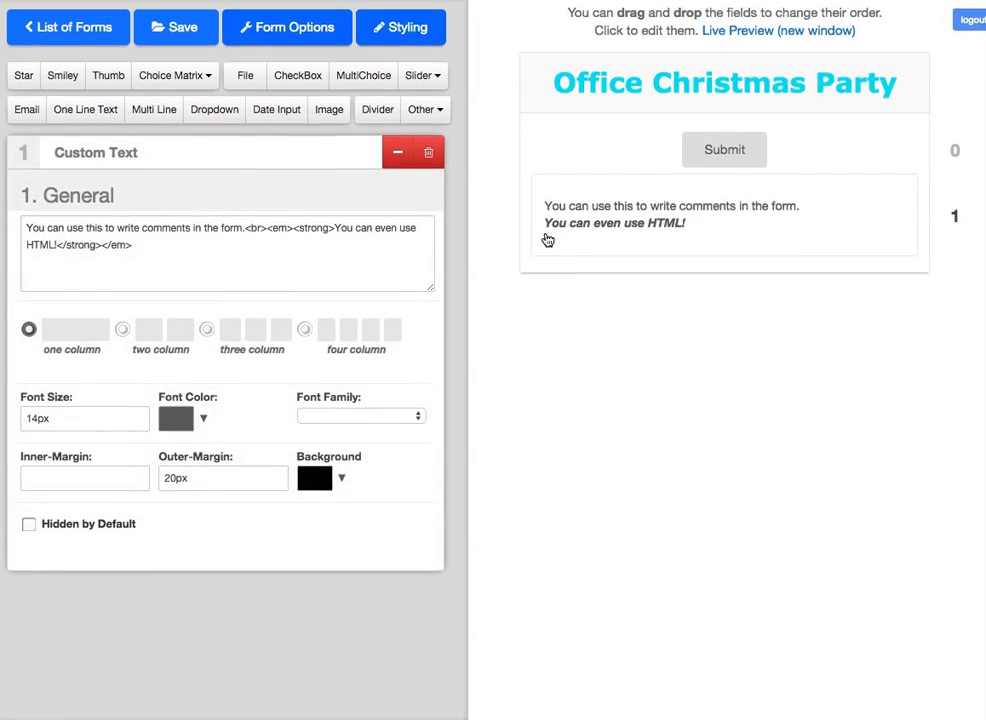
click(247, 229)
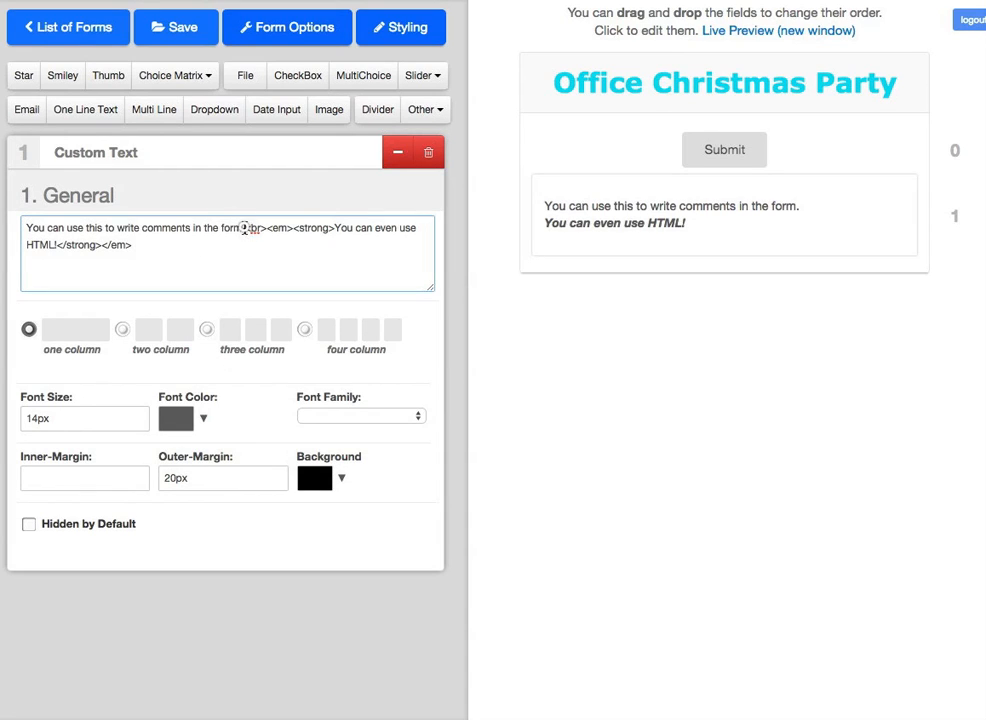
drag(243, 228, 22, 226)
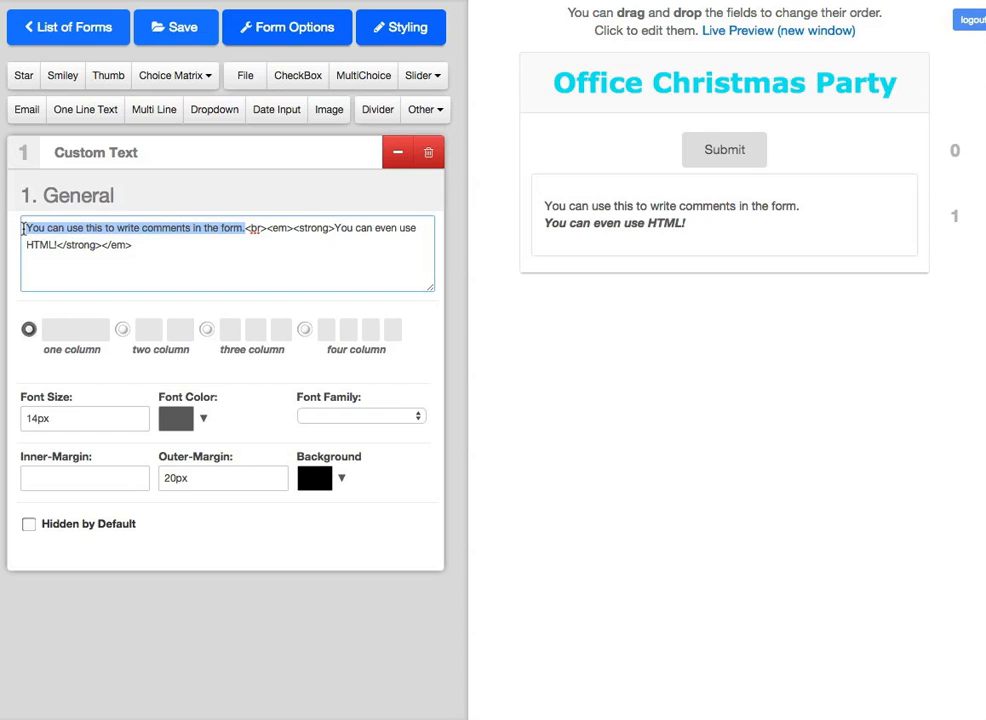
text(Our annu)
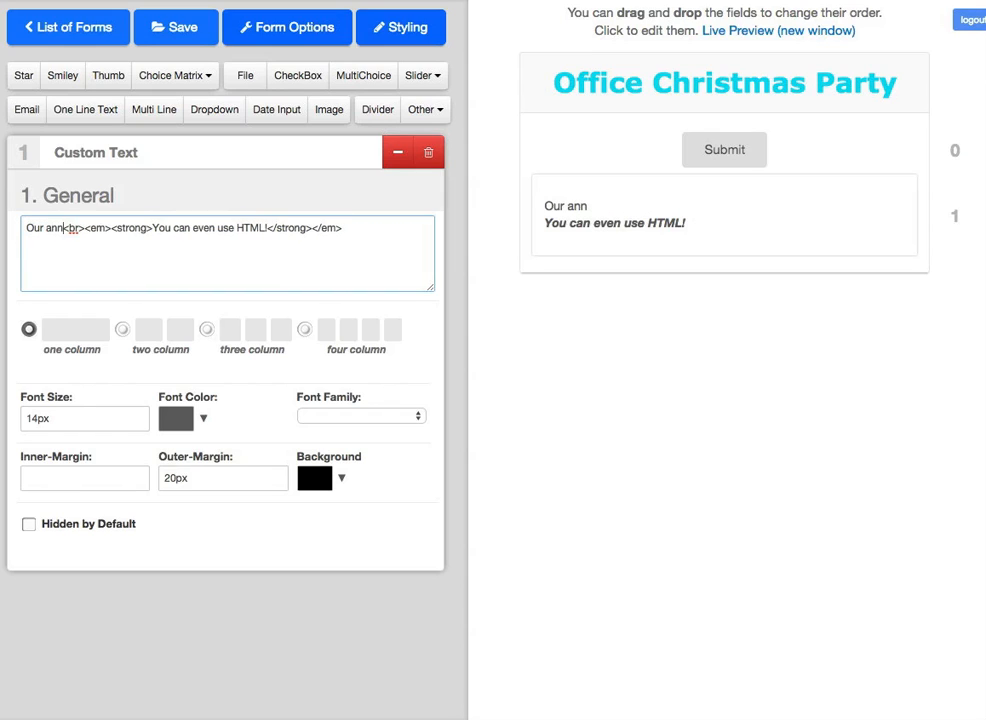
text(al )
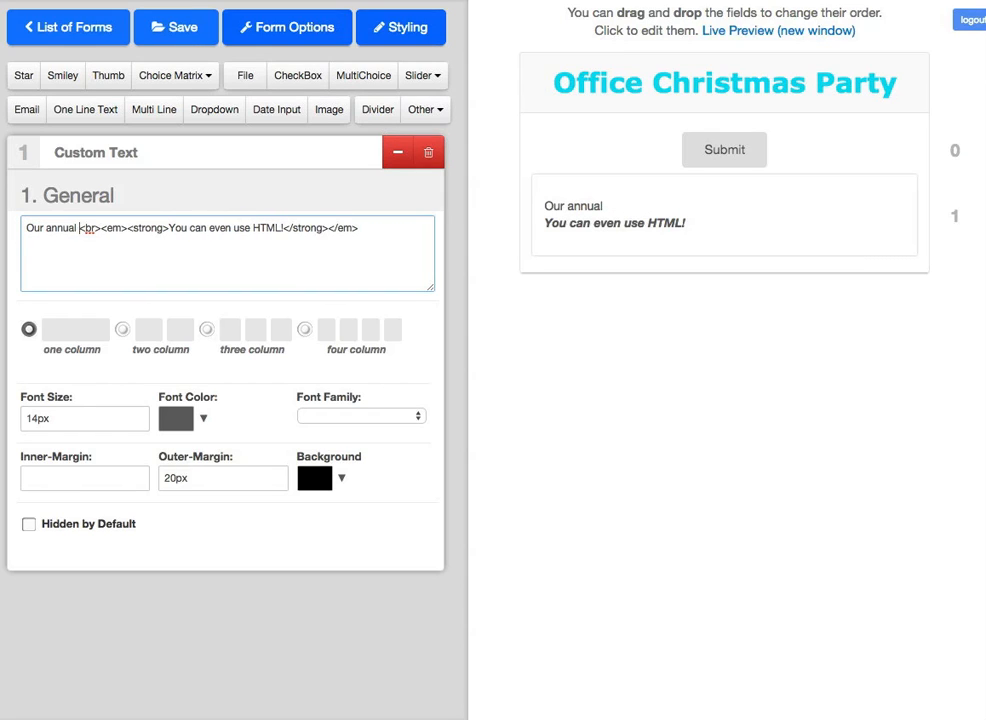
text(bash is on)
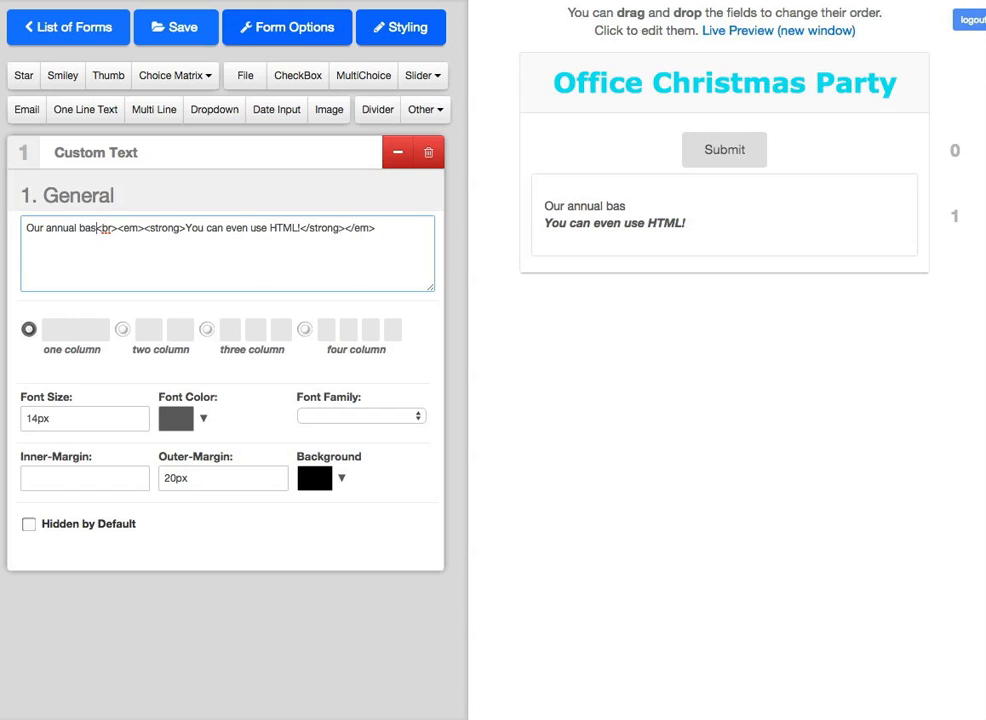
text( the 20th )
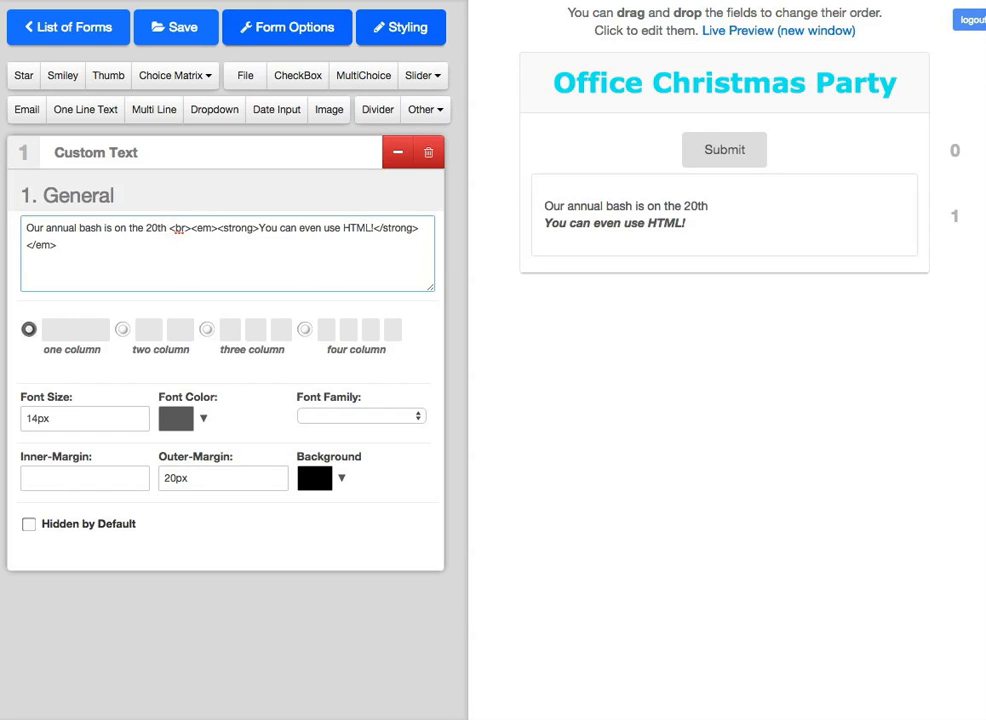
text(of Decem)
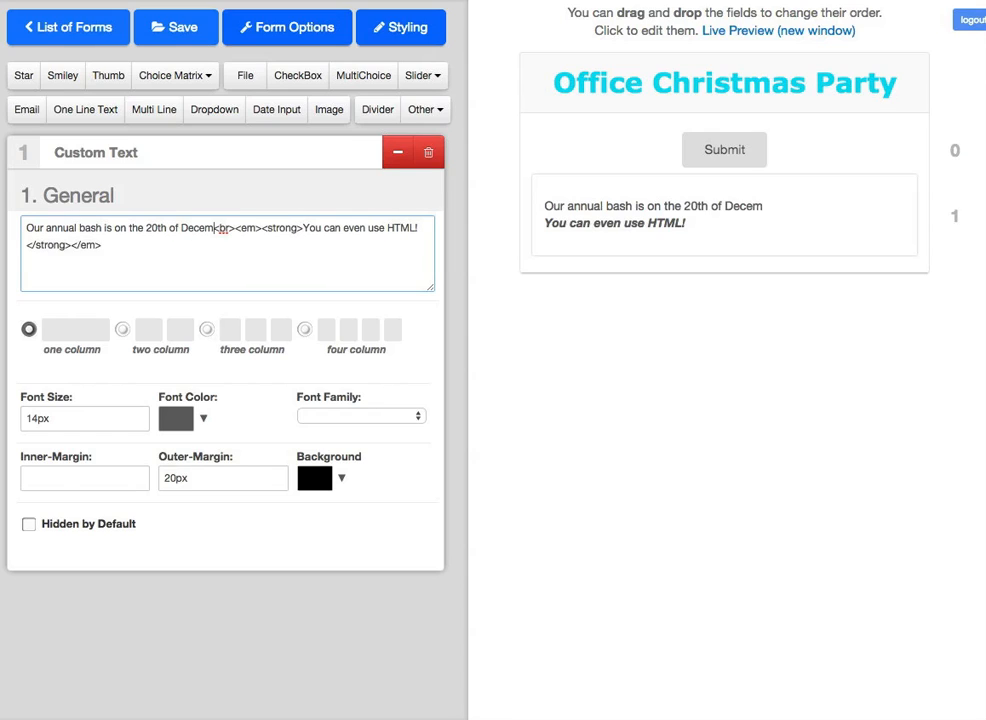
text(ber)
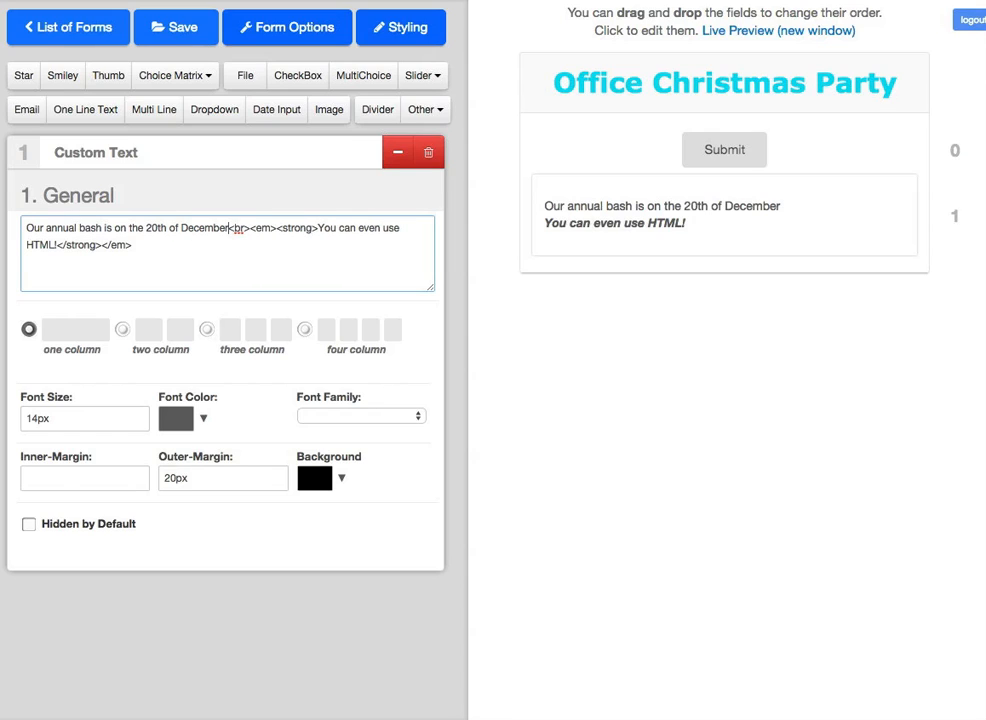
Step: Replace the sample HTML sentence with the bold-italic line 'You have been warned !'
drag(320, 230, 62, 246)
text(You have)
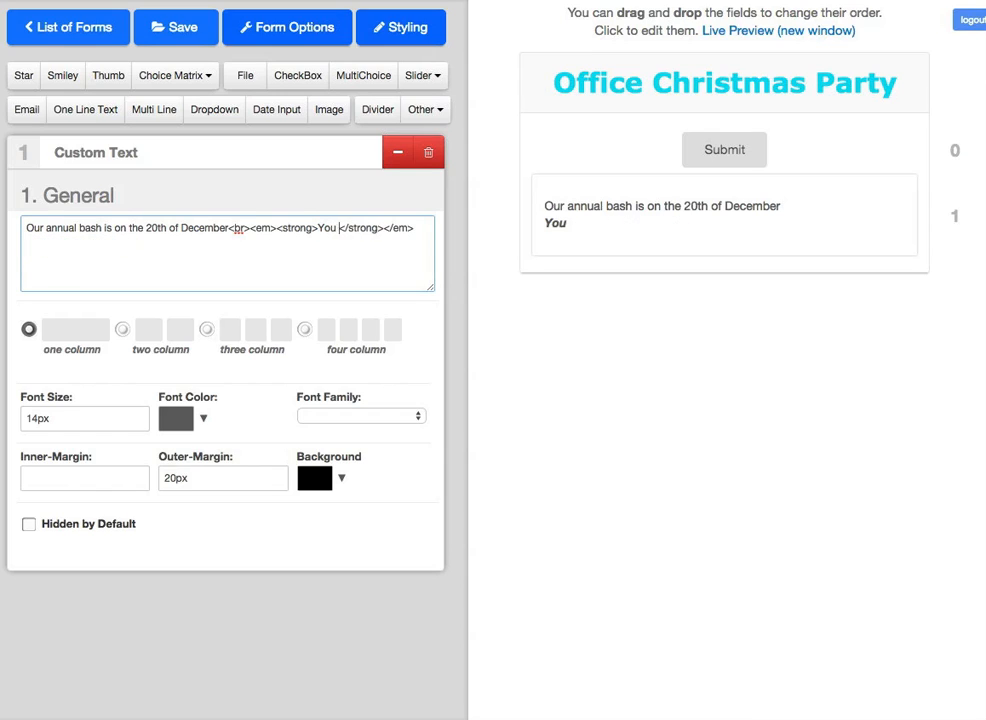
text( been wanred)
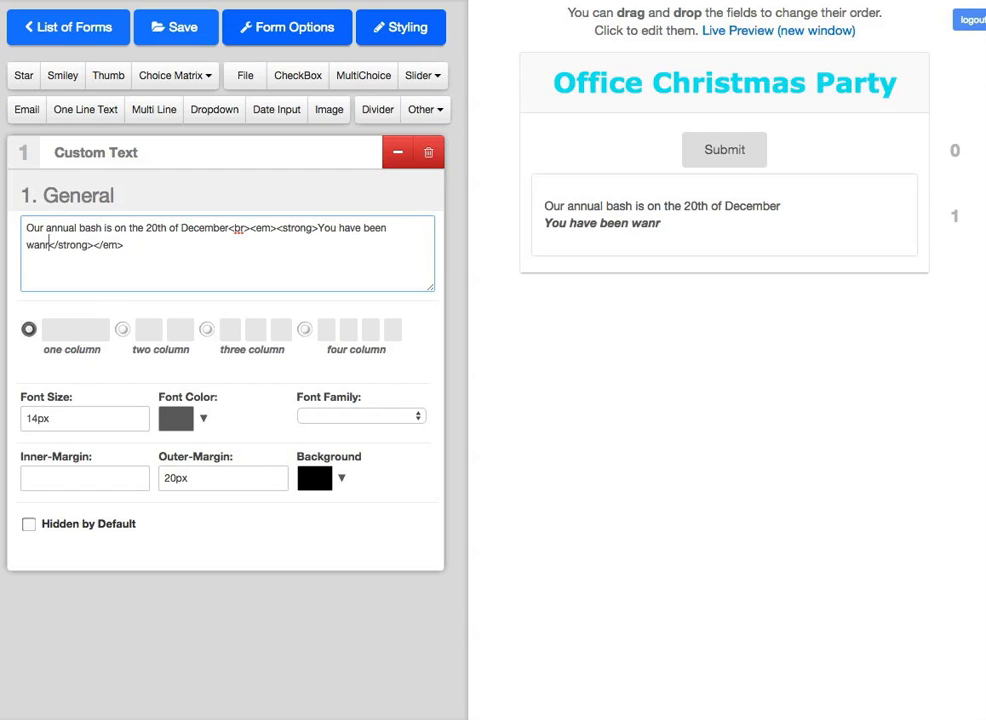
key(BackSpace)
key(BackSpace)
key(BackSpace)
text(rned !)
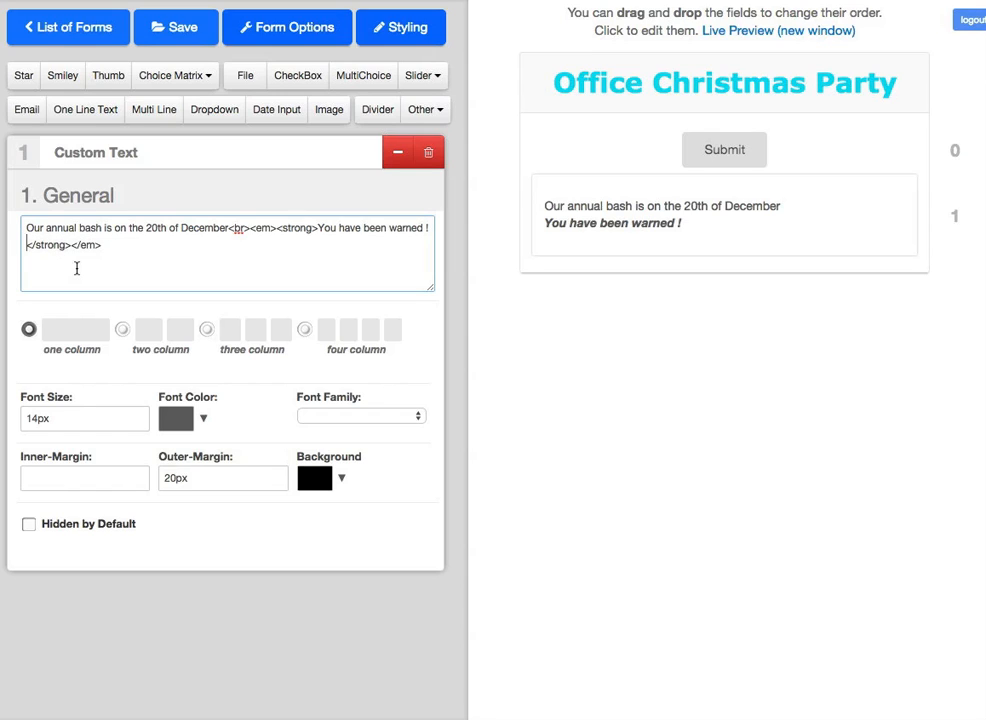
click(397, 152)
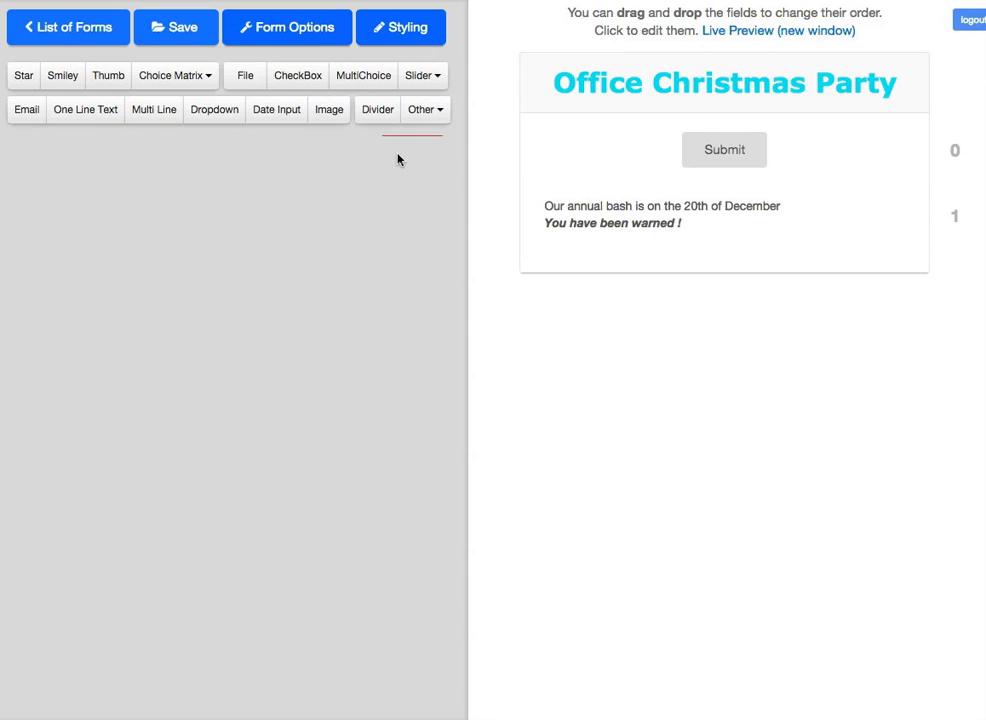
Step: Add a dropdown labelled 'Are you Coming?' with its first two options renamed YES and NO
click(220, 116)
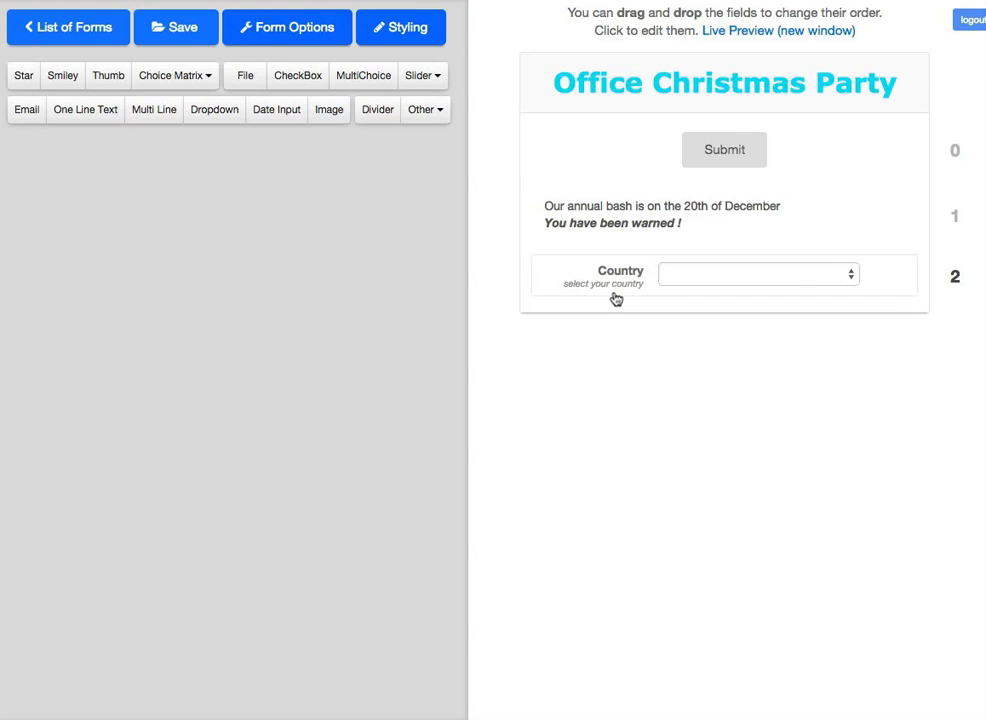
click(559, 285)
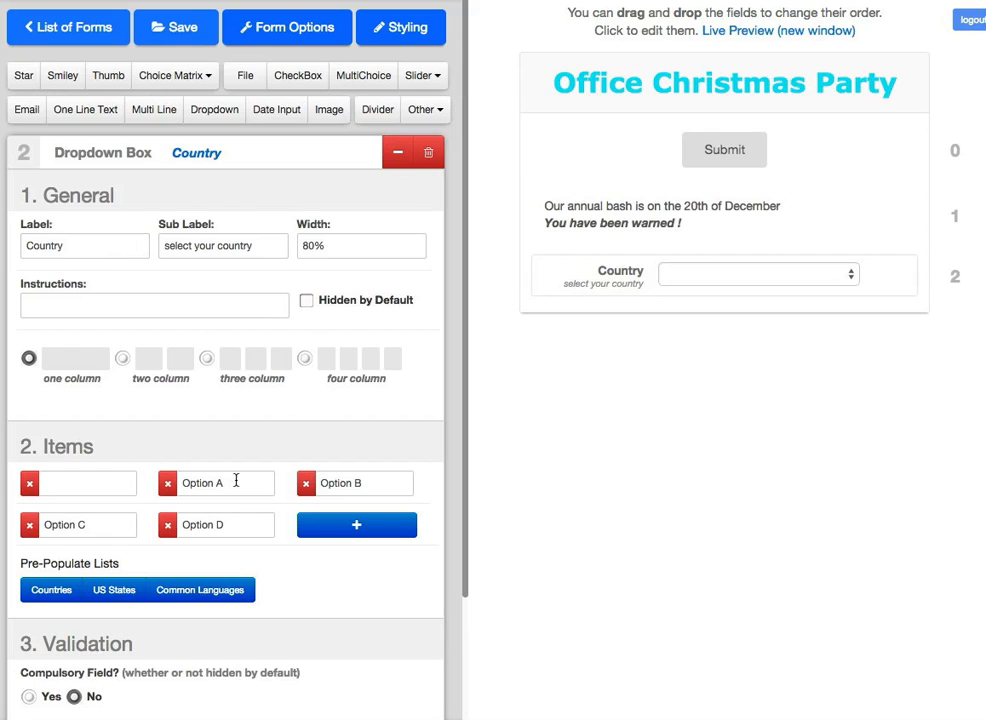
drag(100, 246, 26, 246)
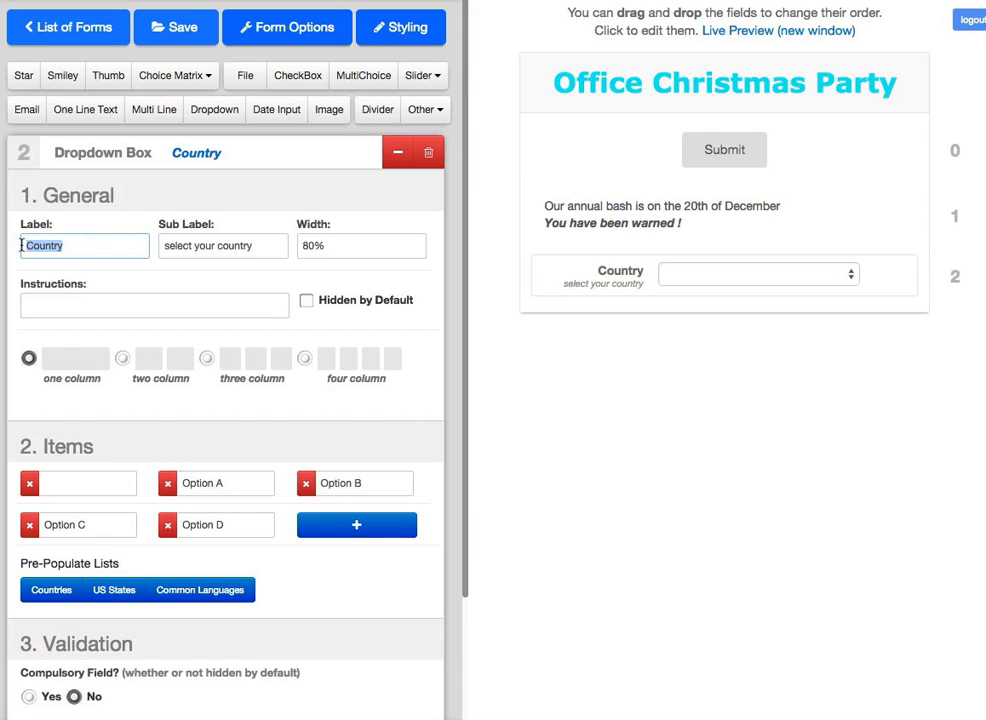
text(Are you)
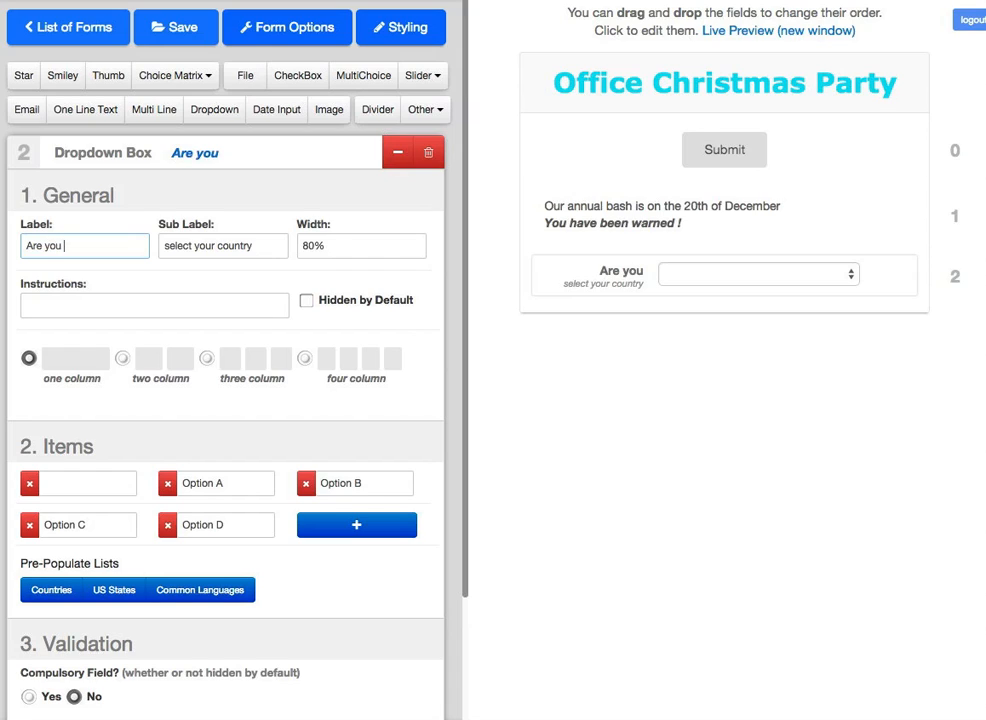
text( Coming?)
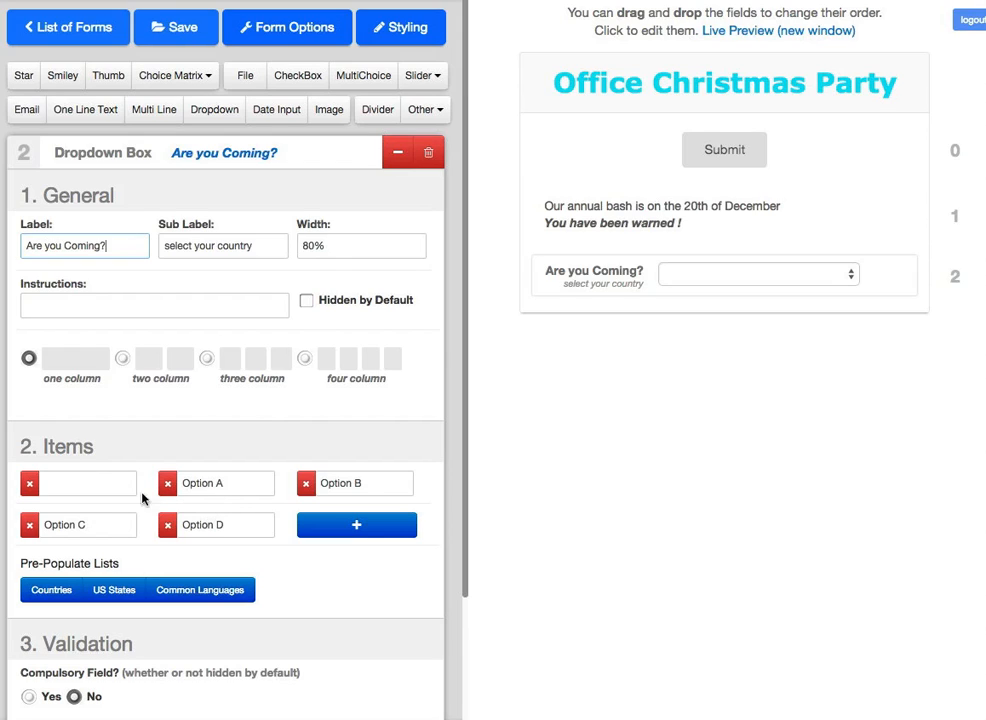
drag(238, 488, 161, 488)
text(Y)
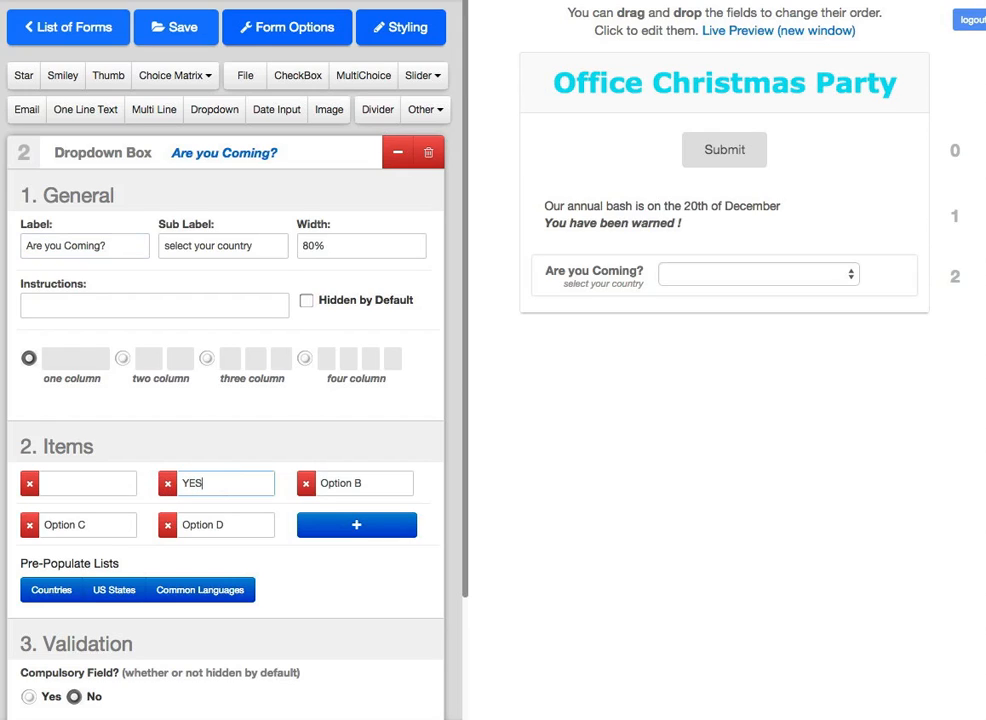
text(ES)
drag(368, 483, 304, 487)
text(NO)
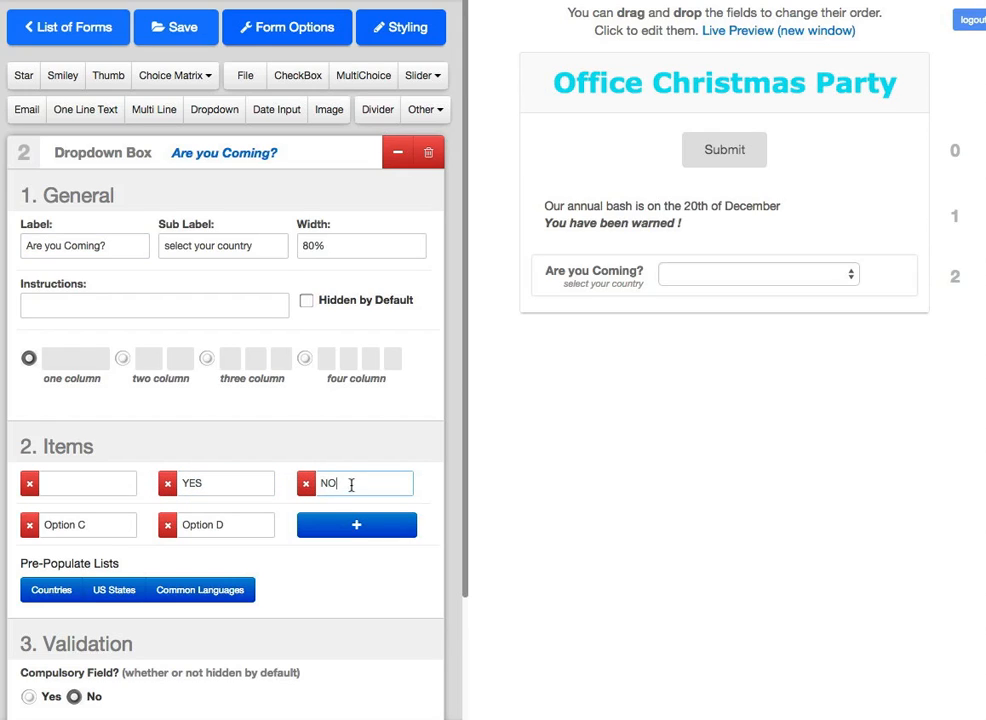
click(286, 538)
Step: Delete Options C and D so only YES and NO remain, and make the field compulsory
click(851, 276)
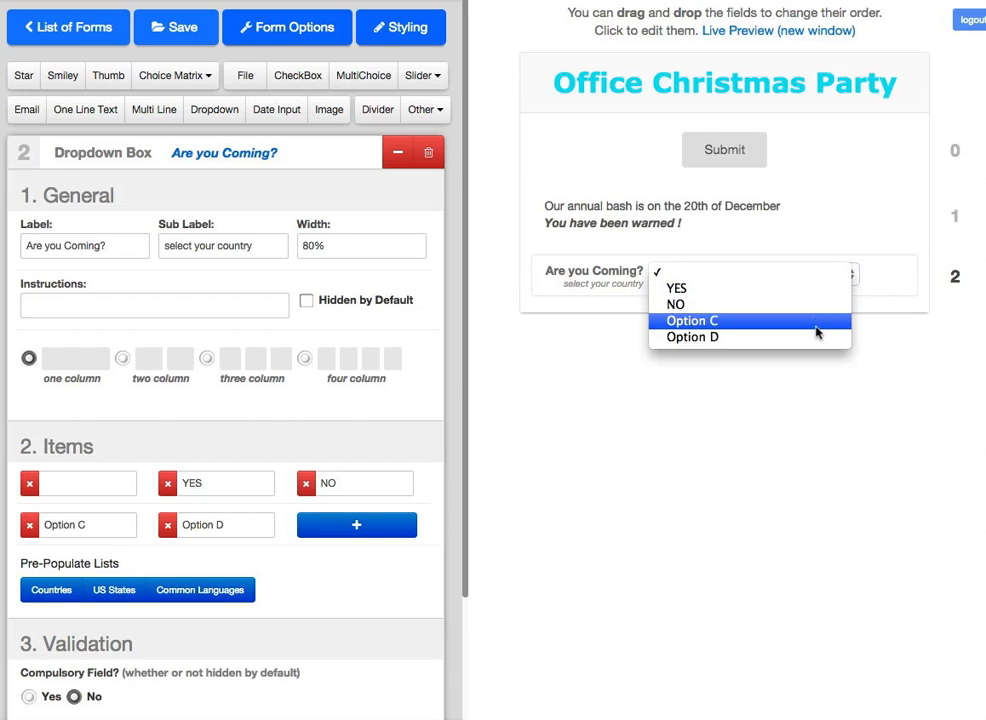
click(167, 525)
click(167, 525)
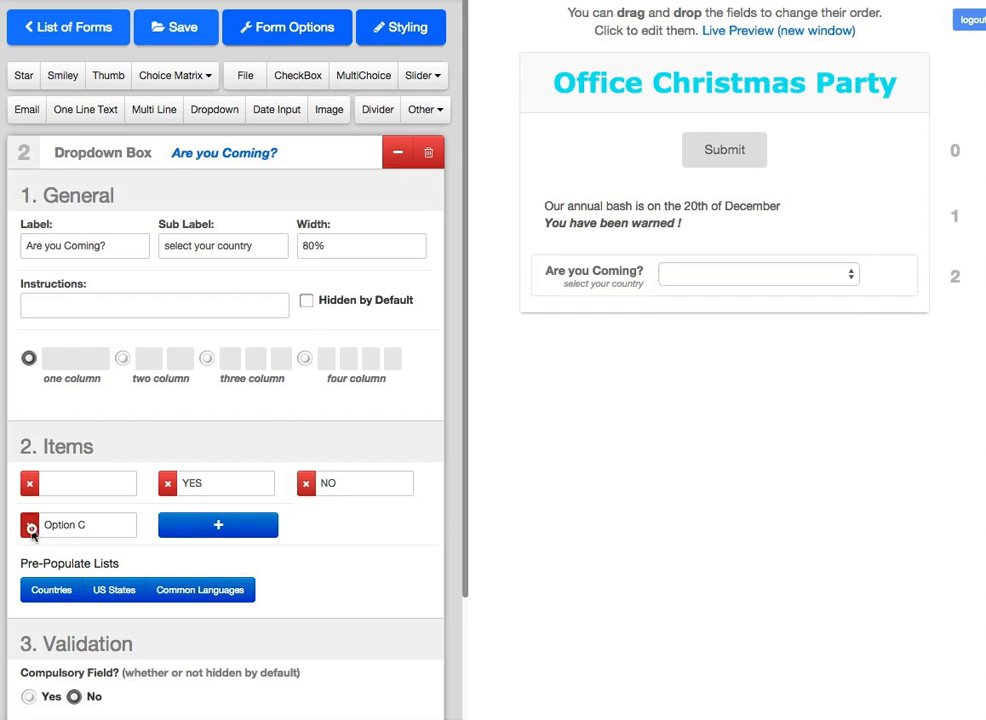
click(30, 525)
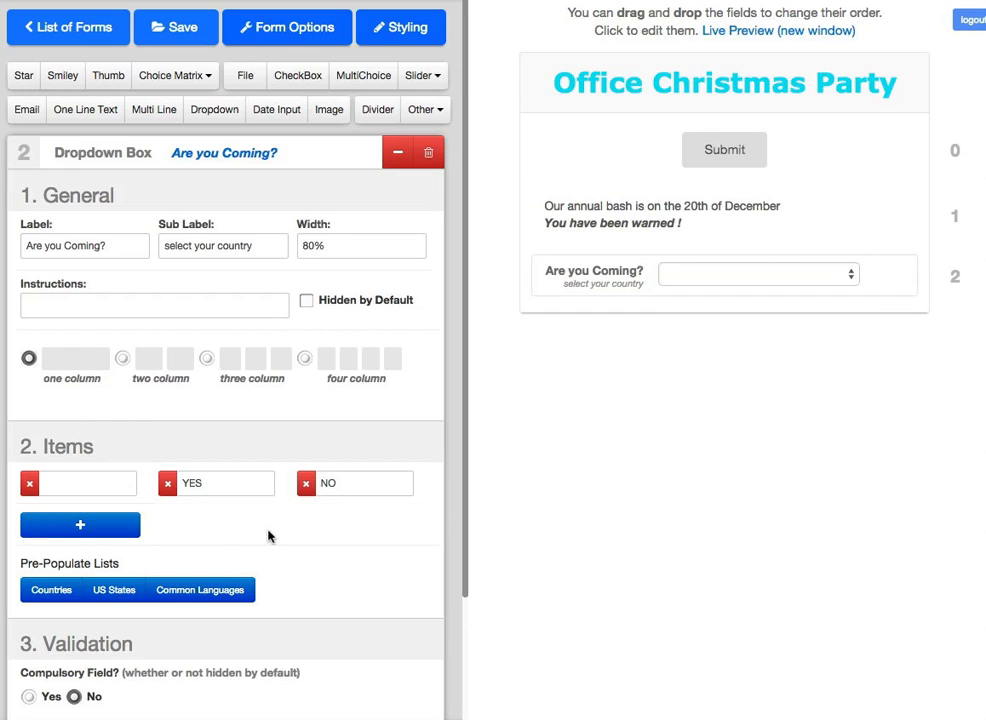
click(851, 277)
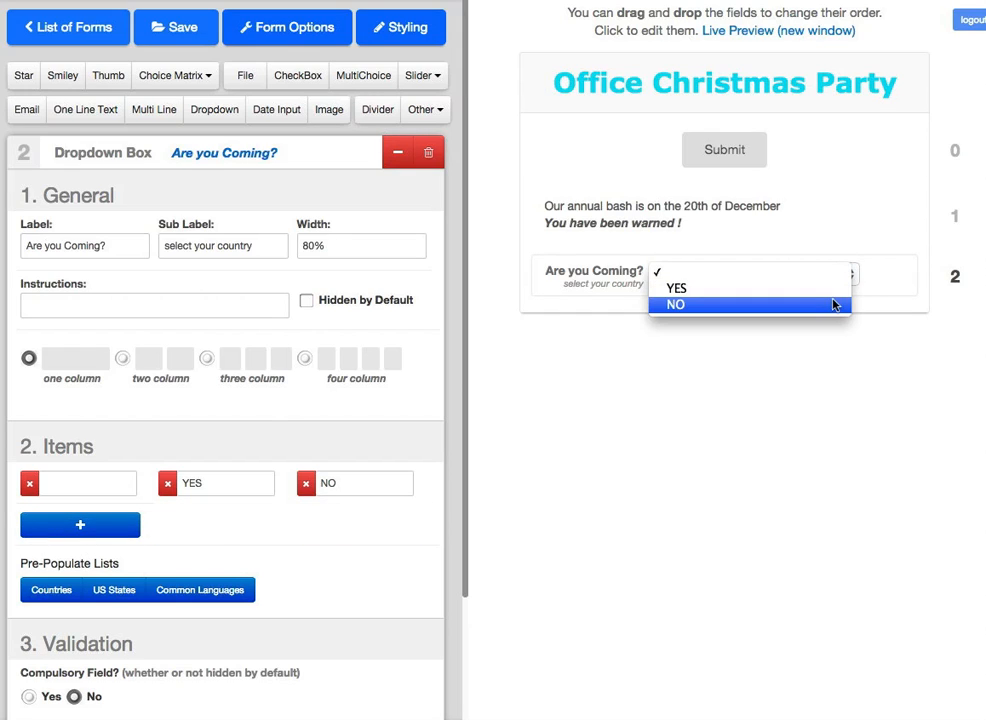
click(272, 557)
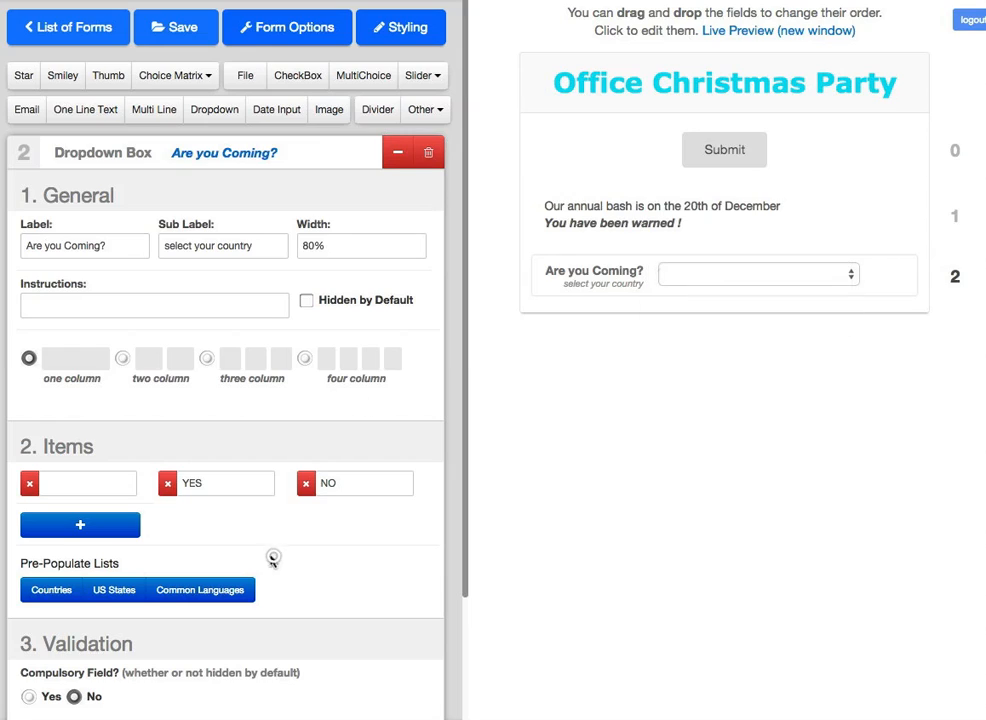
click(29, 697)
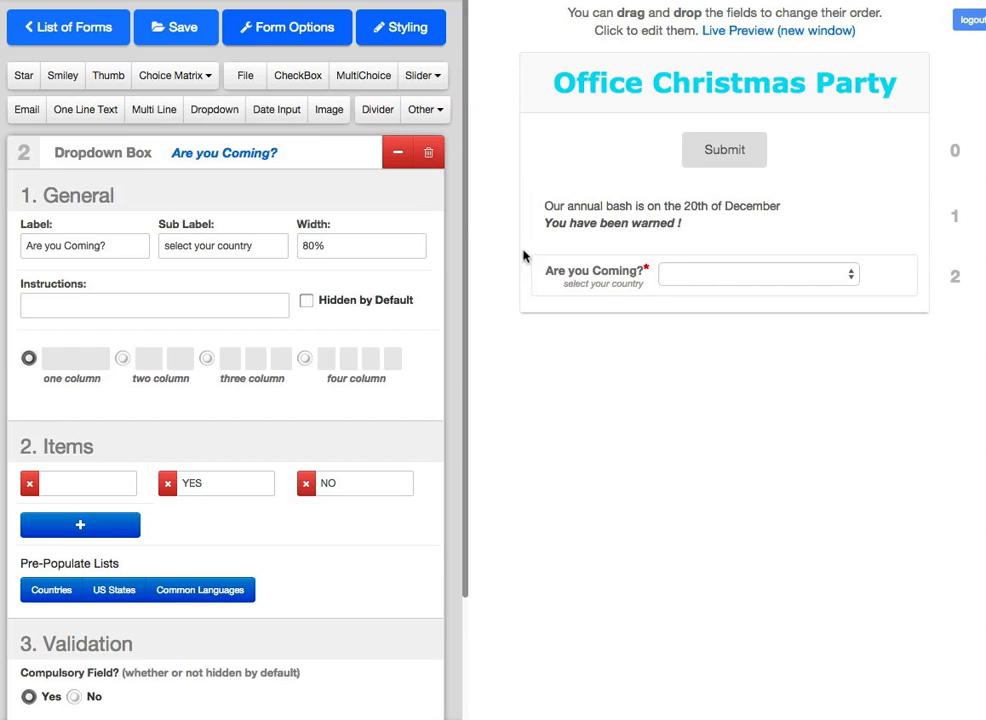
click(393, 158)
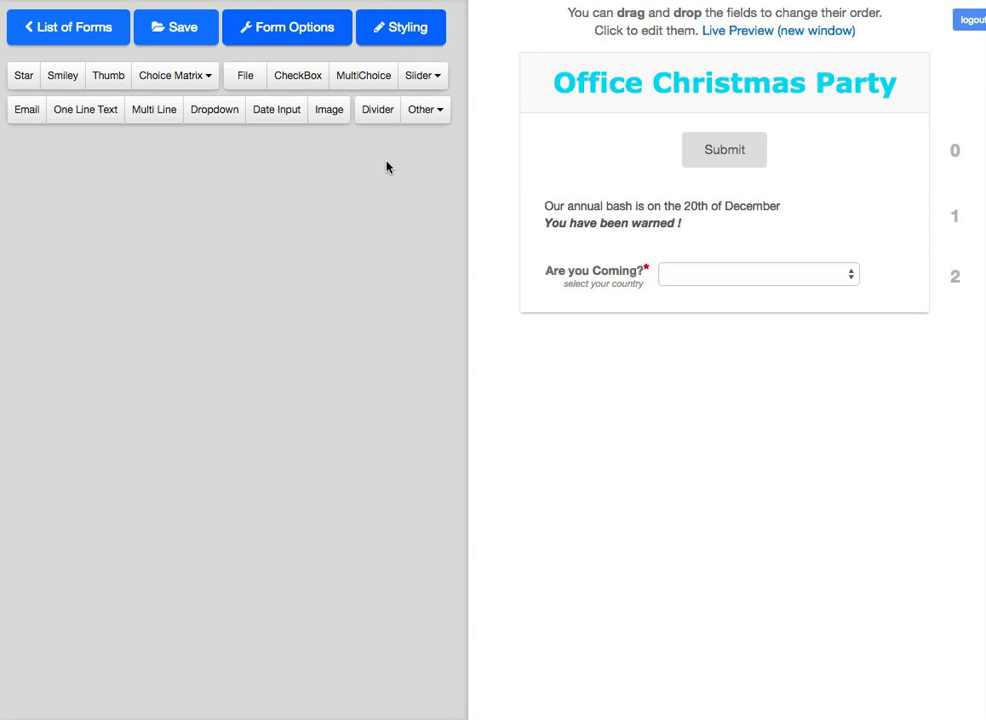
Step: Add a dropdown labelled 'Are you bringing a guest?' and remove its 'select your country' sub-label
click(227, 114)
click(555, 315)
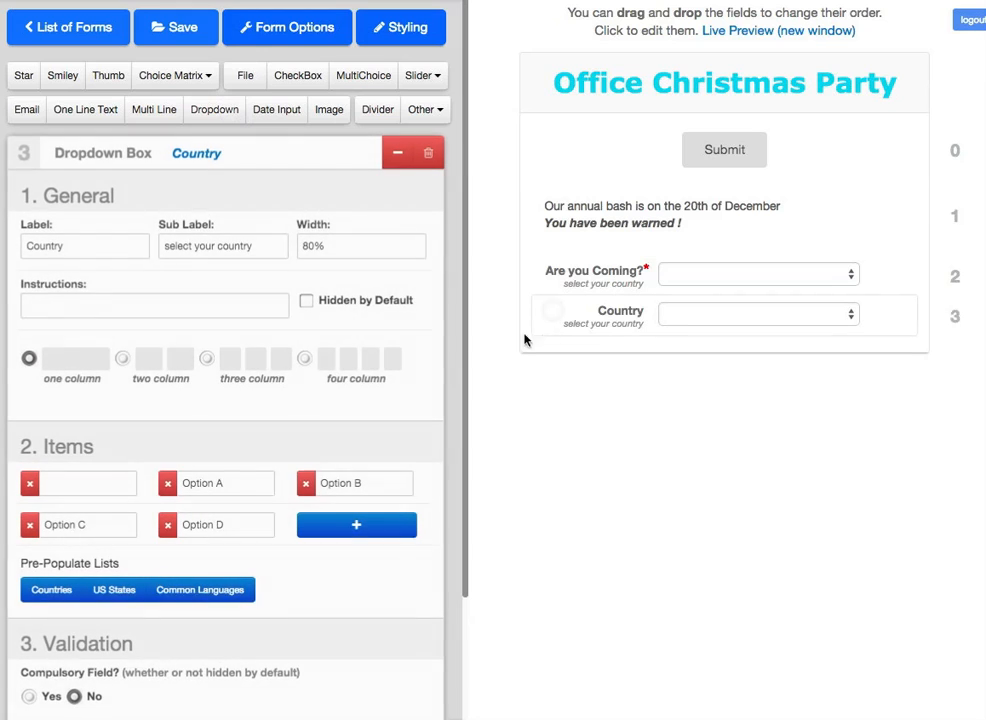
double_click(75, 248)
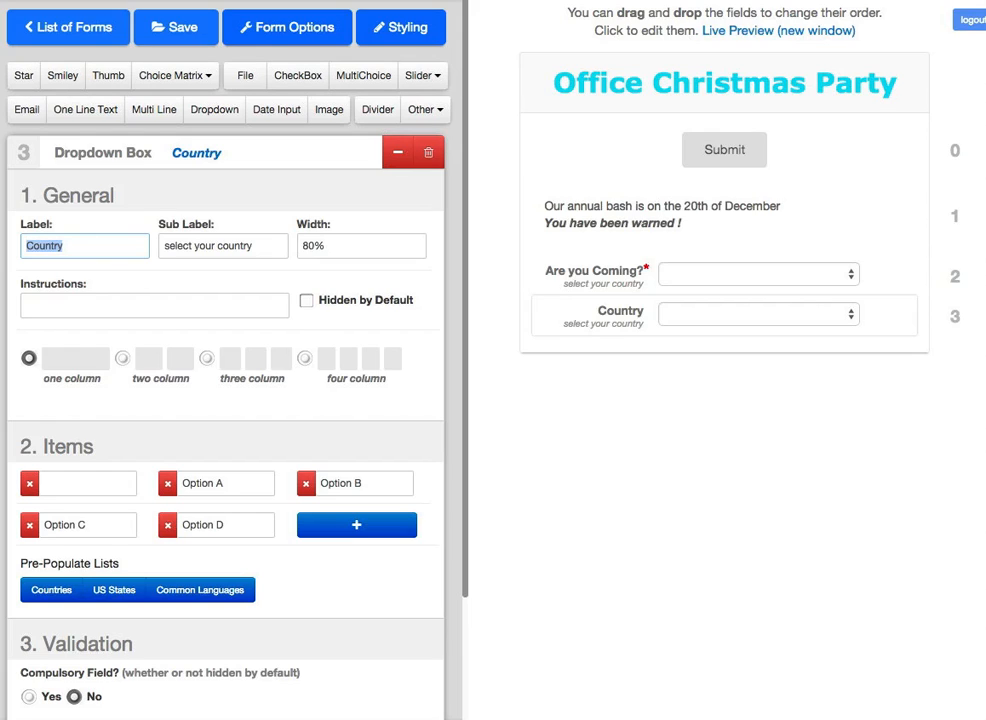
text(Are you b)
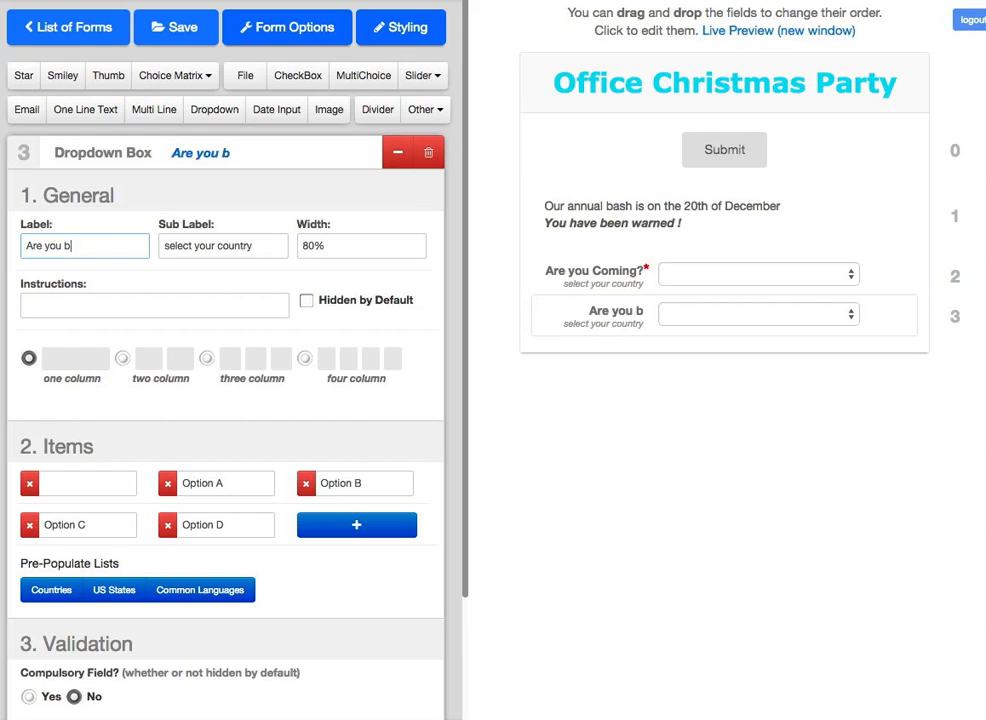
text(ring a guest?)
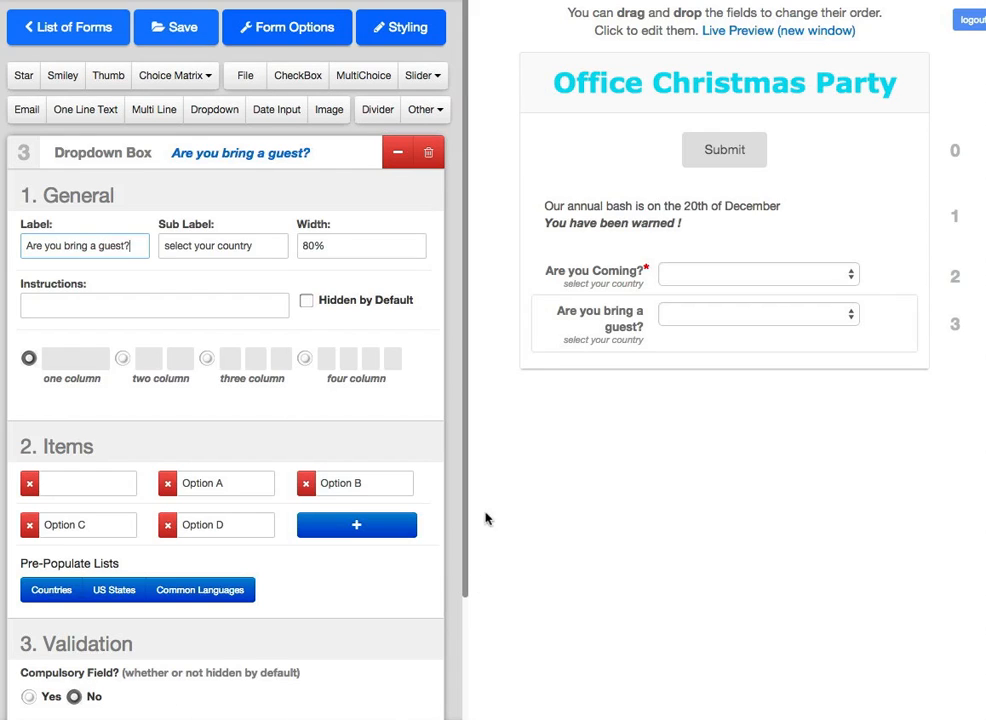
click(88, 246)
text(ing)
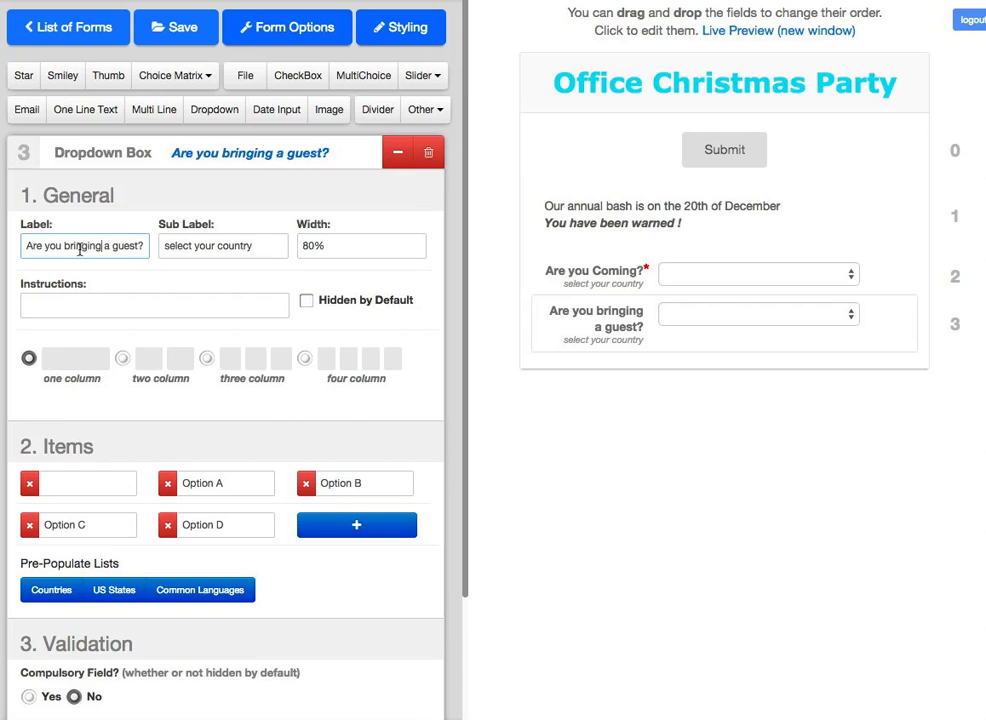
drag(257, 246, 157, 249)
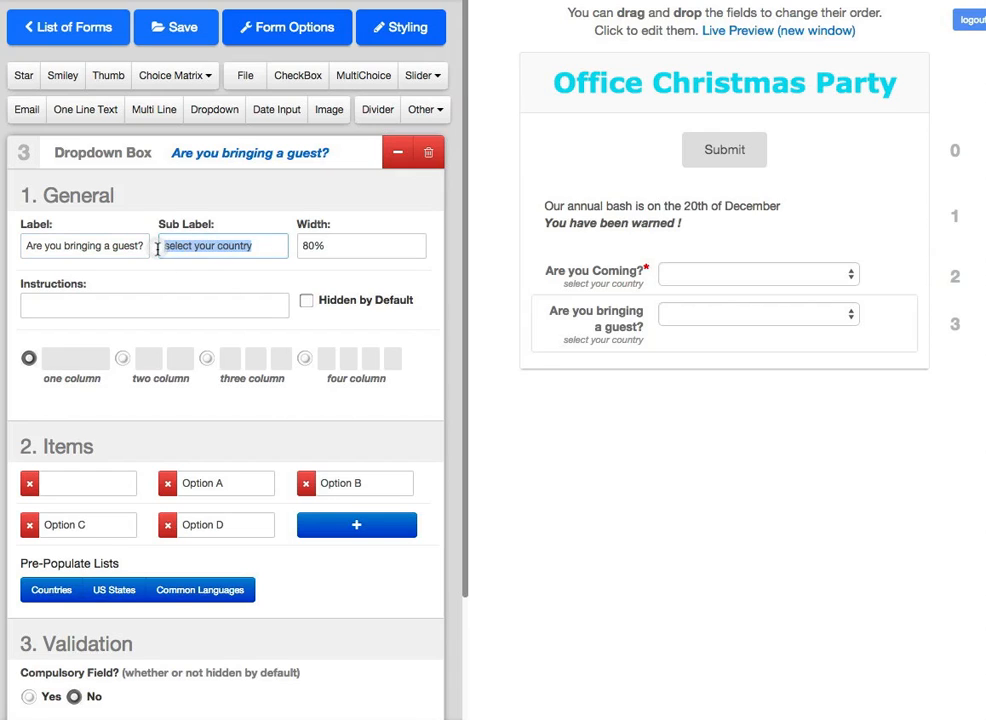
key(BackSpace)
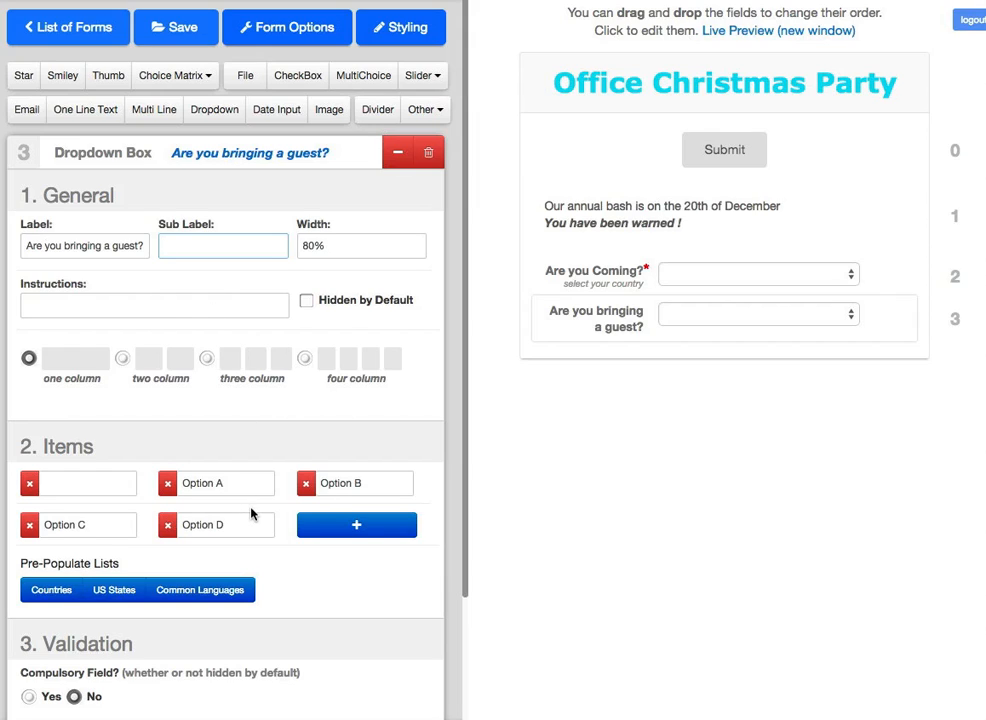
Step: Limit the guest answers to YES and NO, make it compulsory, and add a Name text field
drag(229, 483, 175, 483)
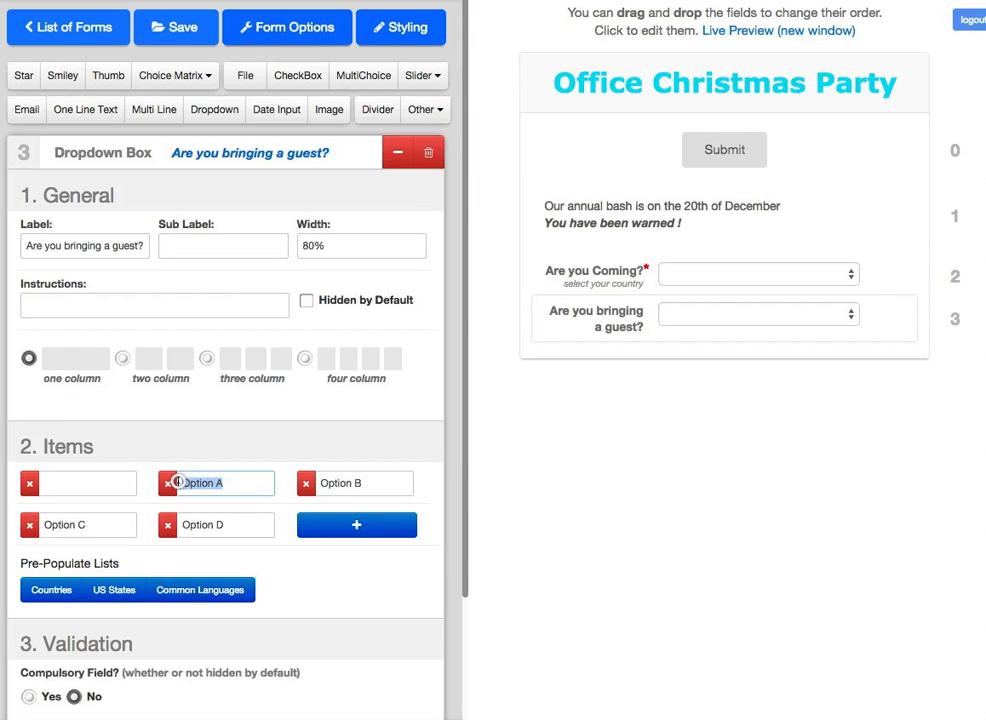
text(YES)
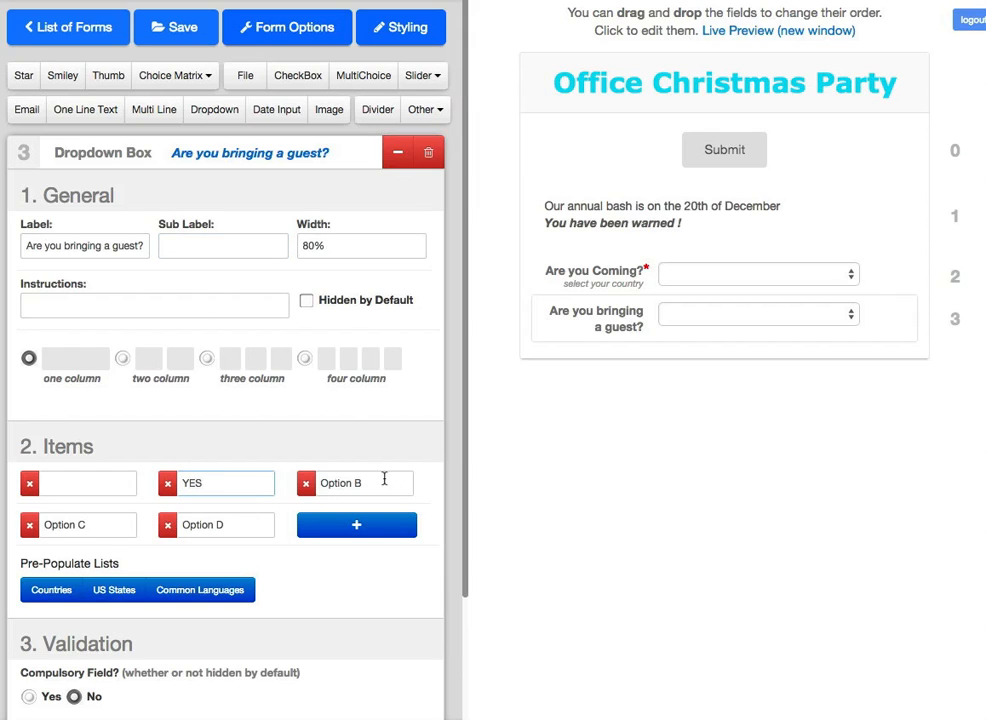
drag(390, 483, 300, 483)
text(NO)
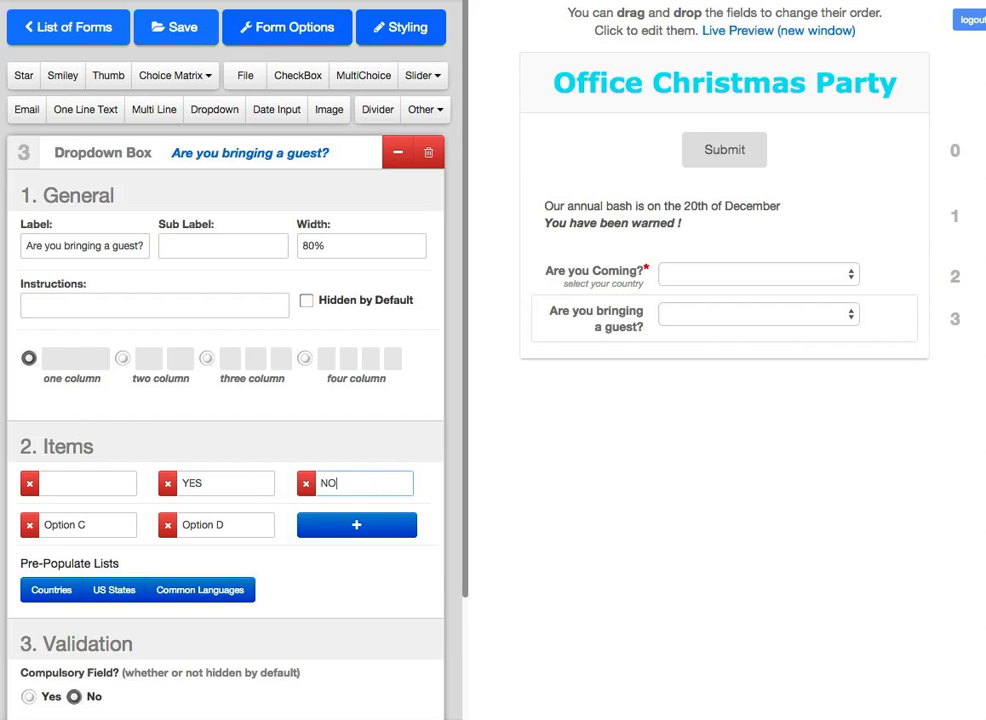
click(167, 525)
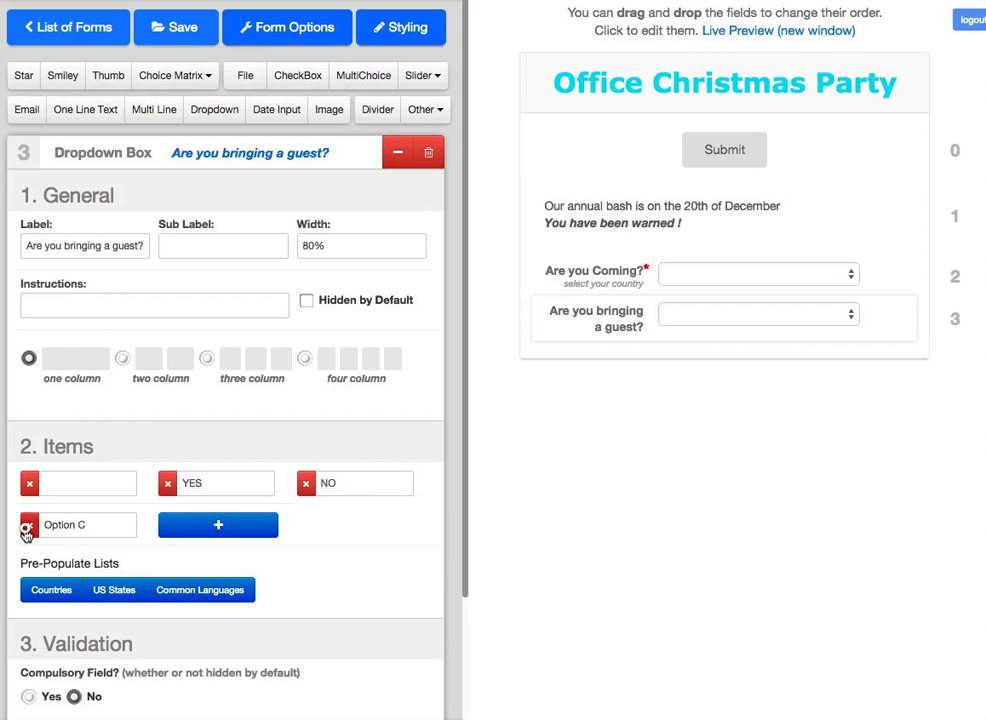
click(29, 525)
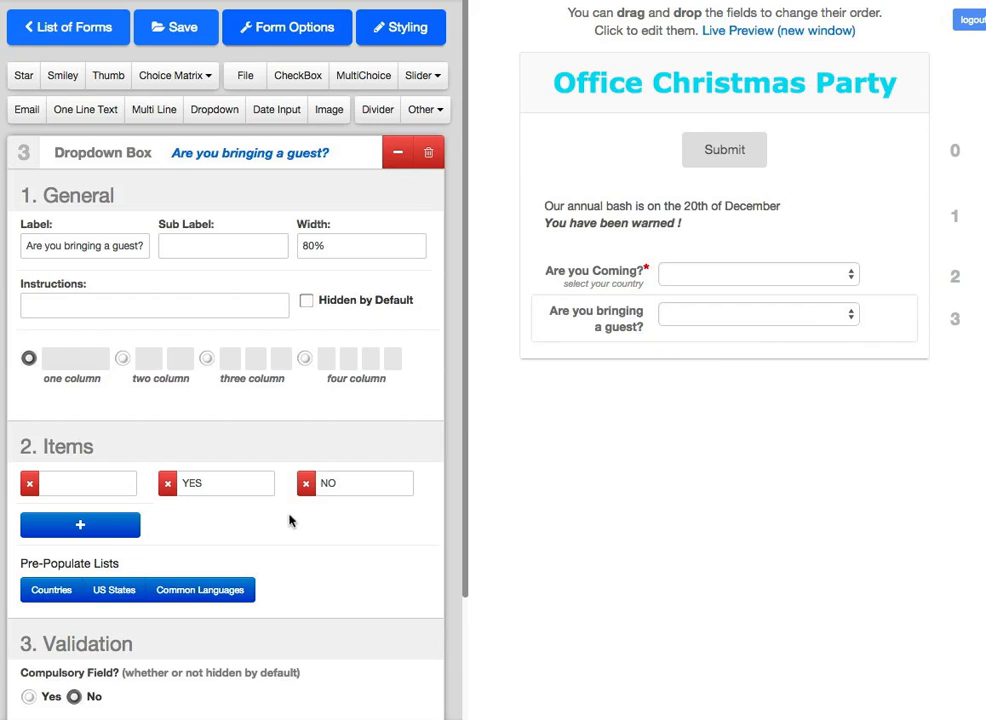
click(22, 697)
click(88, 110)
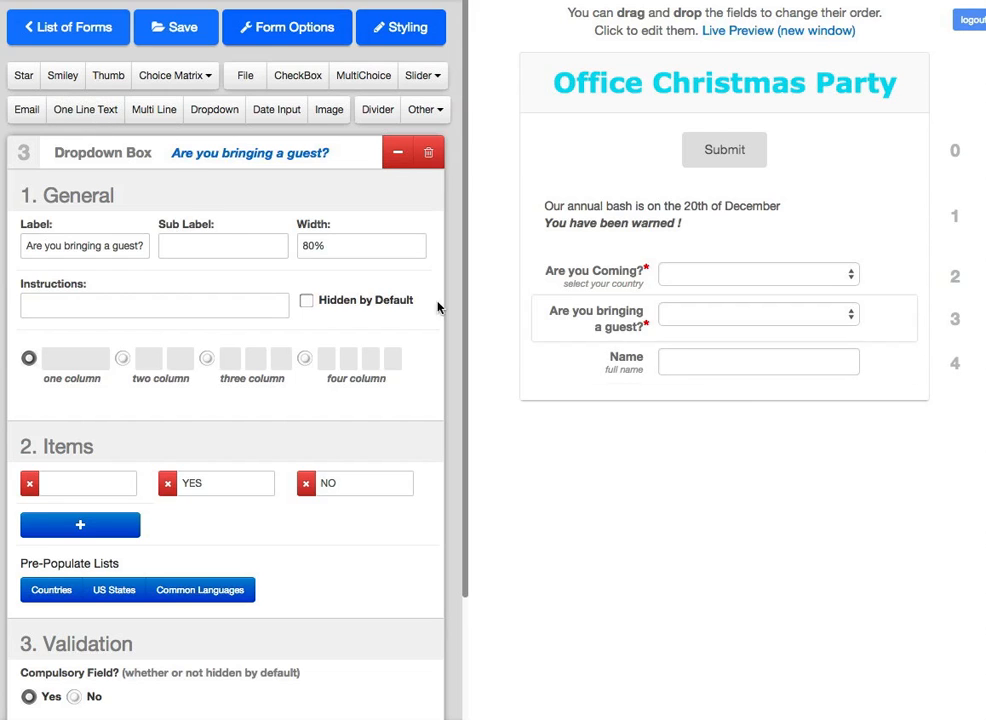
Step: Prefix the Name field's label with 'Guest' and clear its 'full name' sub-label
click(545, 372)
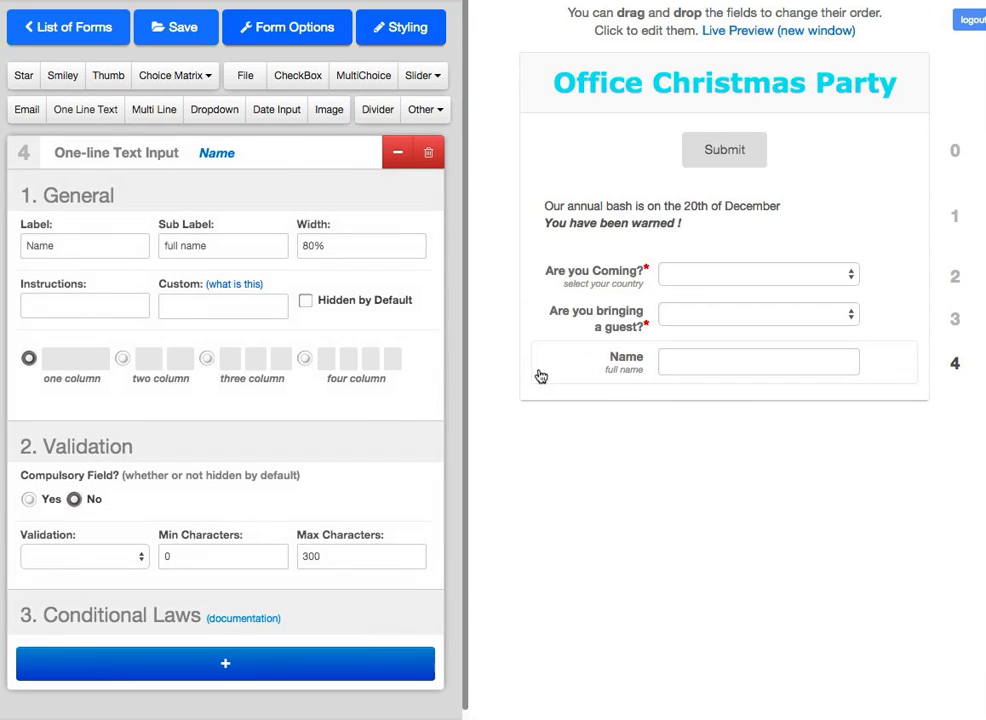
click(27, 247)
text(Guest)
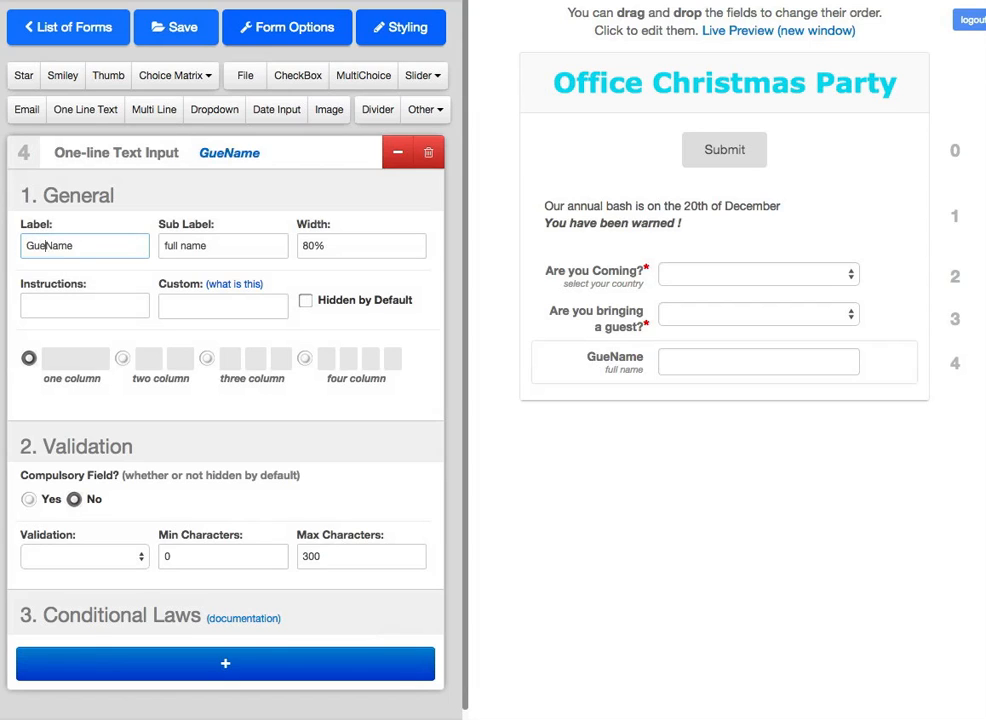
drag(216, 245, 143, 241)
key(BackSpace)
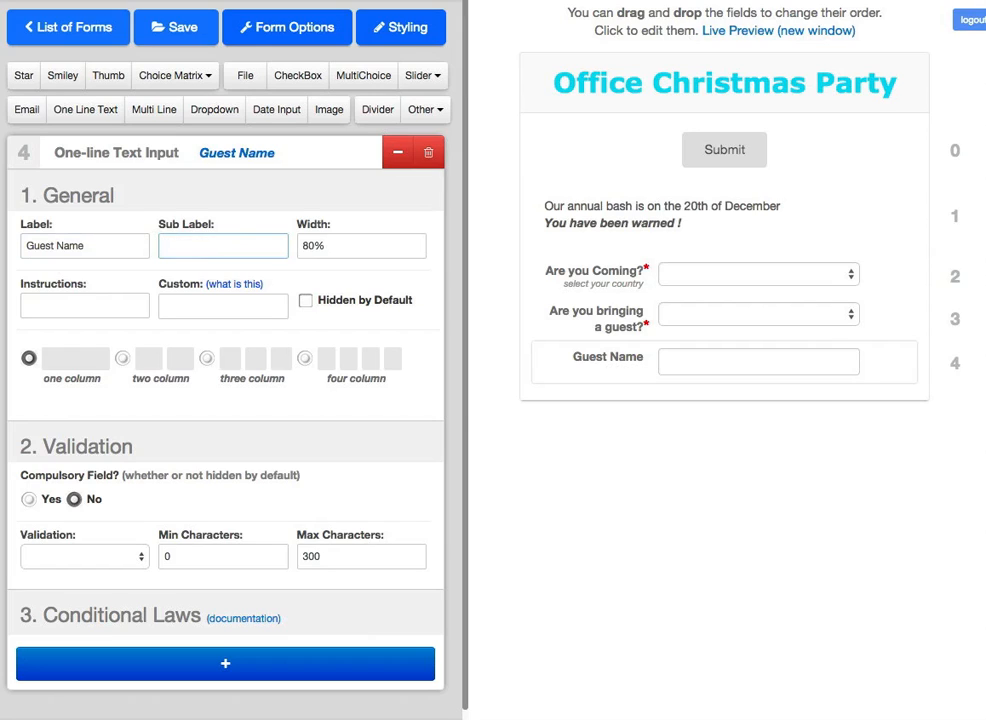
Step: Add a new dropdown labelled 'Meal Selection'
click(216, 112)
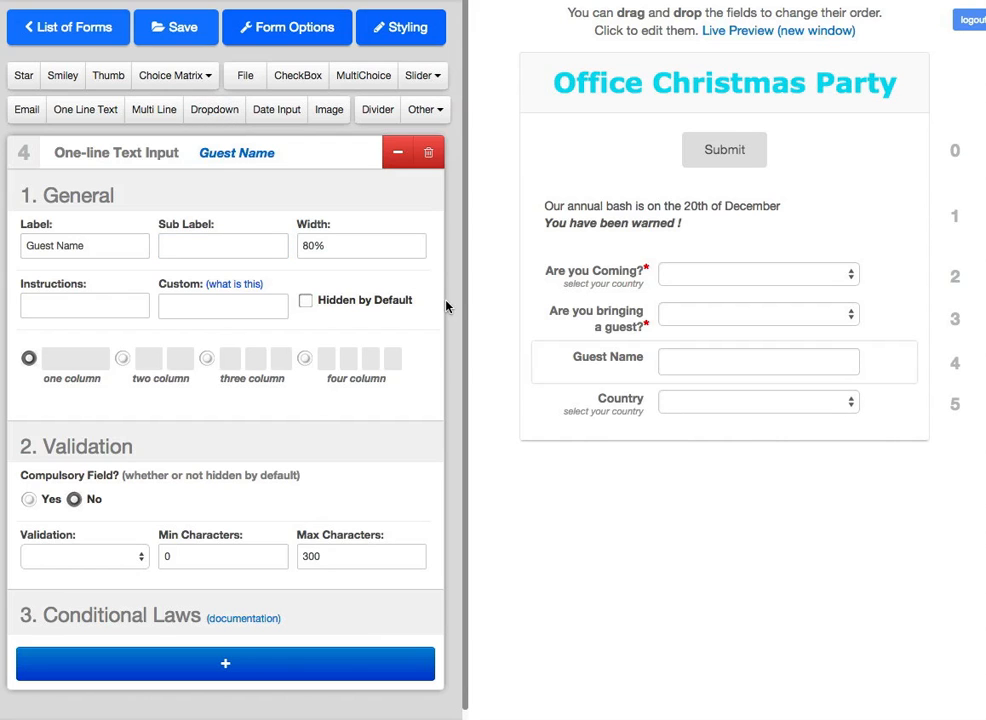
click(555, 412)
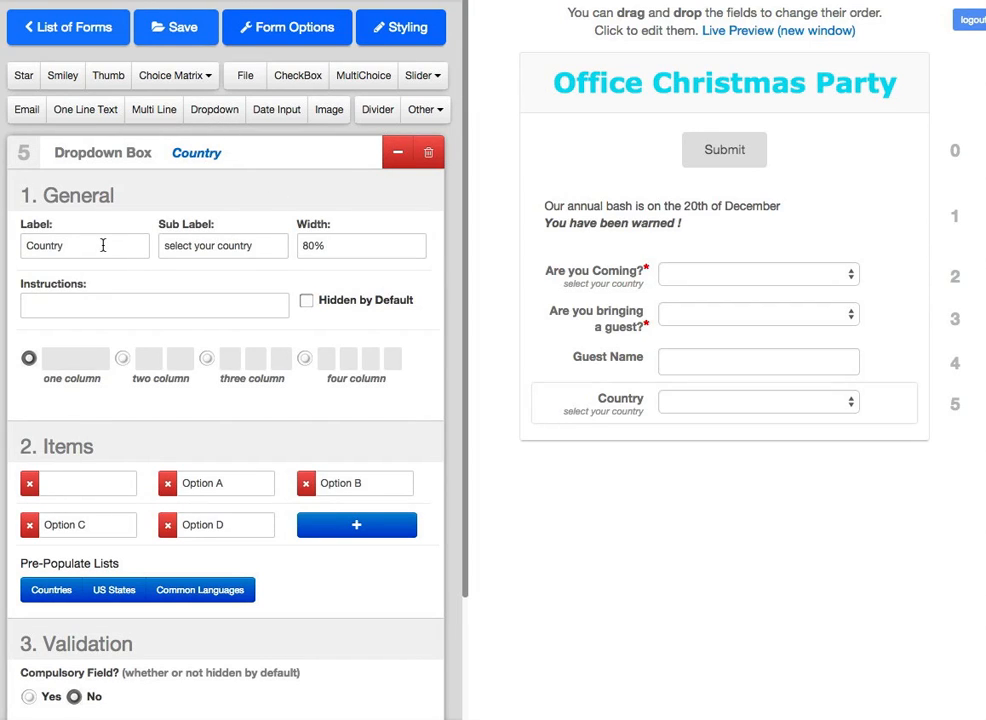
drag(79, 245, 22, 247)
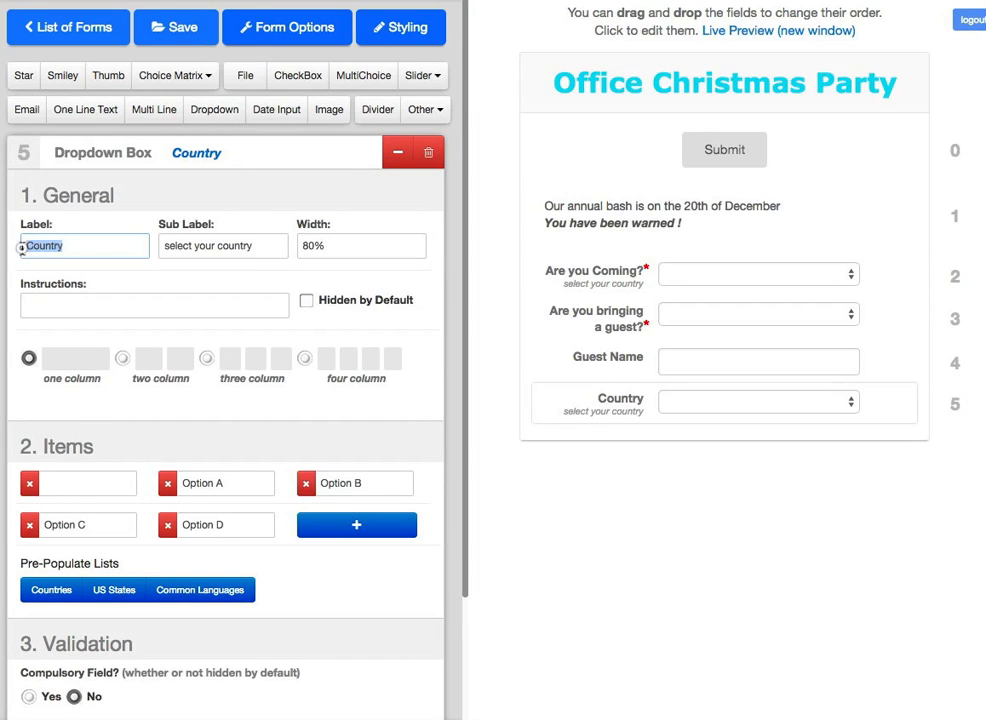
text(Me)
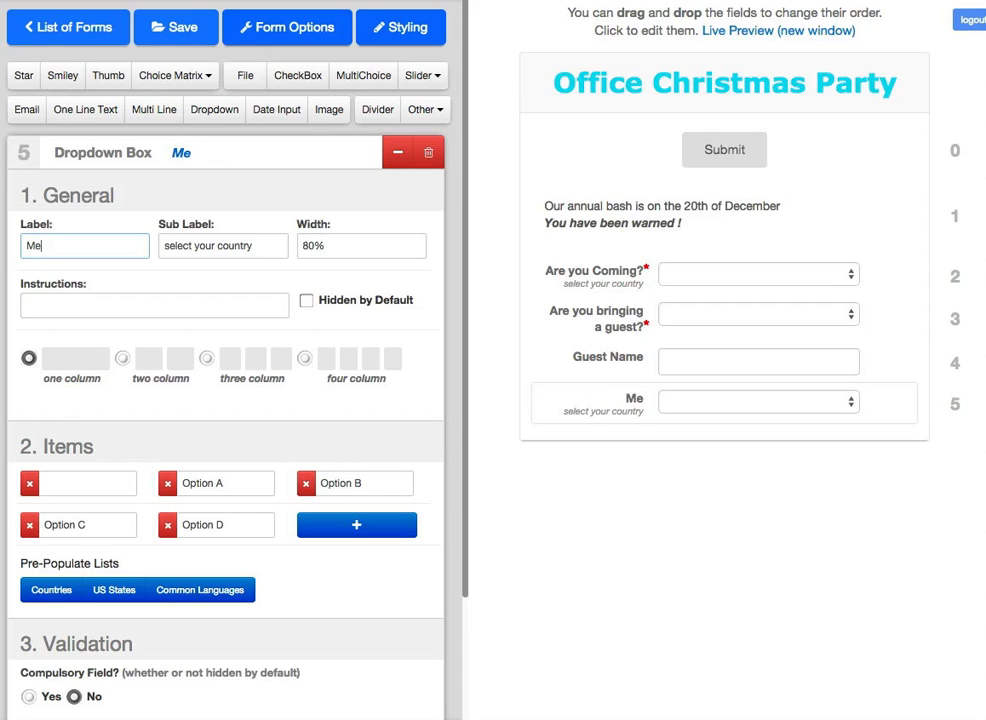
text(al Selection)
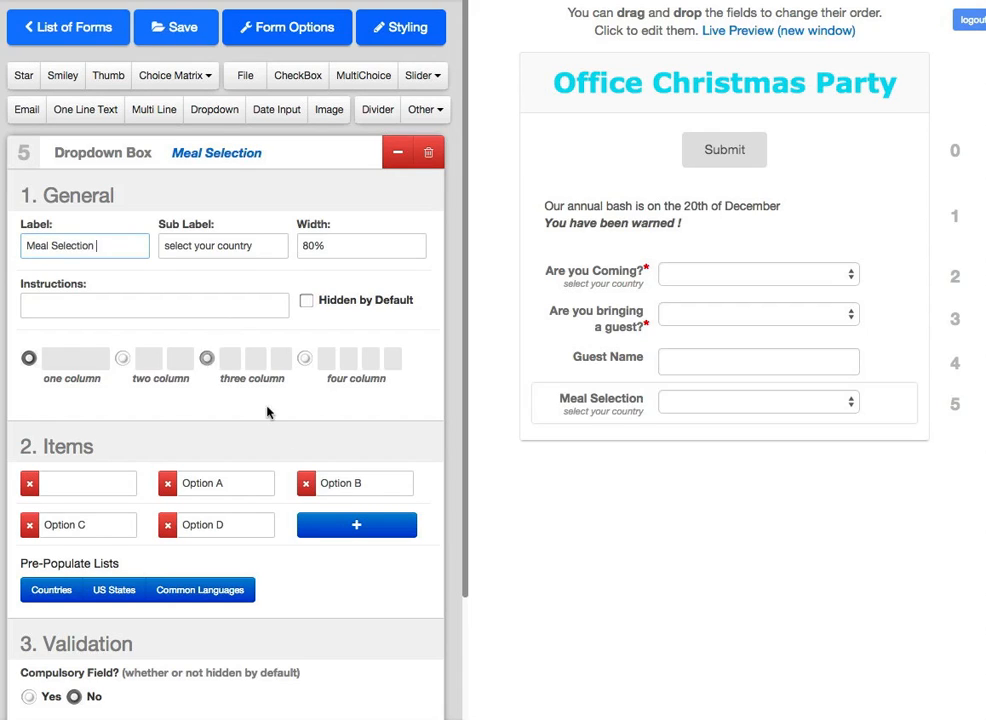
Step: Set the meal options to Chicken, Beef, Vegeterian and Vegan, and make the dropdown compulsory
drag(230, 485, 158, 487)
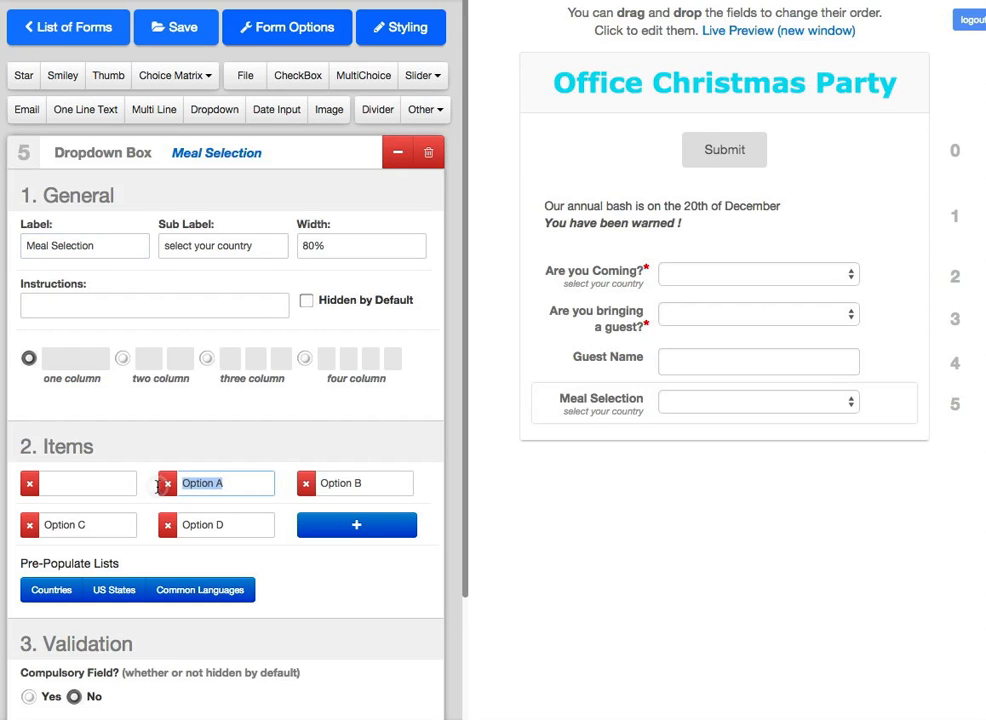
text(Chicken)
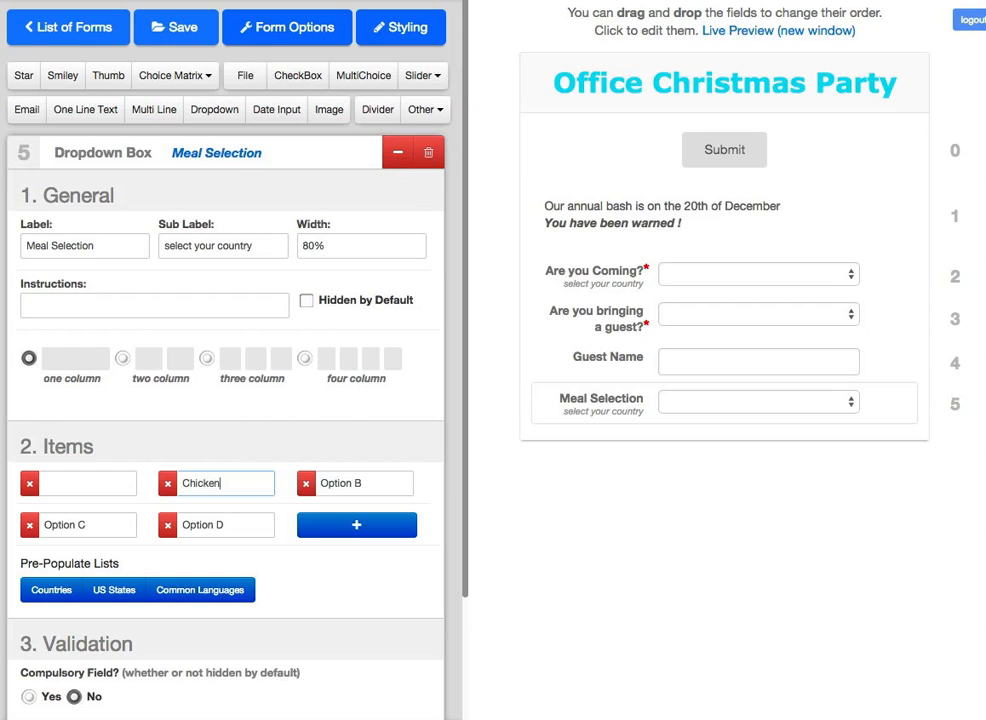
drag(372, 483, 318, 484)
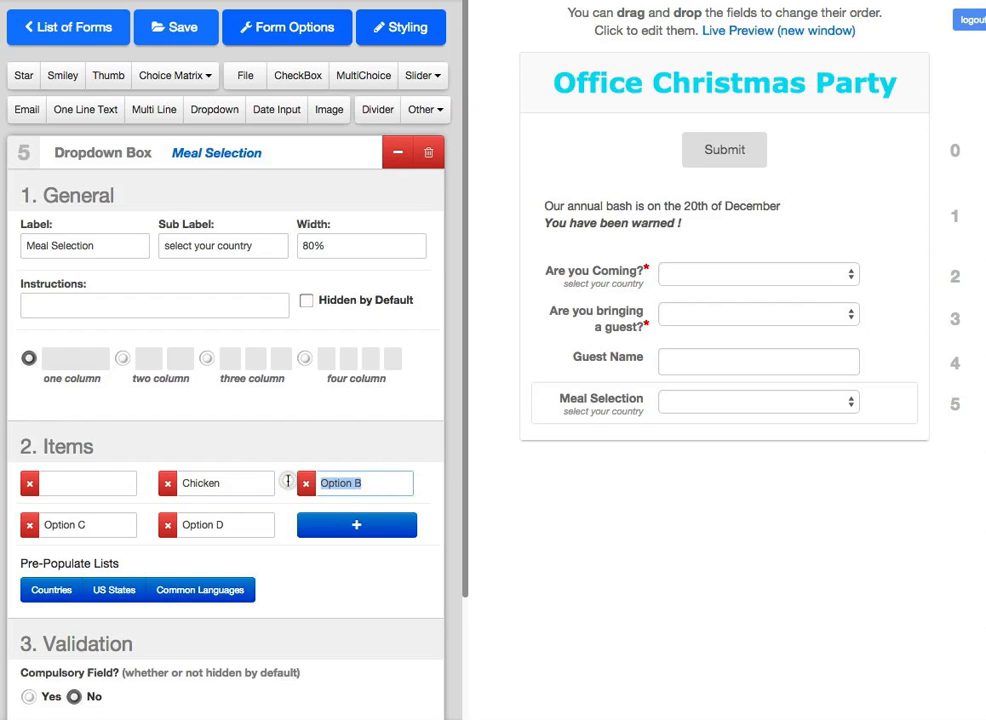
text(Beef)
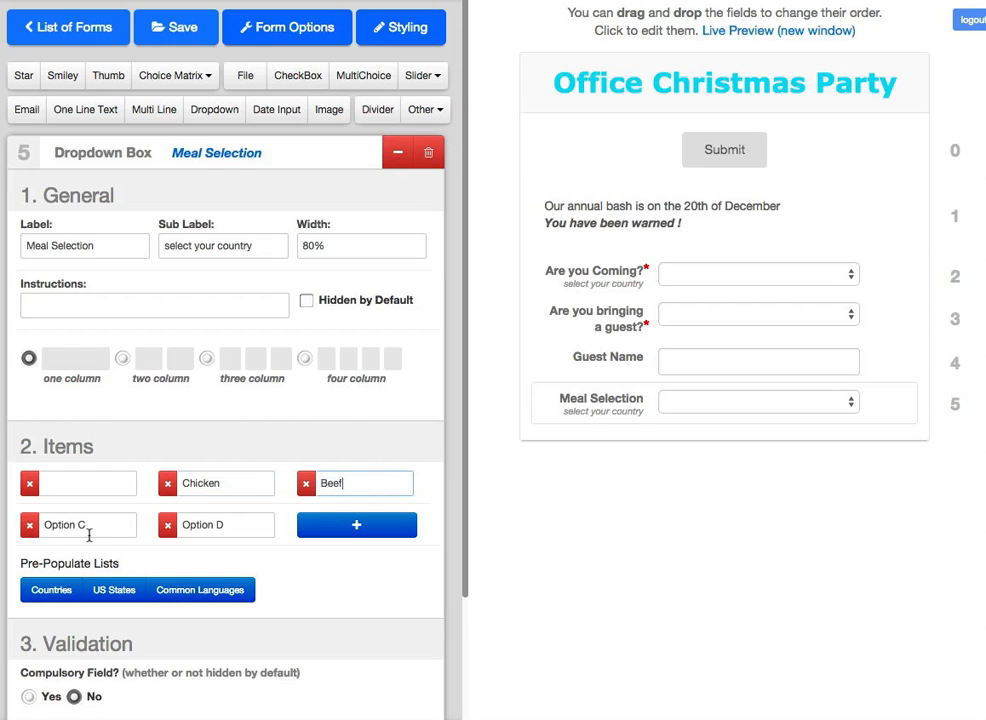
drag(86, 524, 3, 524)
text(Vegeterian)
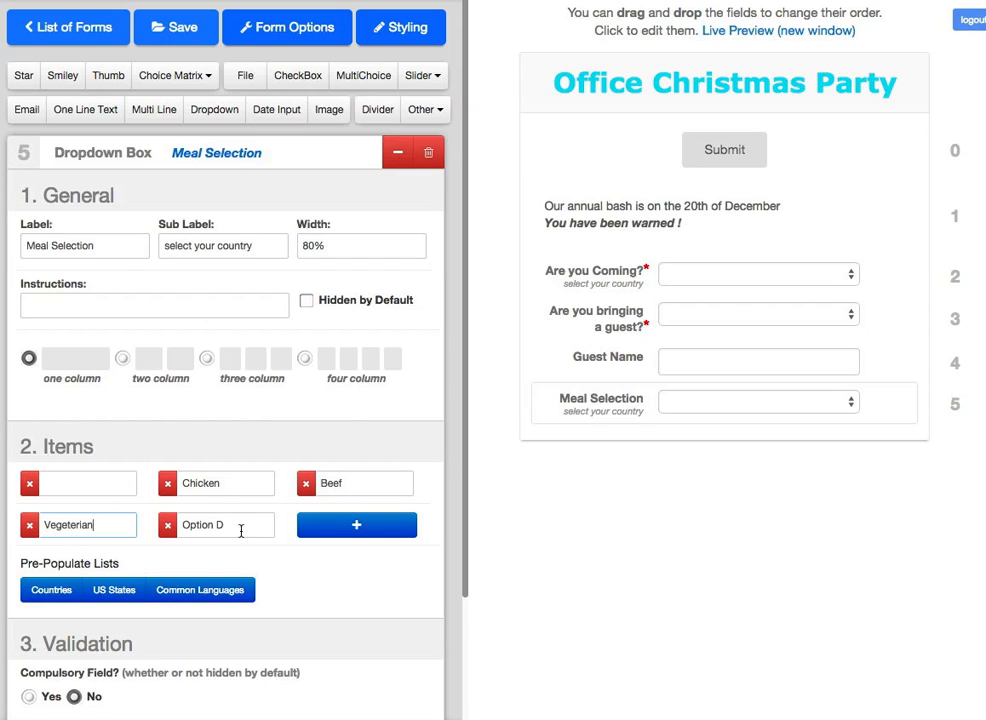
drag(246, 524, 147, 524)
text(Vegan)
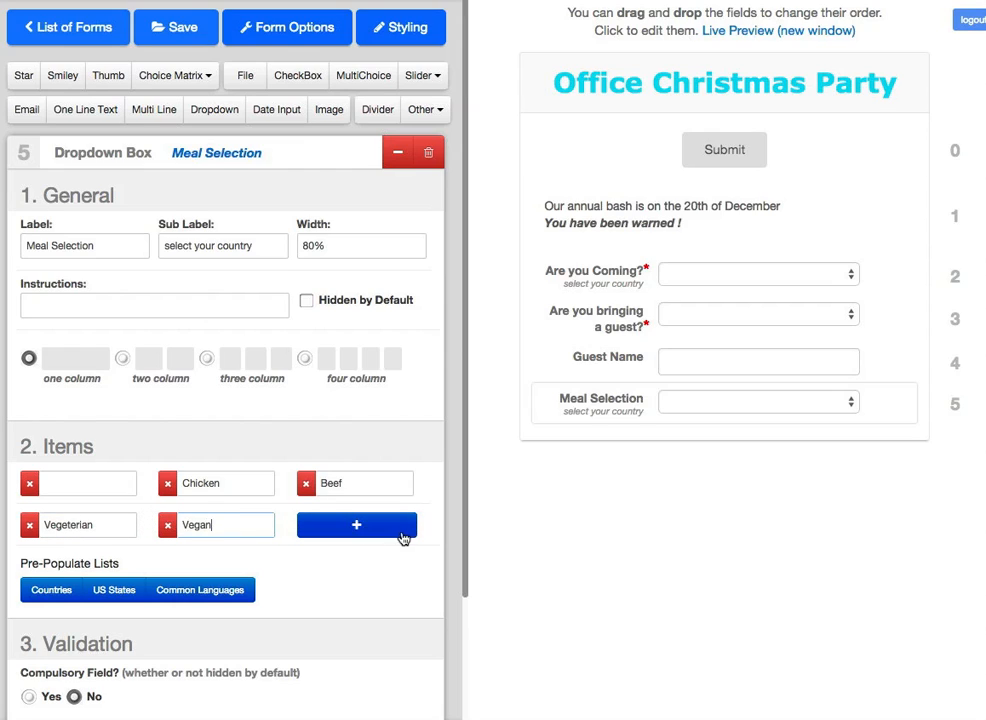
click(601, 506)
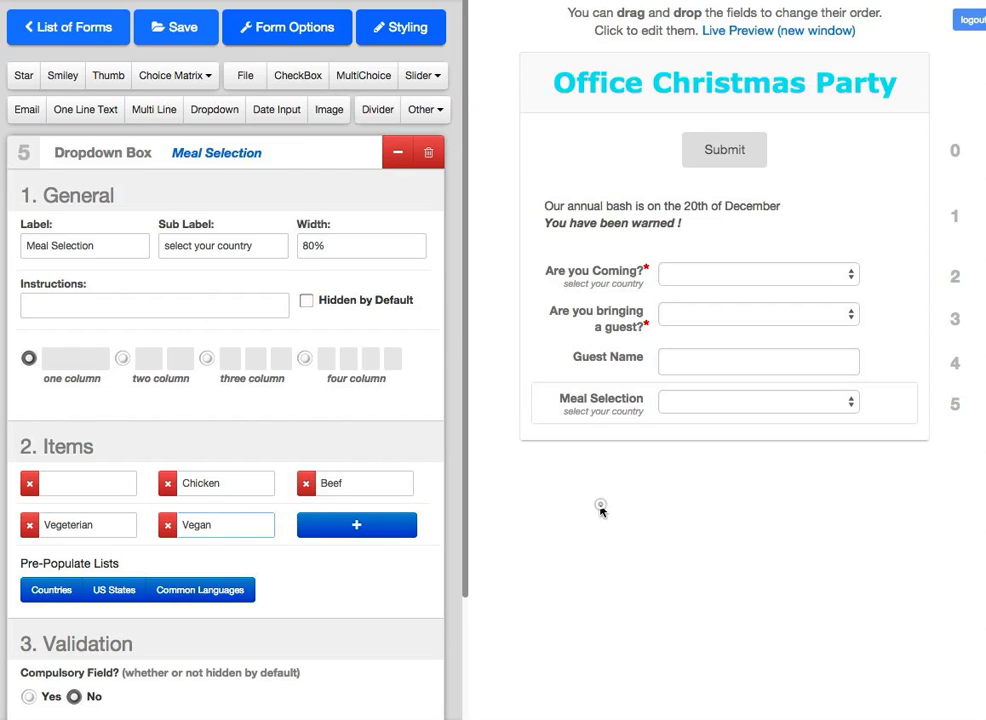
click(851, 407)
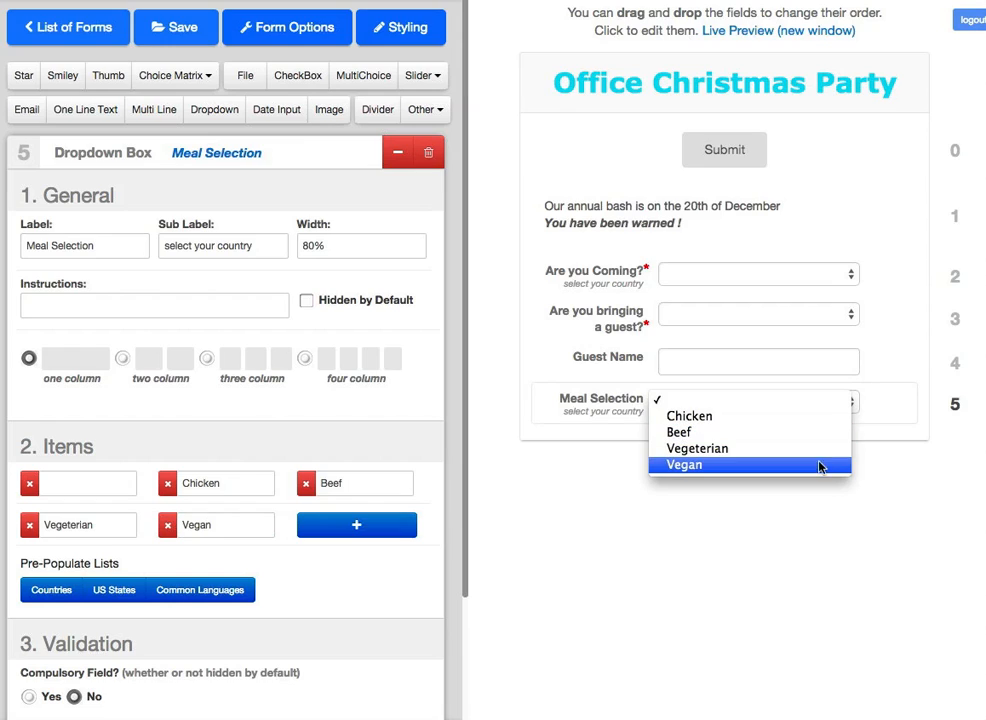
click(749, 521)
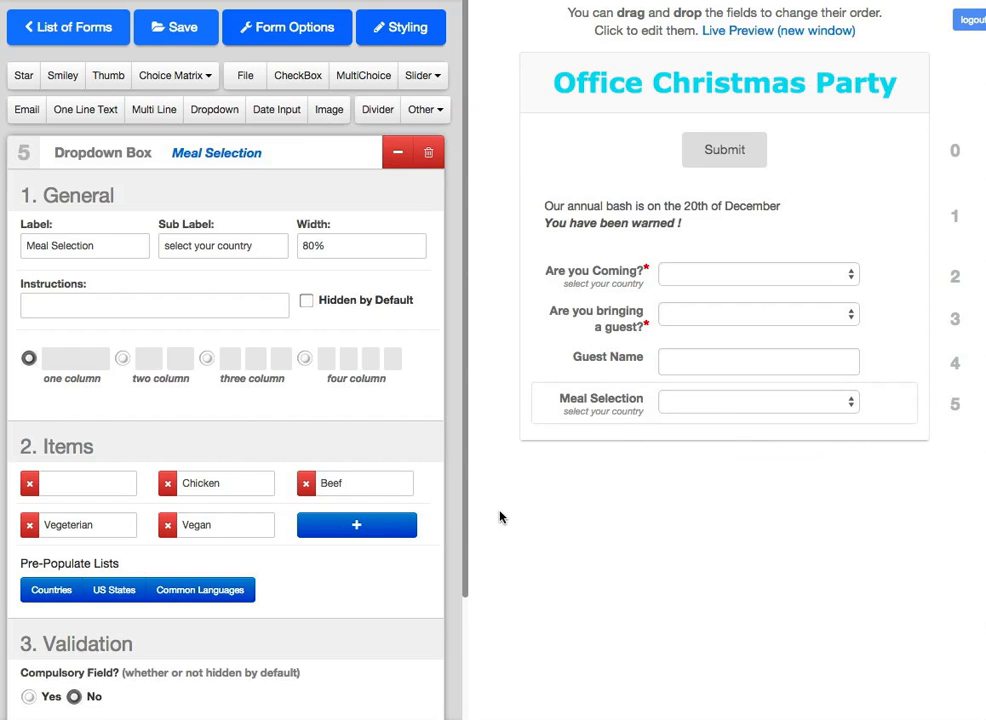
click(29, 696)
Step: Set Guest Name to compulsory and drag Submit below the Meal Selection dropdown
click(636, 372)
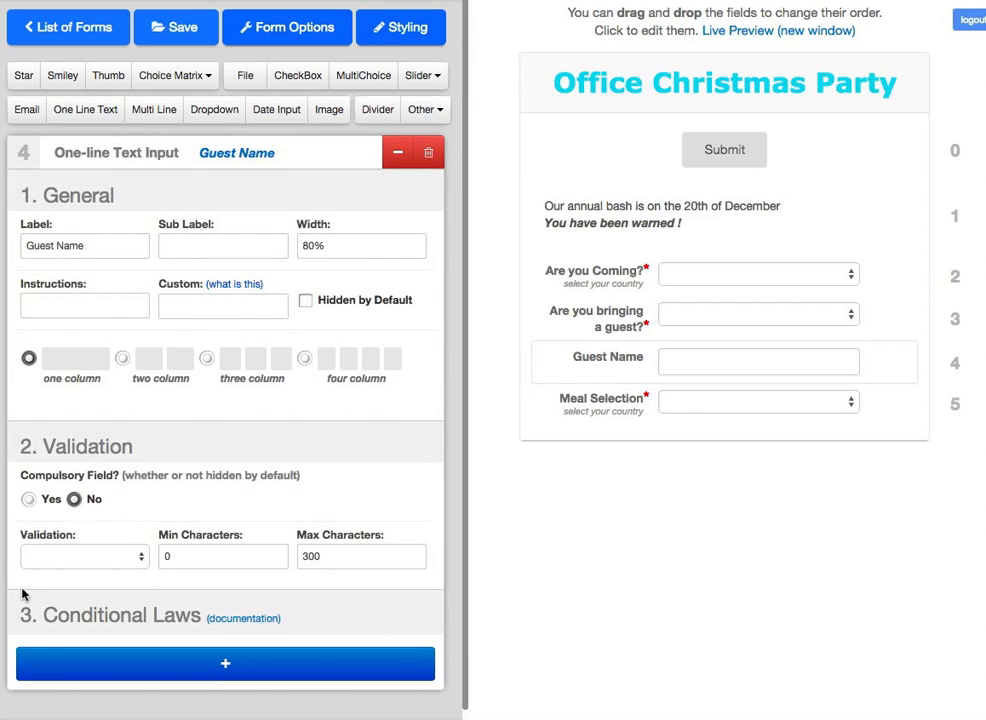
click(29, 499)
drag(610, 163, 603, 397)
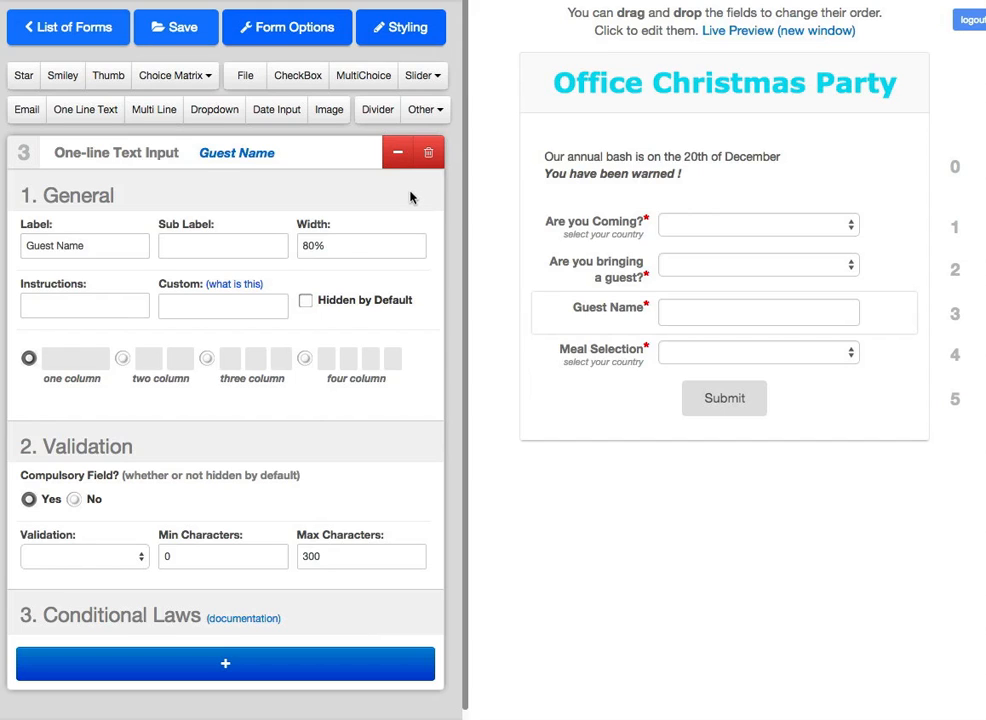
click(398, 158)
Step: Add a custom text block to the form and open its settings
click(433, 118)
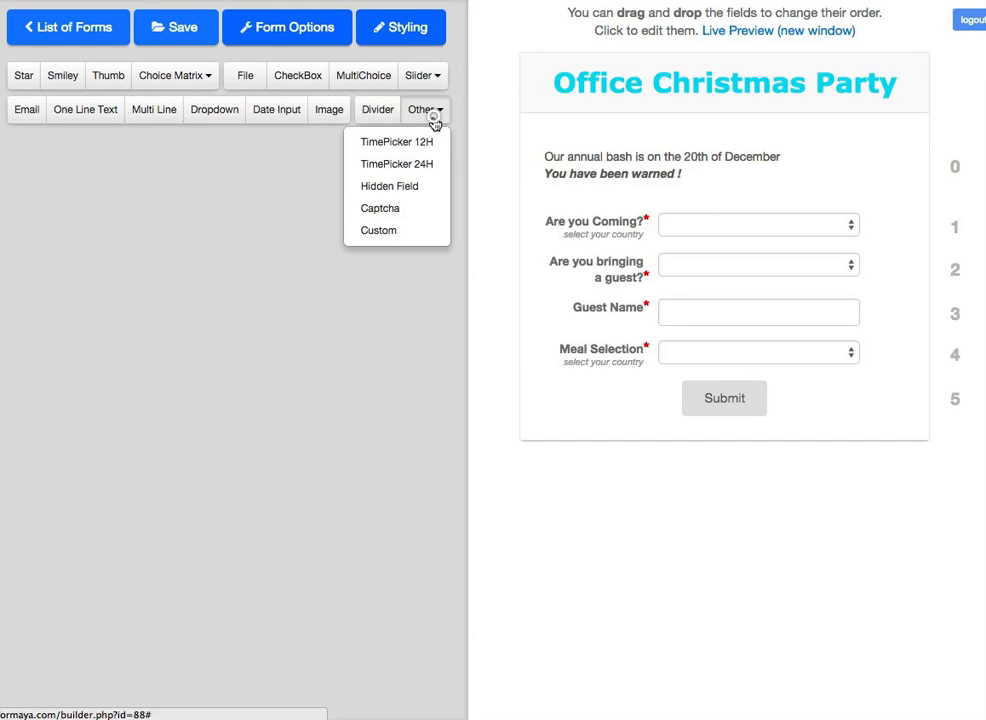
click(414, 230)
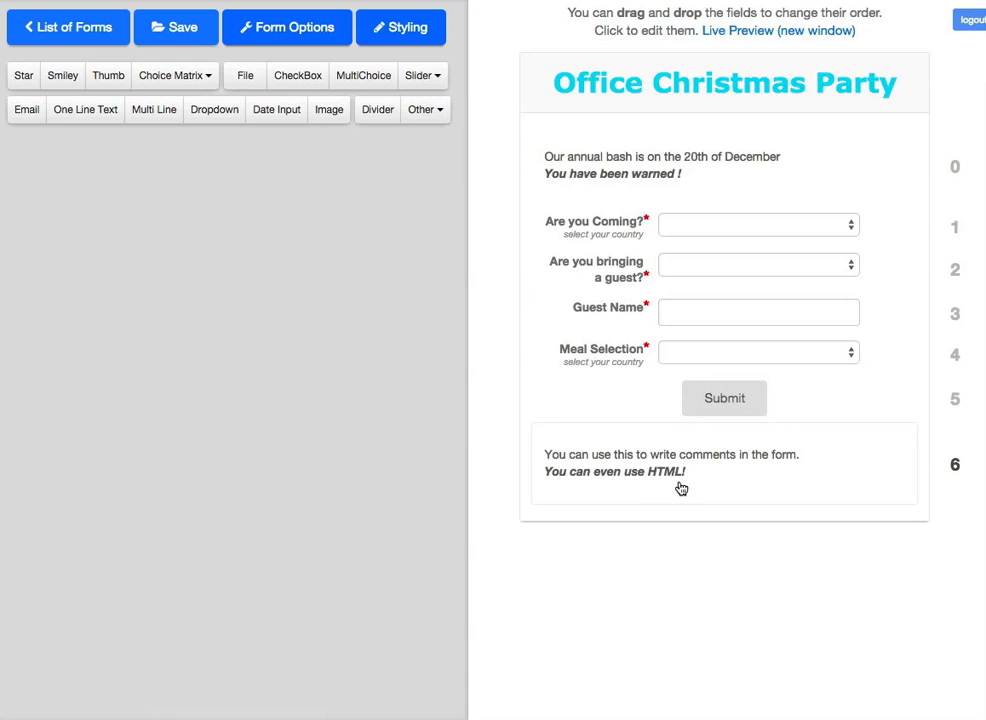
click(687, 490)
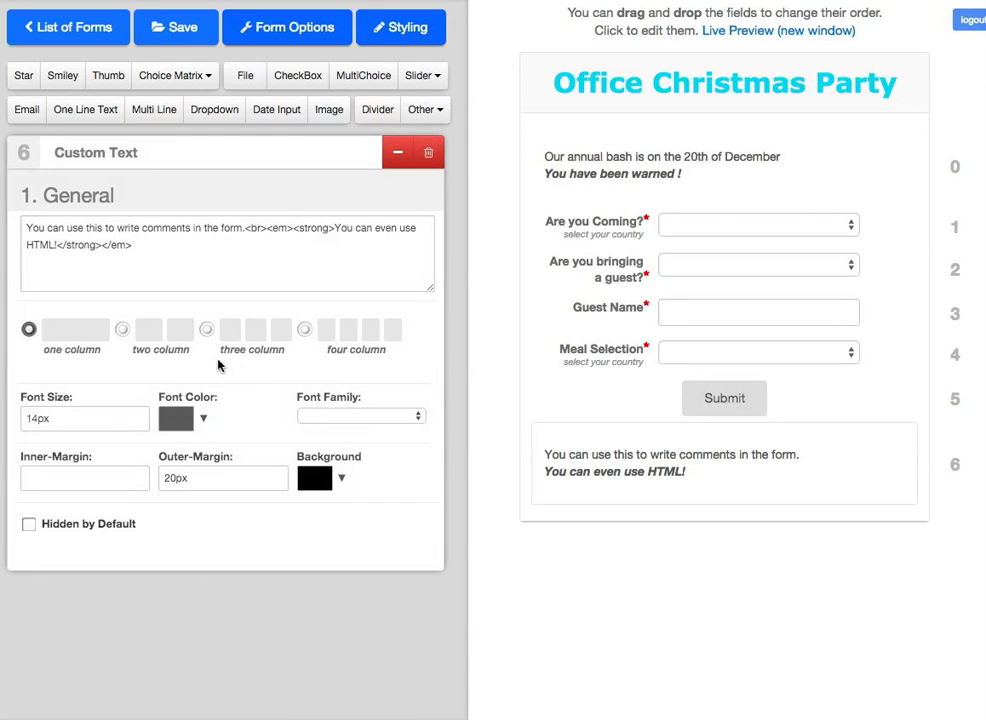
Step: Replace the placeholder with 'Direction to the part. Address is Four Seasons Hotel, NY, NY' and delete the sample line
click(242, 229)
drag(242, 229, 22, 228)
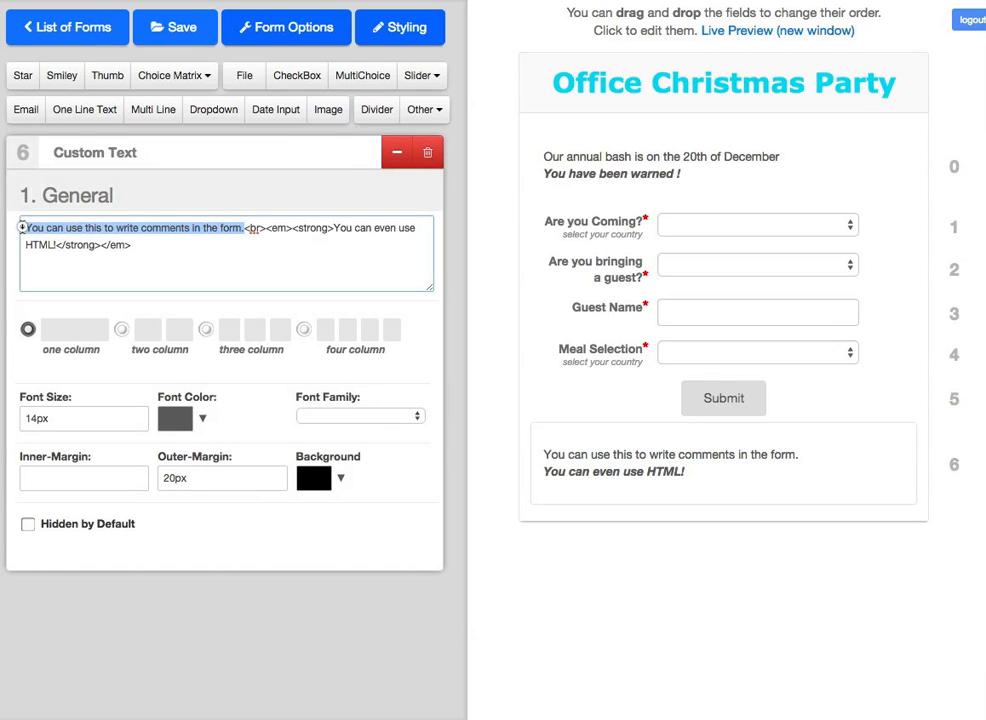
text(Direction)
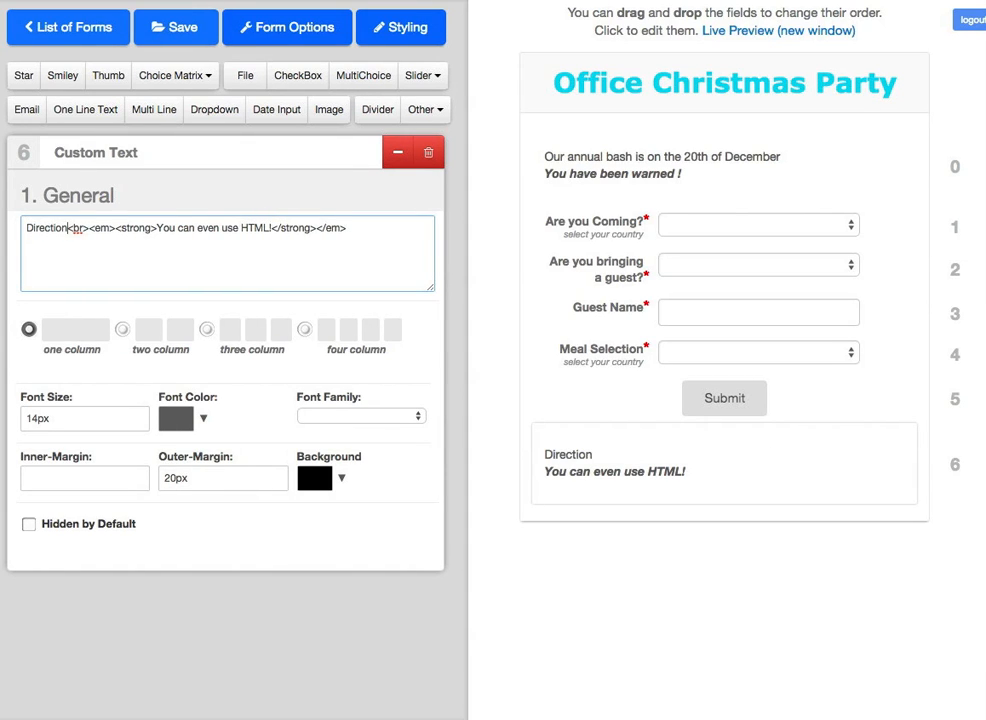
text( to the pa)
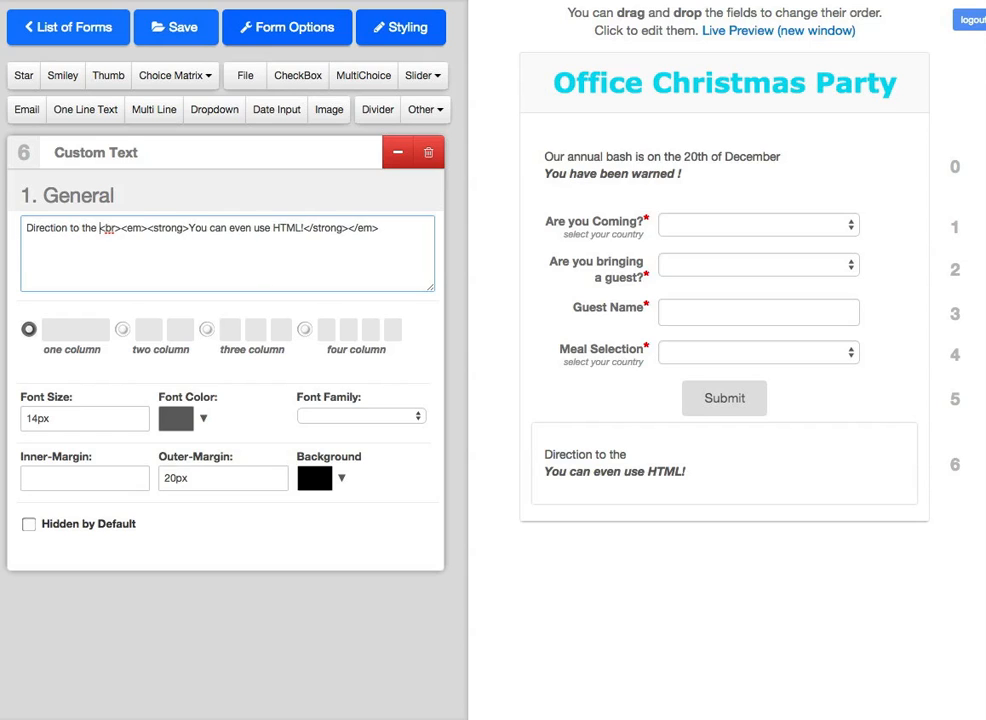
text(rt. Addr)
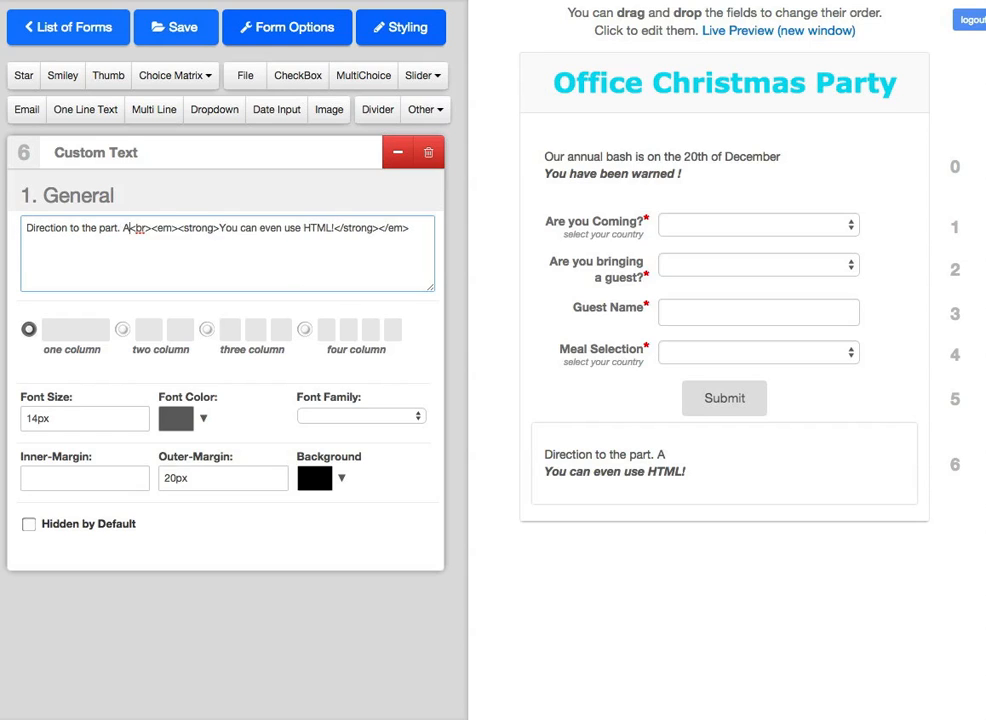
text(ess is )
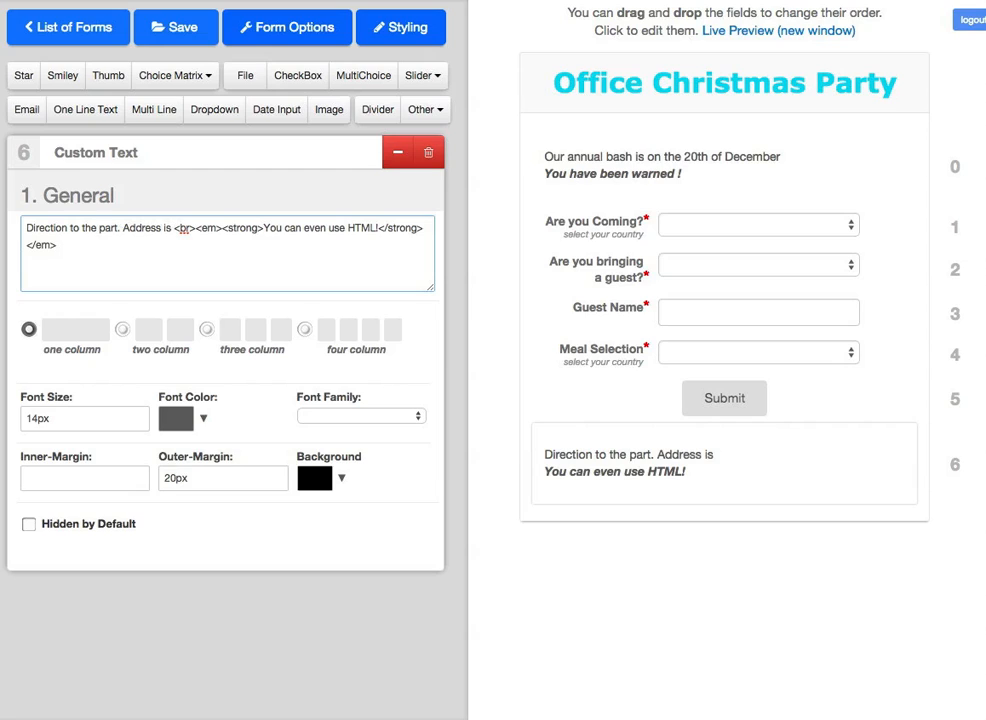
text(Four Seas)
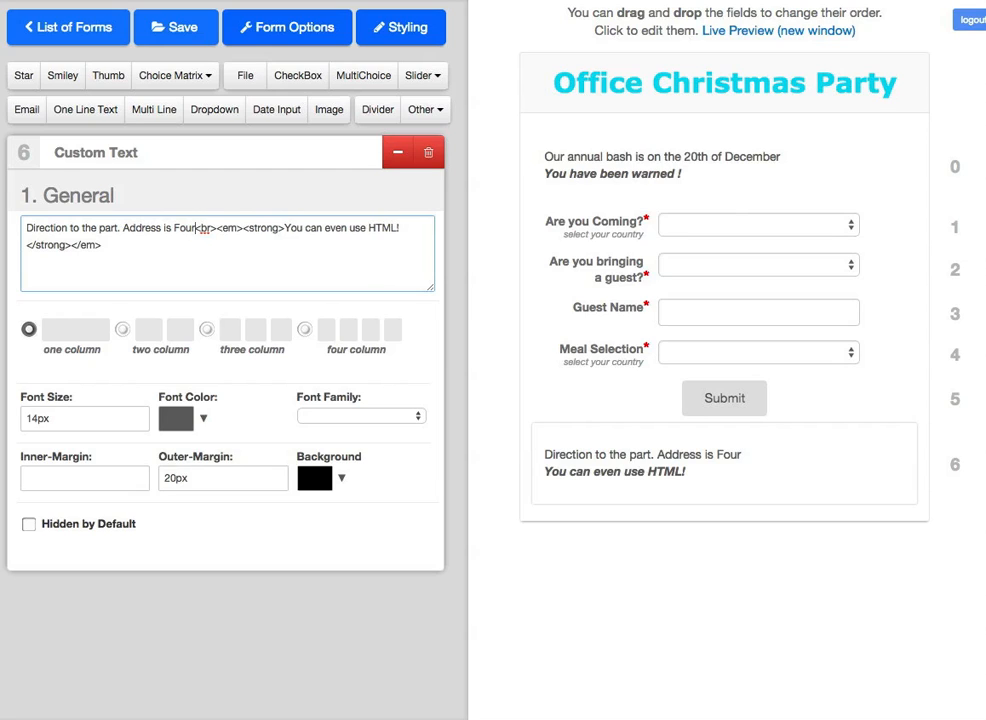
text(ons Hotel)
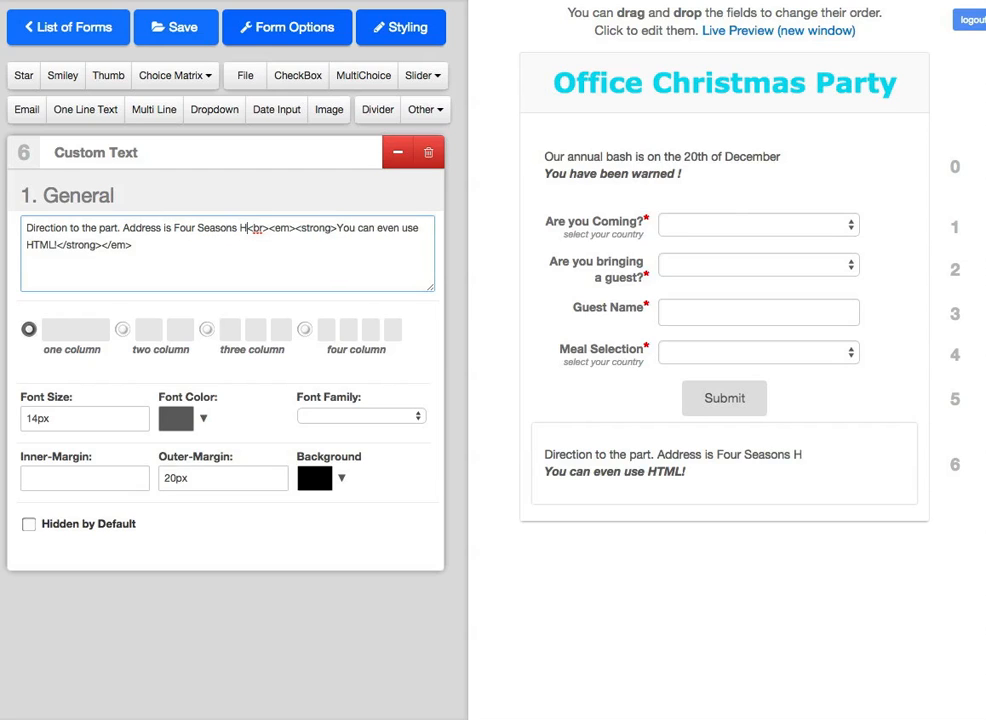
text(, NY)
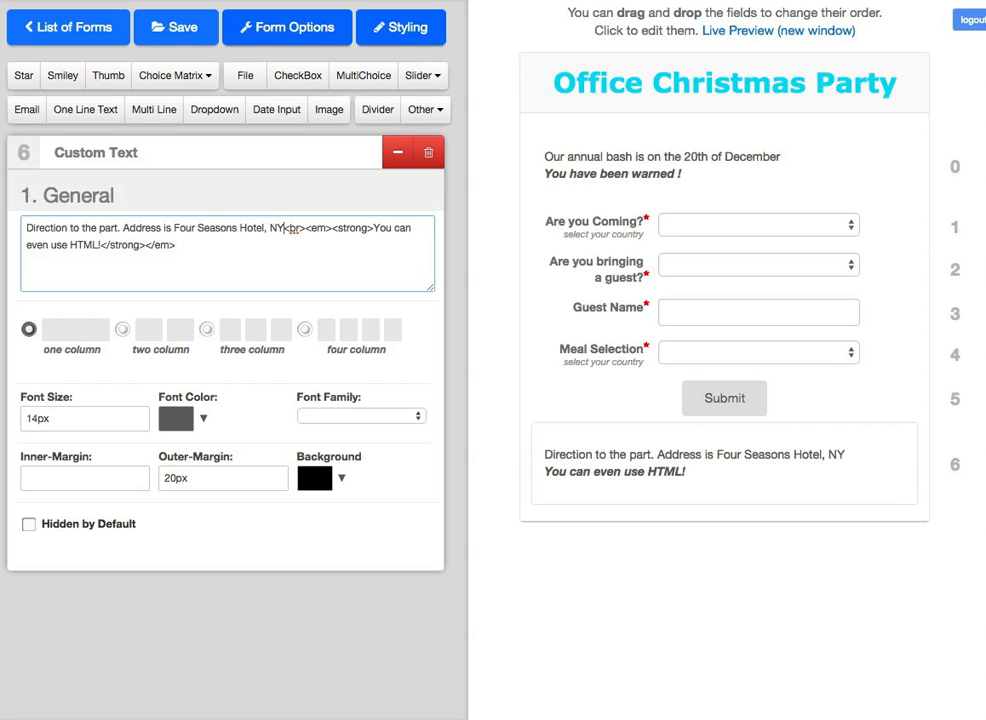
text(, )
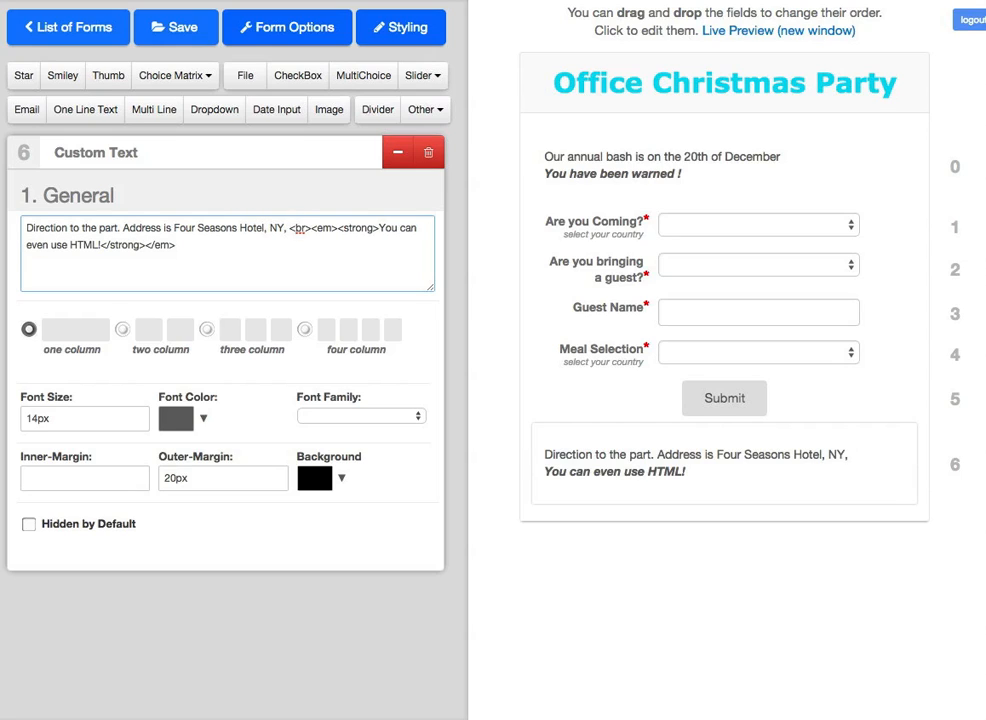
text(NY)
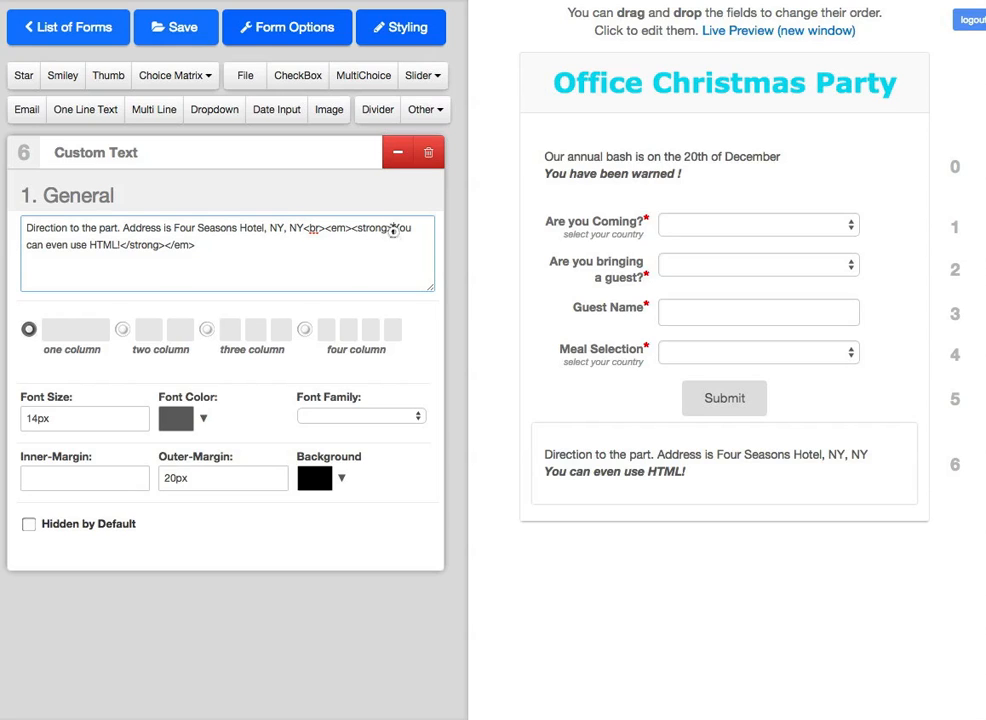
drag(393, 229, 395, 245)
key(BackSpace)
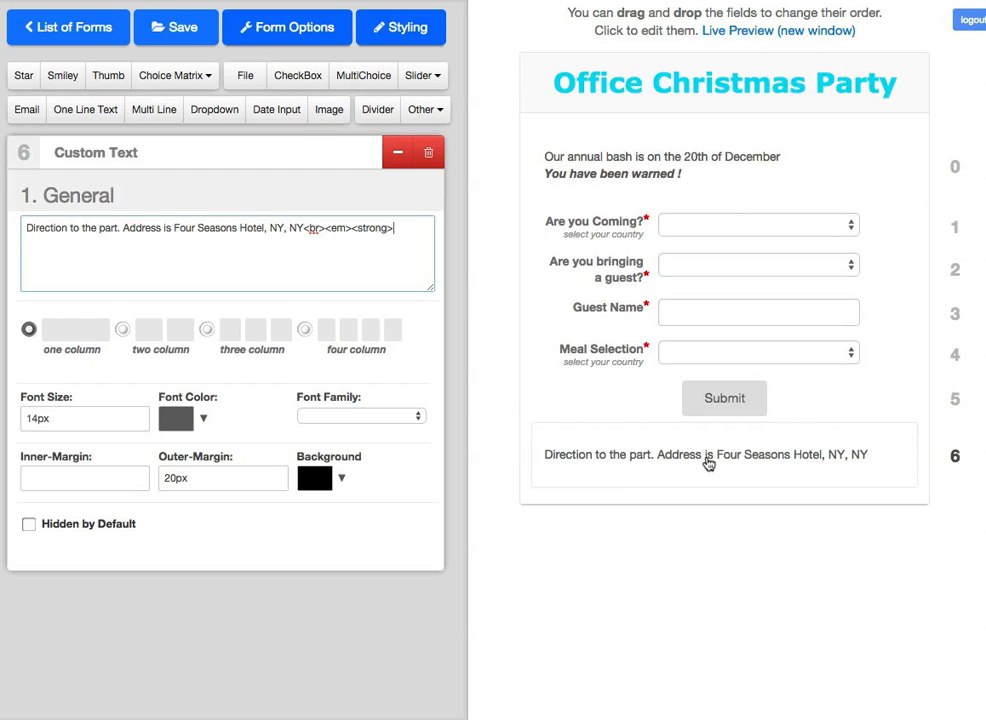
click(400, 156)
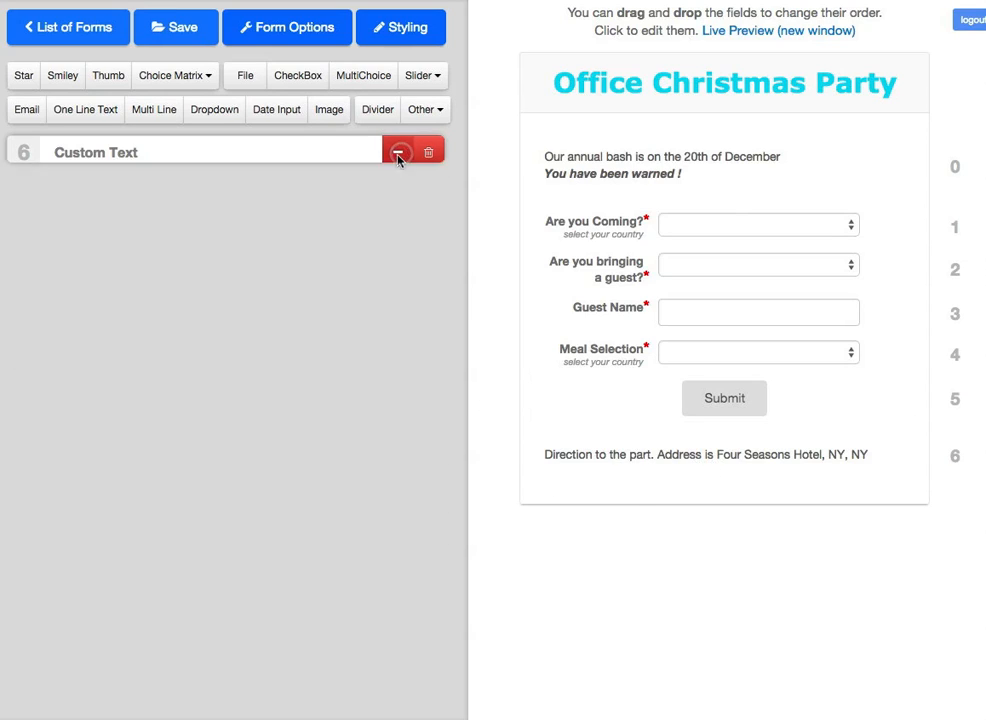
Step: Add an image field below the directions text and open its settings
click(331, 113)
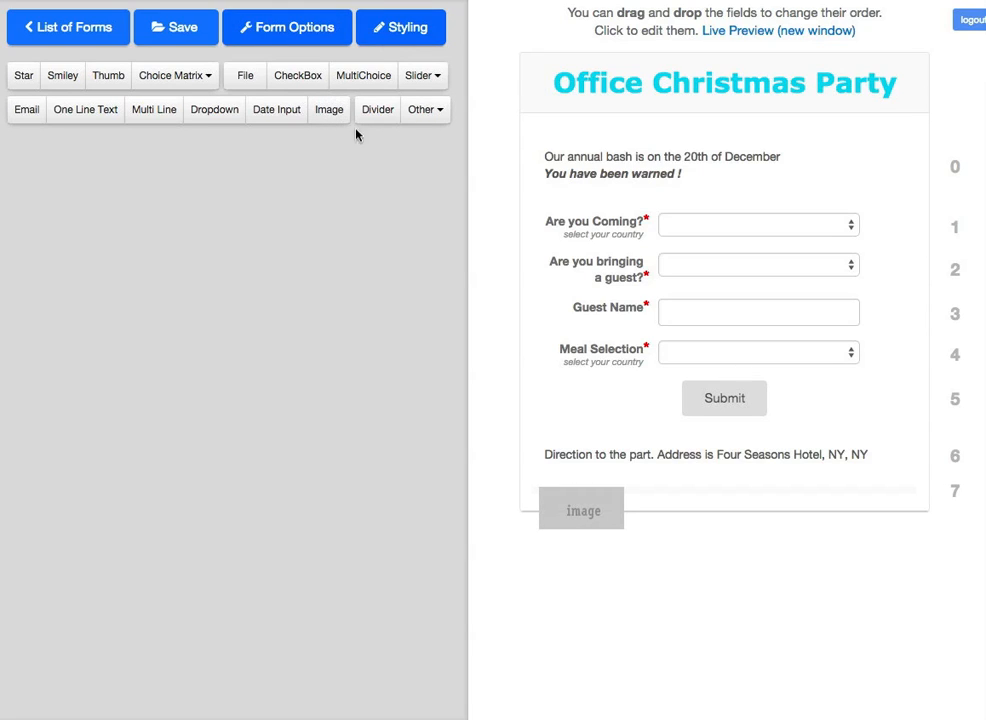
click(585, 521)
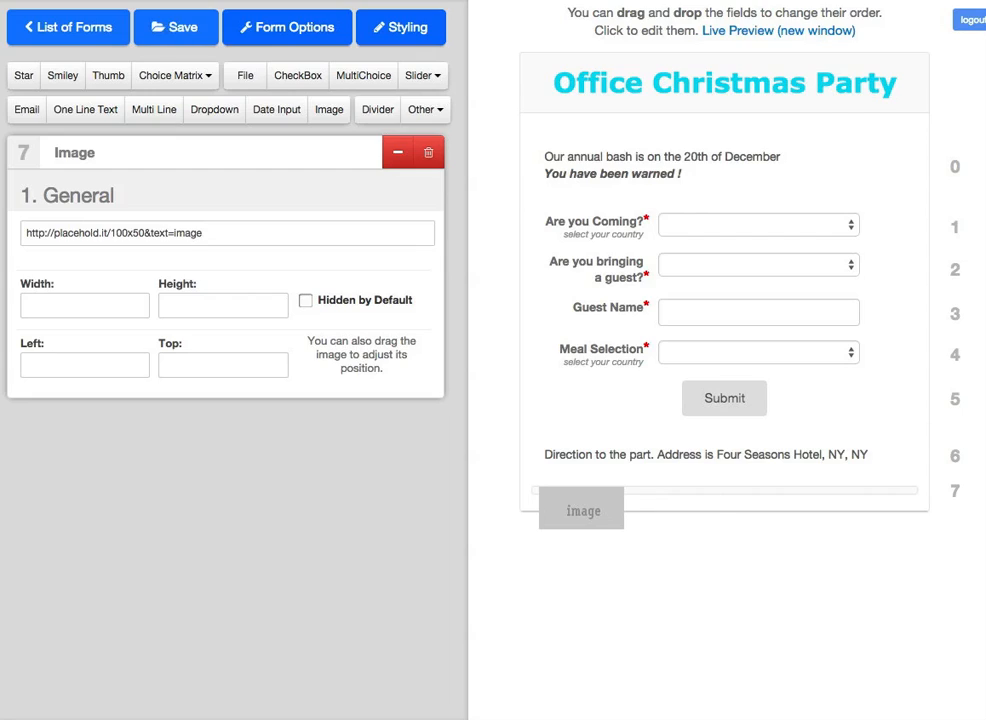
key(super+t)
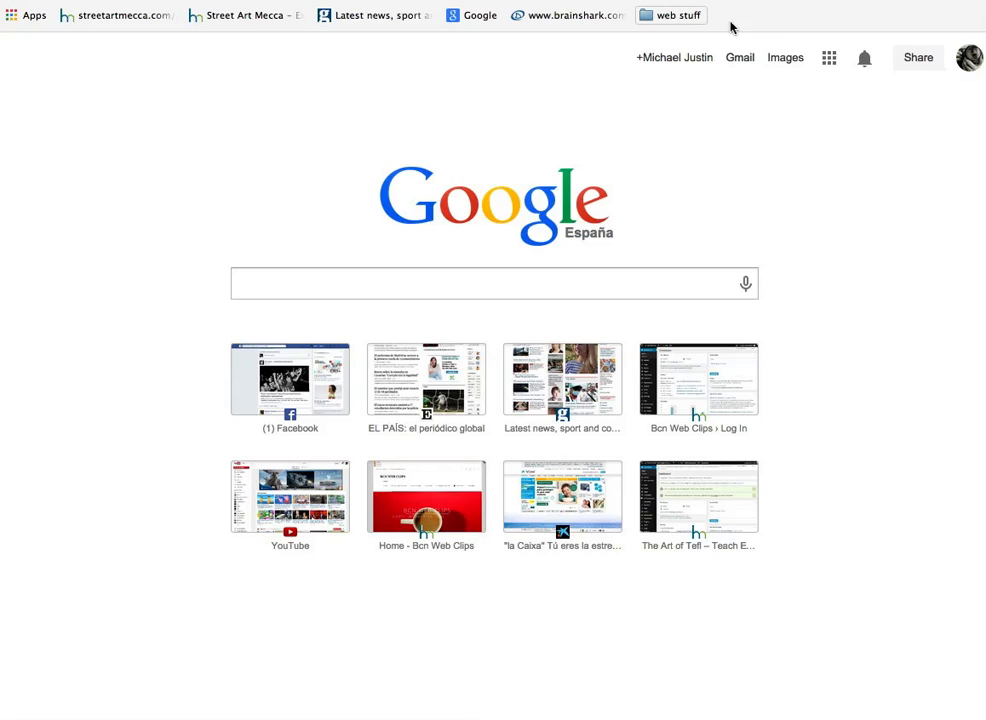
Step: Search Google Maps for 'four seasons hotel ny ny'
click(829, 62)
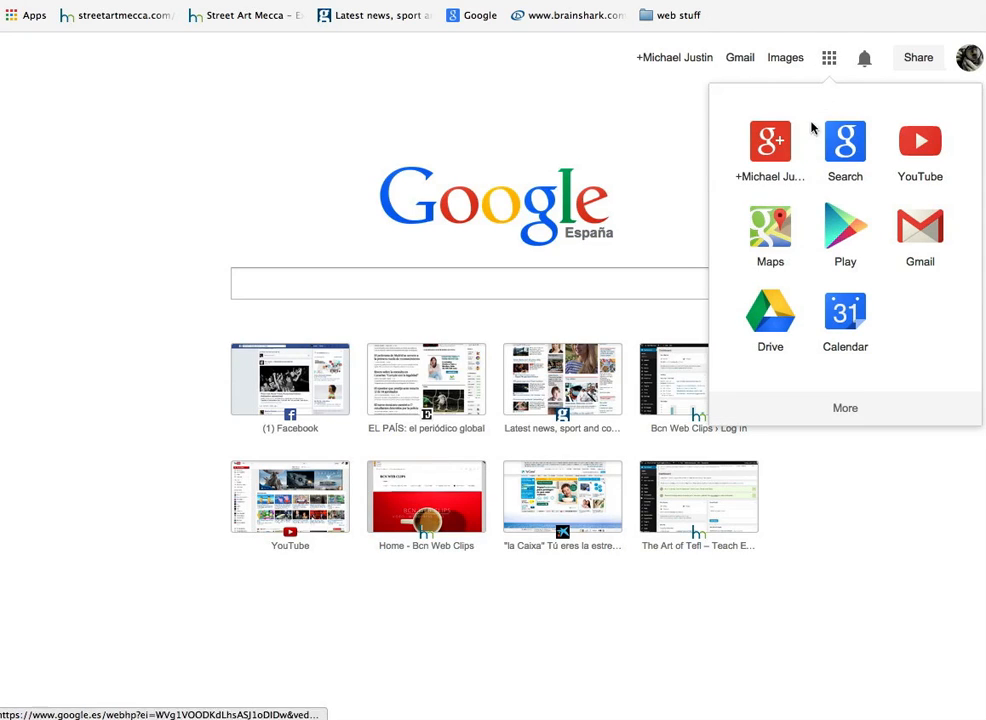
click(773, 256)
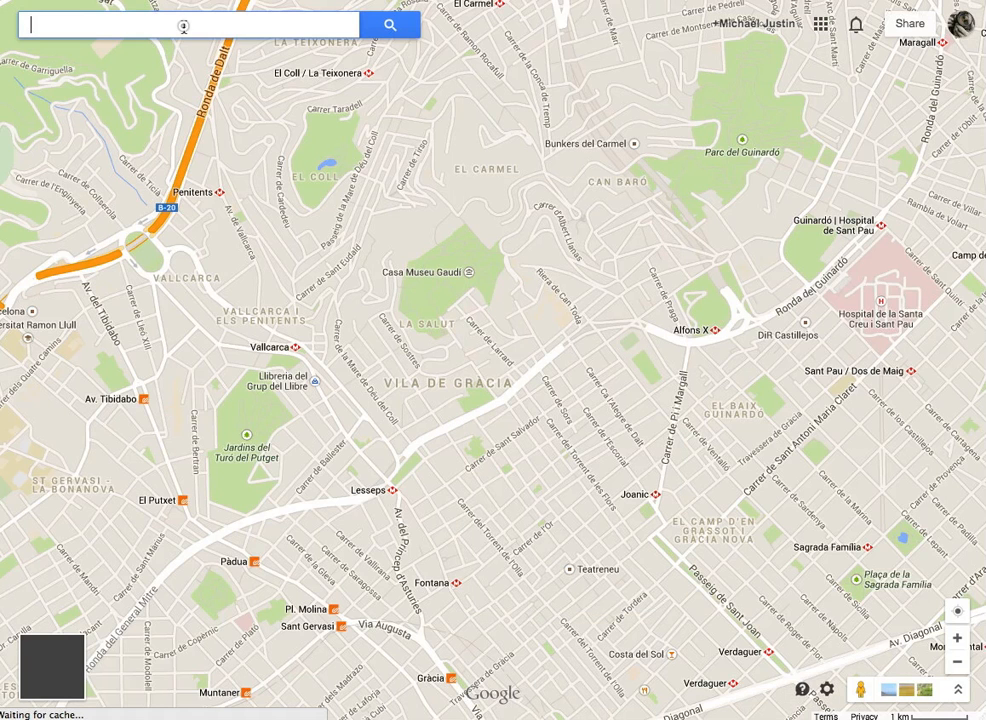
text(fou)
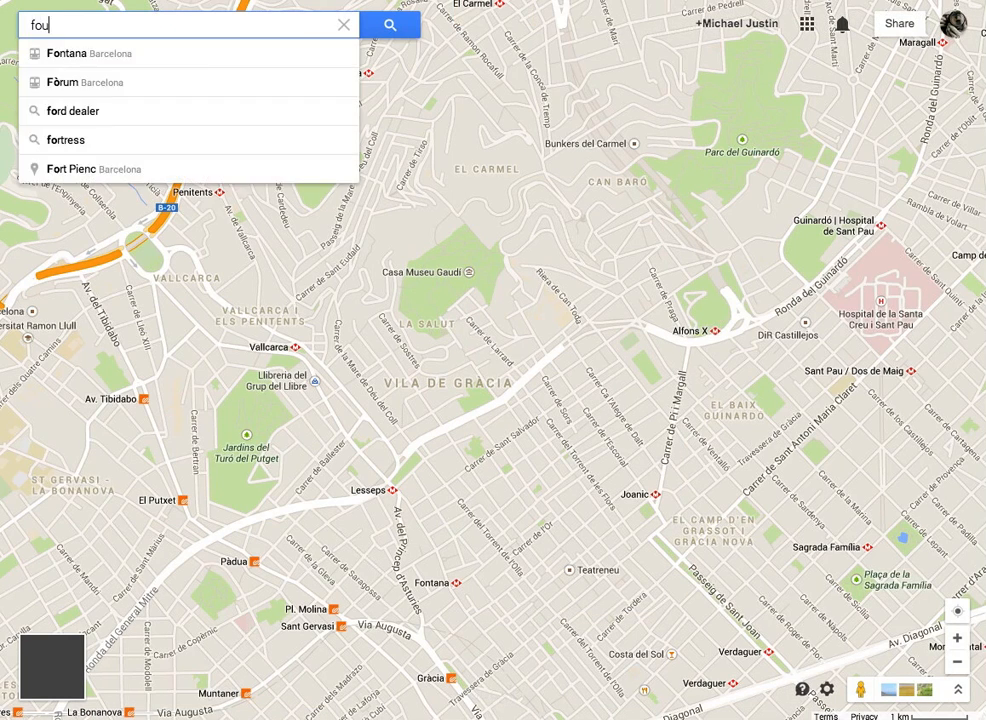
text(r seasons hotl)
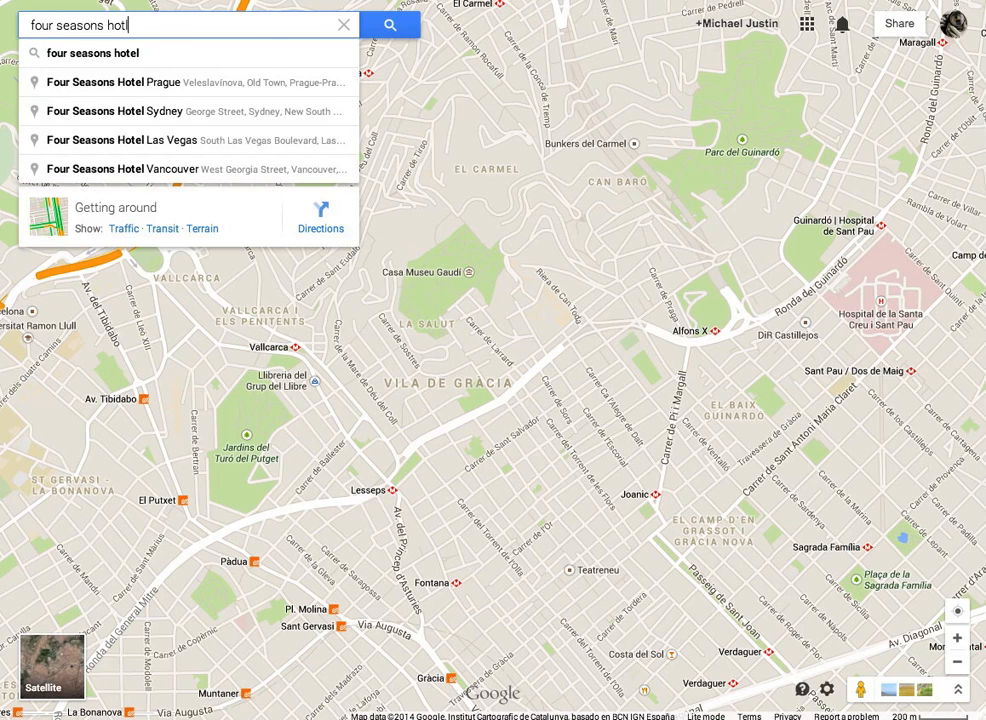
key(BackSpace)
text(el ny ny)
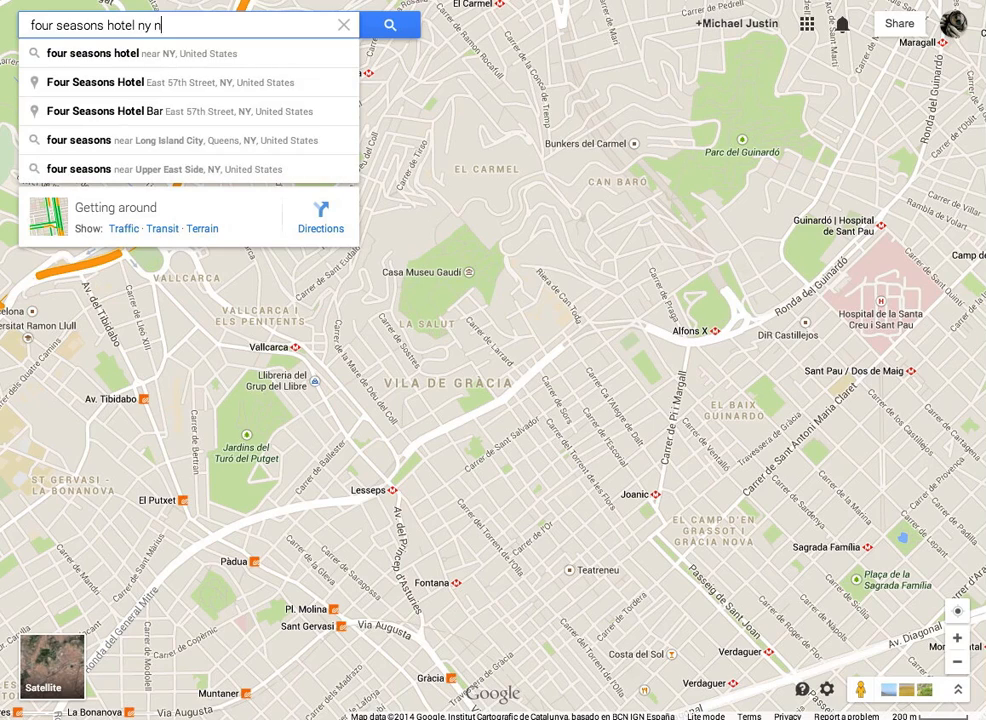
key(Return)
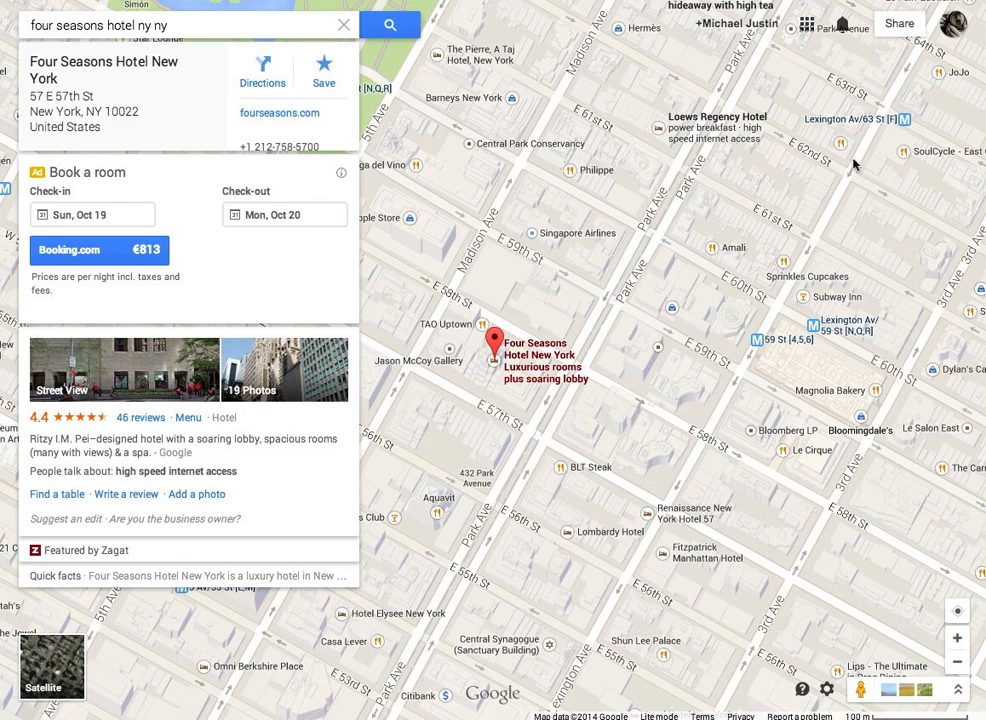
Step: Collapse the hotel card and screenshot the map area around the hotel
click(807, 104)
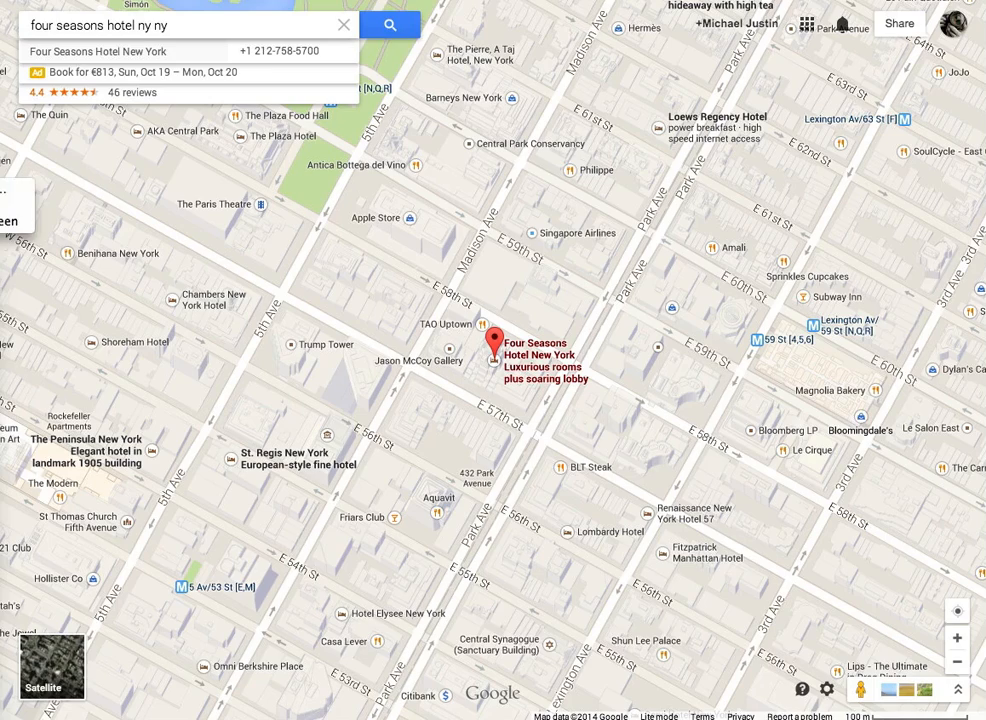
click(6, 190)
drag(59, 130, 930, 663)
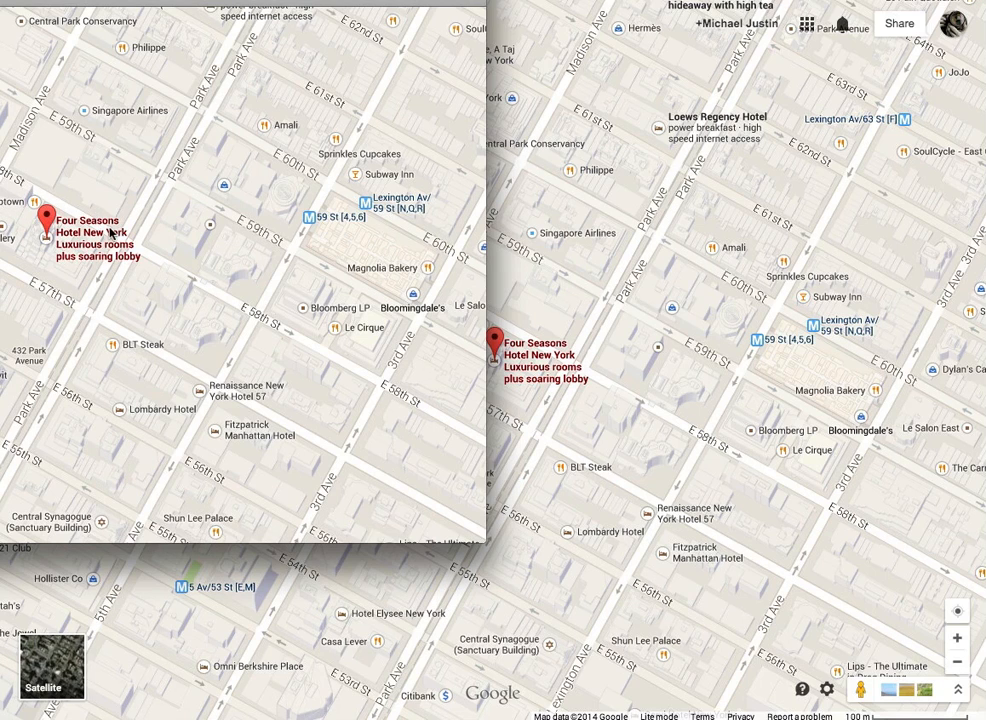
Step: Save the captured map from Preview as a JPEG at Best quality
key(super+s)
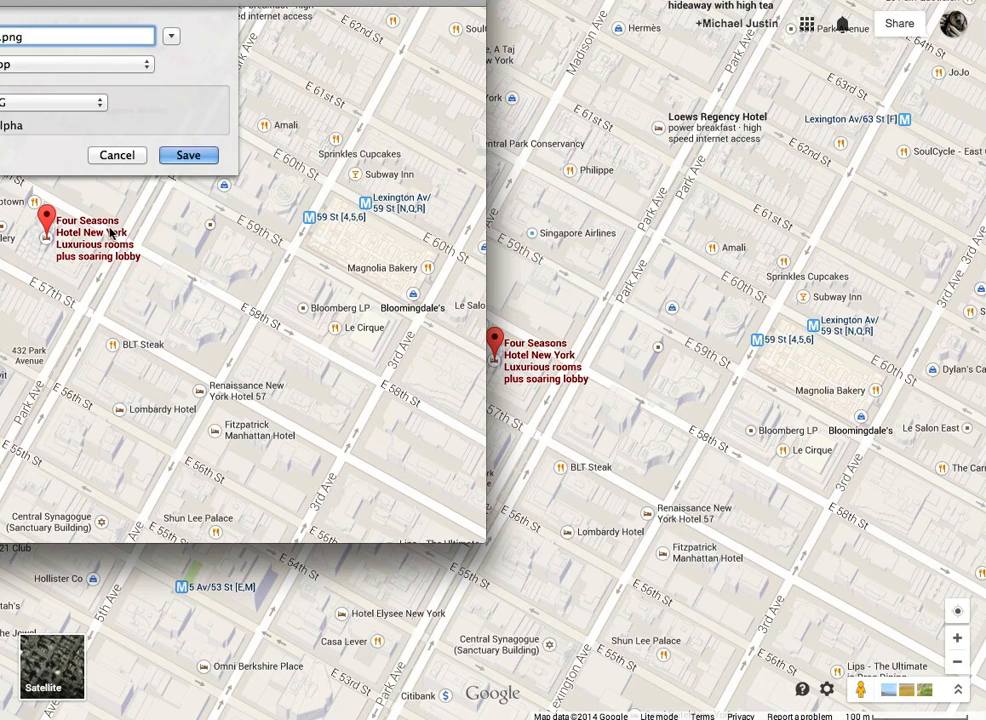
click(99, 104)
click(86, 42)
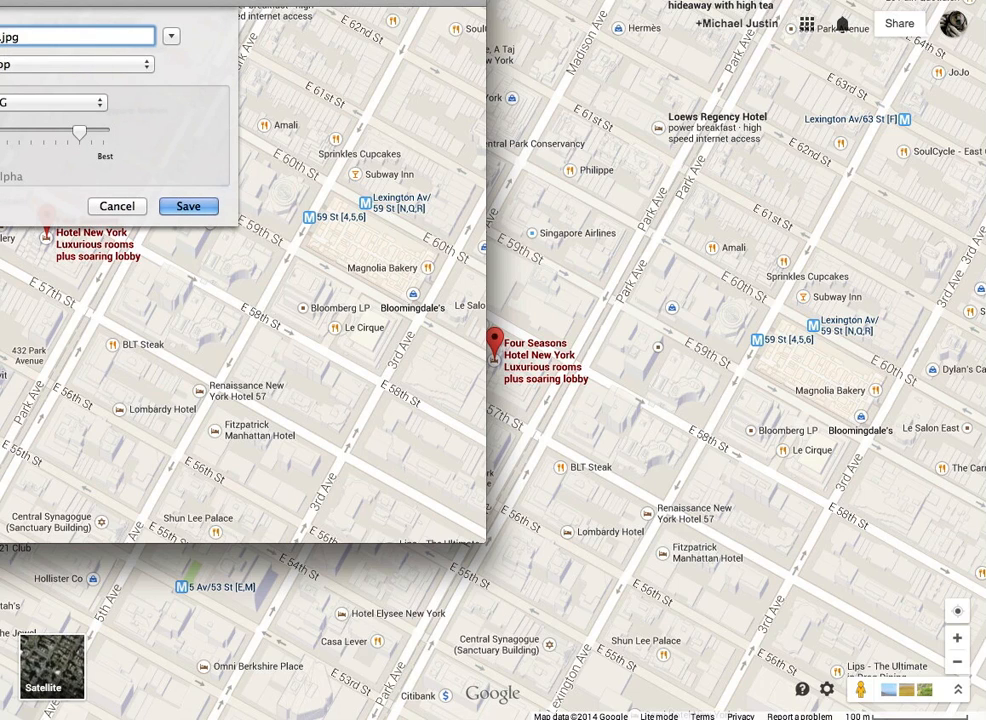
text(map)
drag(80, 131, 103, 131)
click(180, 206)
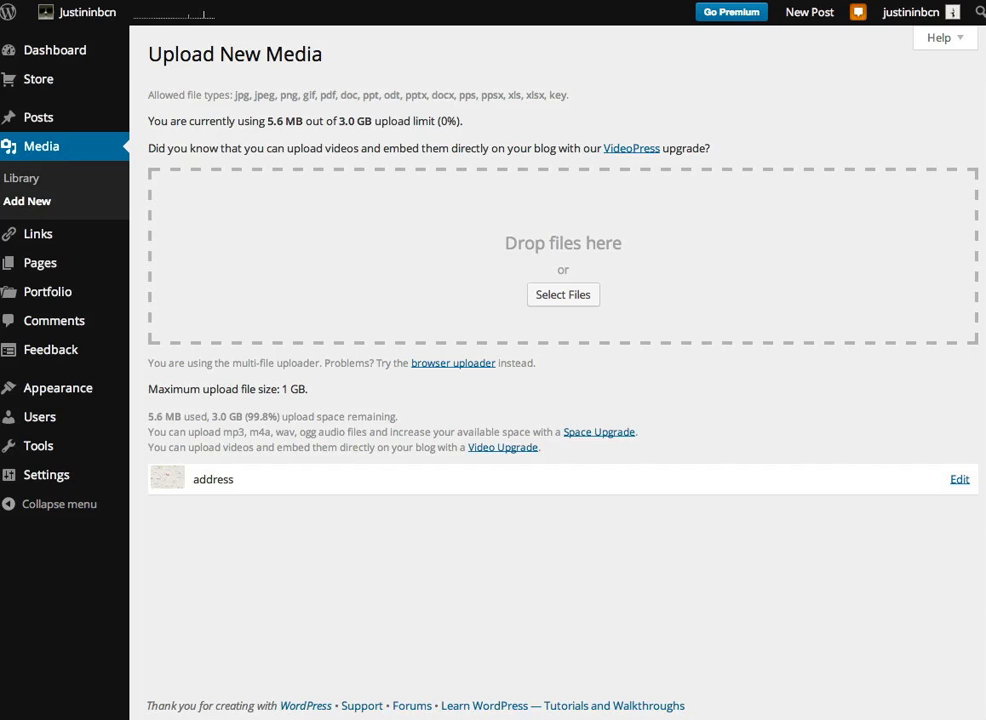
Step: Upload address.jpg to the WordPress media library and copy the address1.jpg file URL
drag(603, 165, 603, 273)
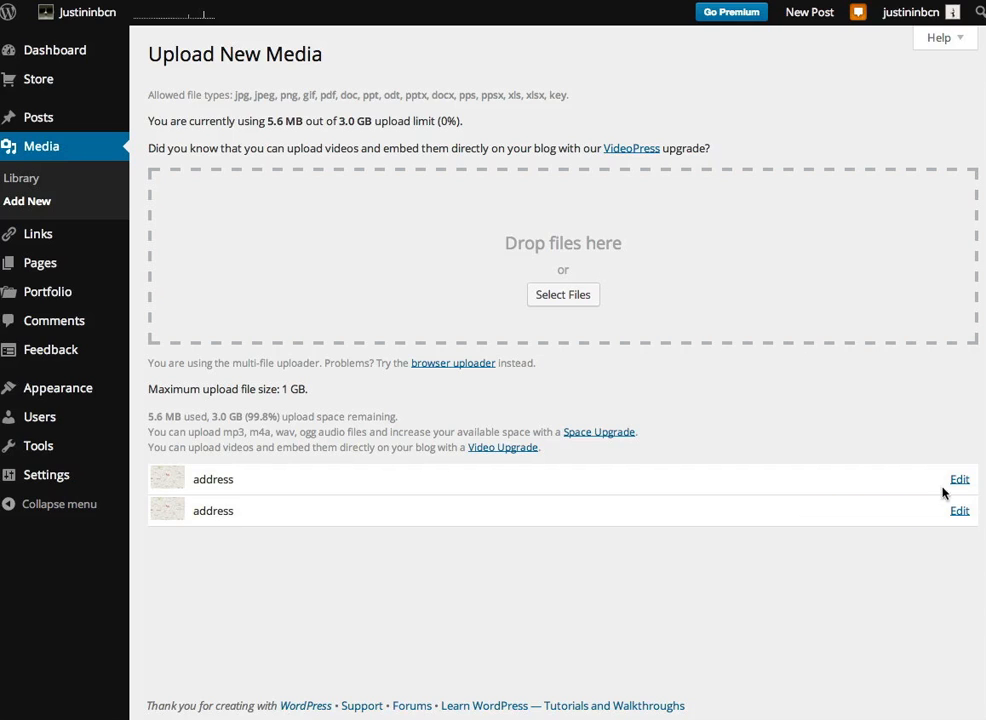
click(959, 511)
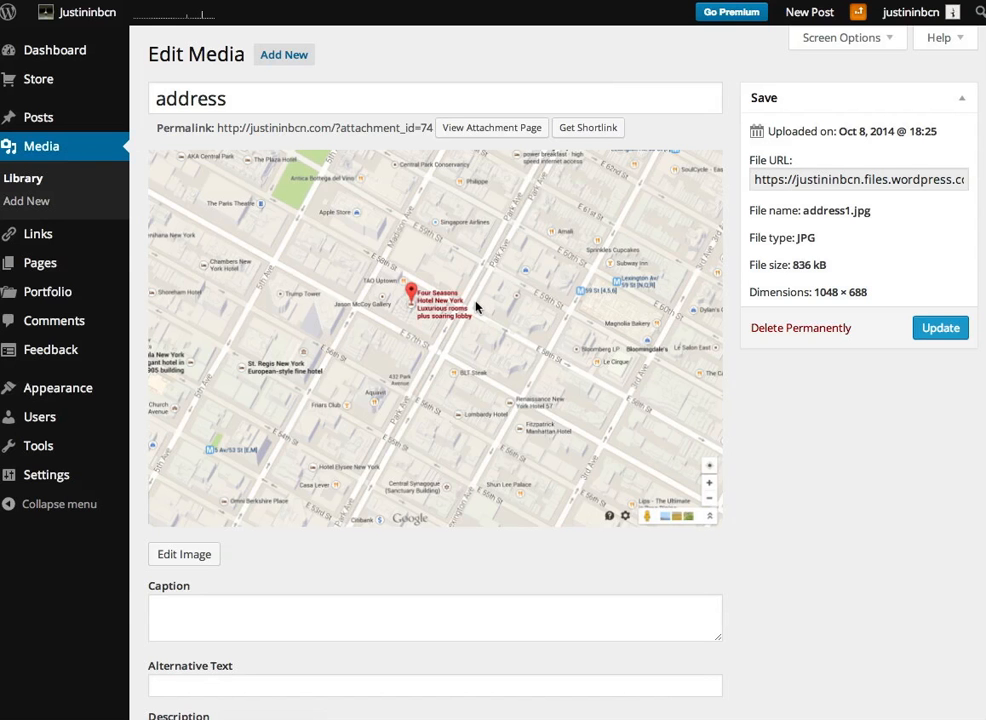
click(756, 182)
drag(757, 180, 946, 186)
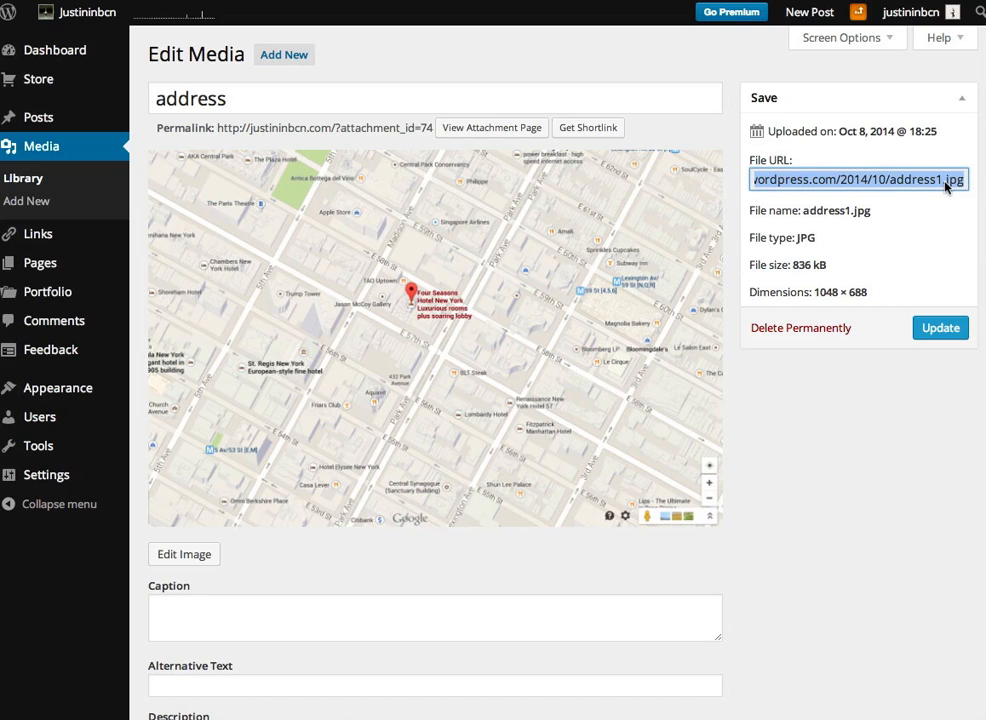
key(super+c)
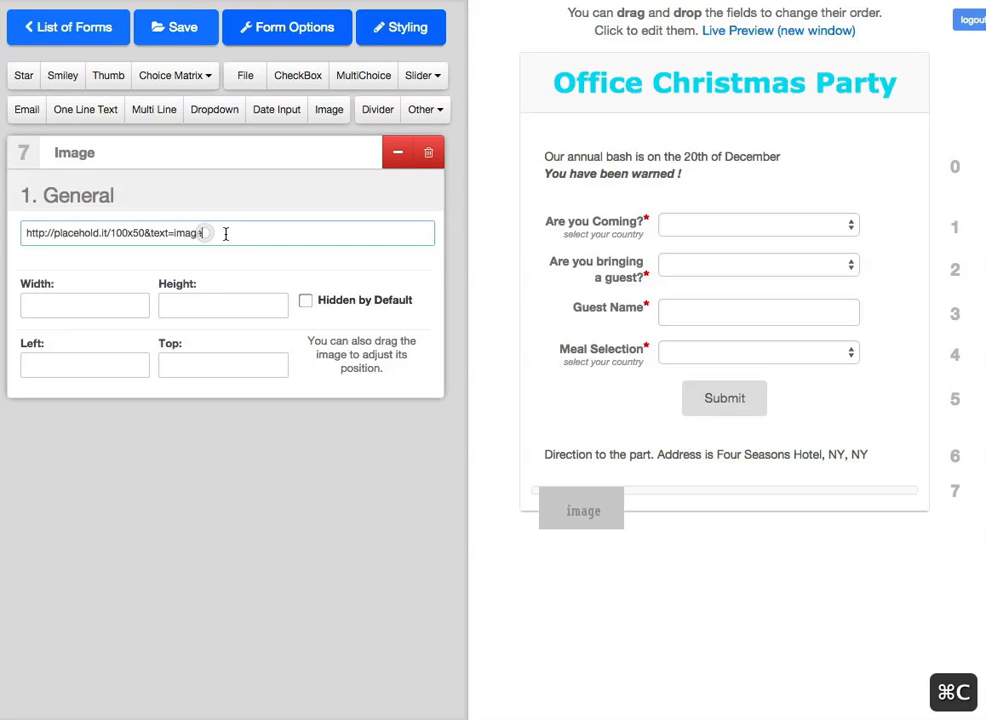
Step: Replace the image field's placeholder URL with the copied map URL
drag(227, 231, 9, 231)
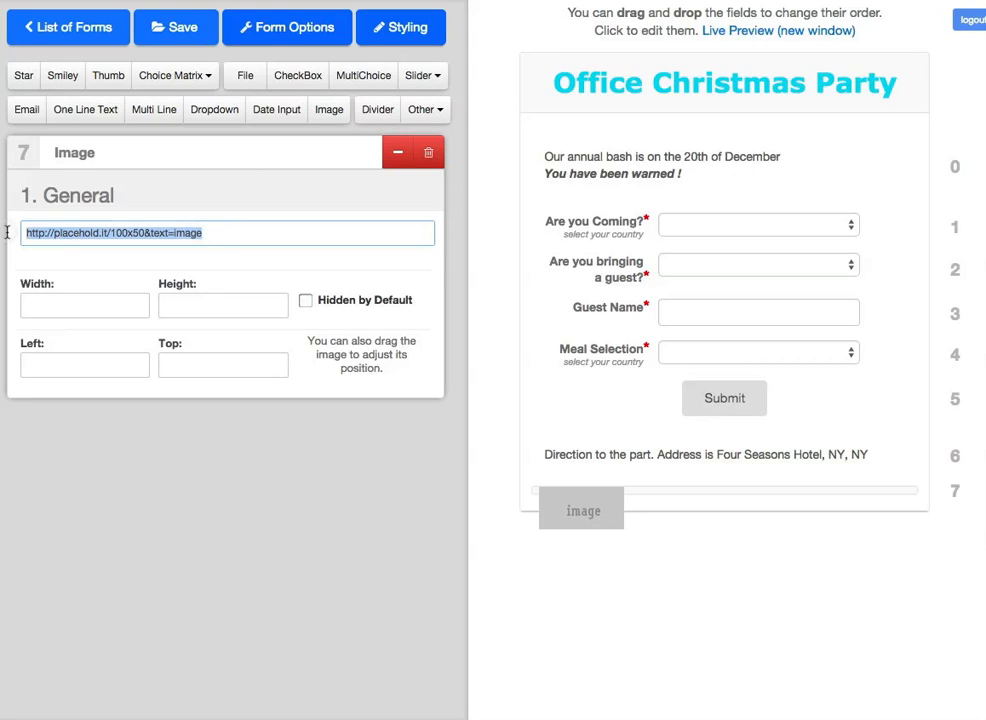
key(super+v)
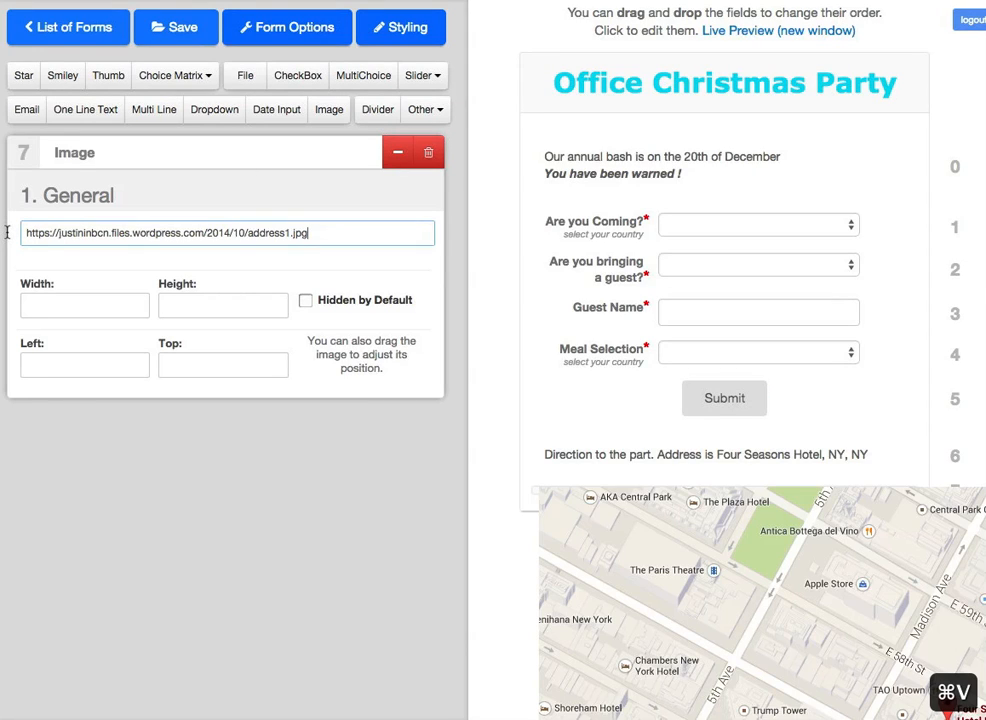
scroll(538, 565, down, 5)
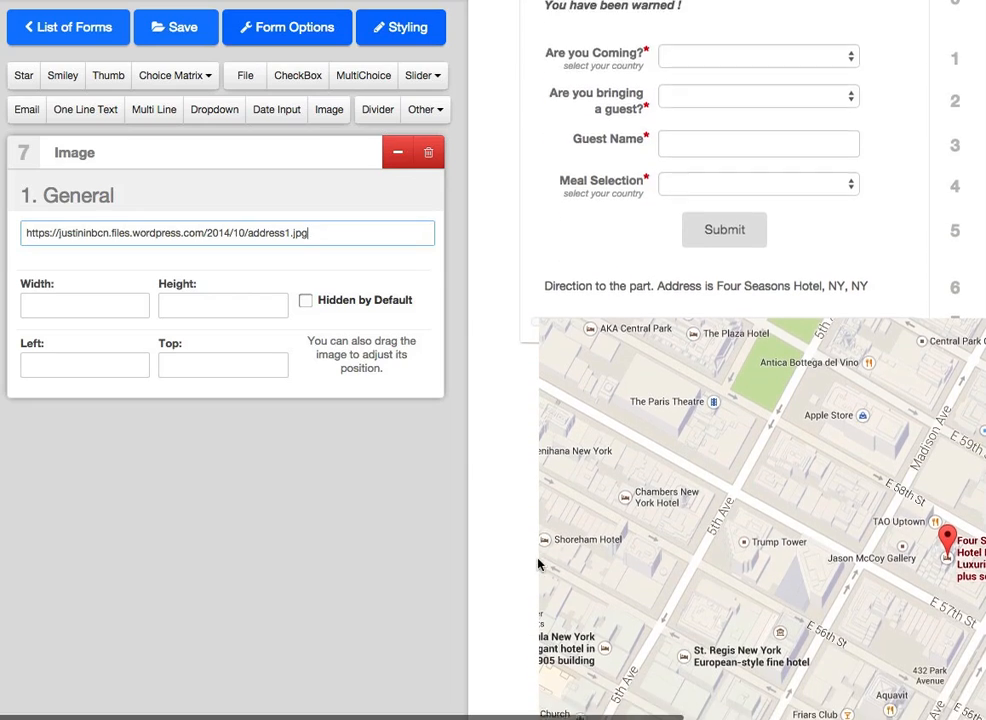
scroll(538, 565, down, 3)
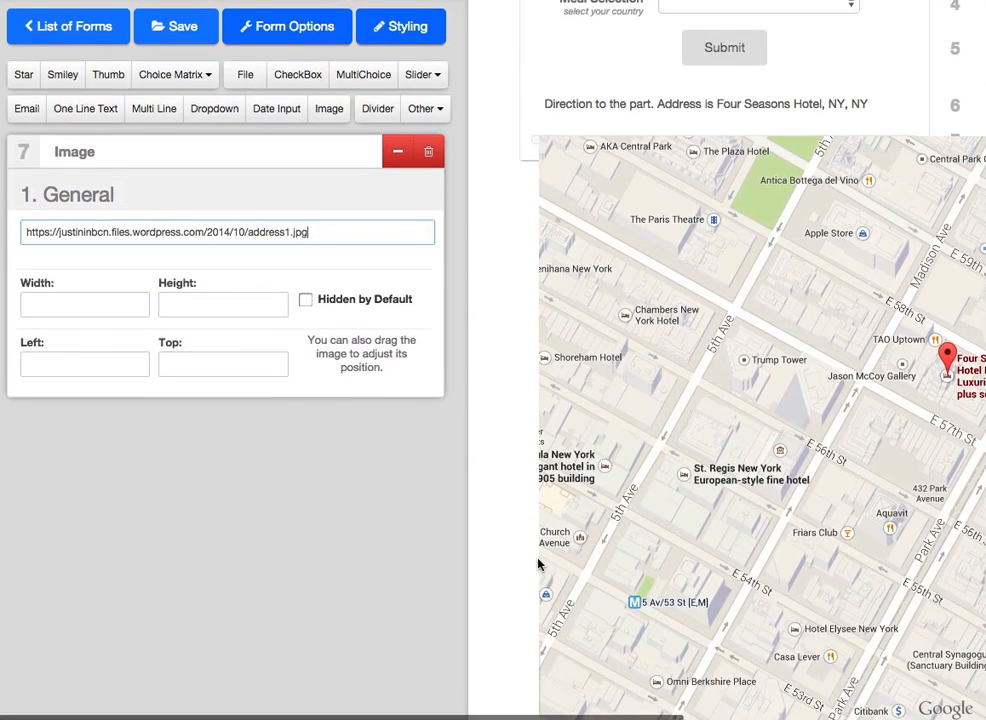
scroll(539, 565, up, 3)
Step: Size the map image to width 450 and height 300
click(50, 308)
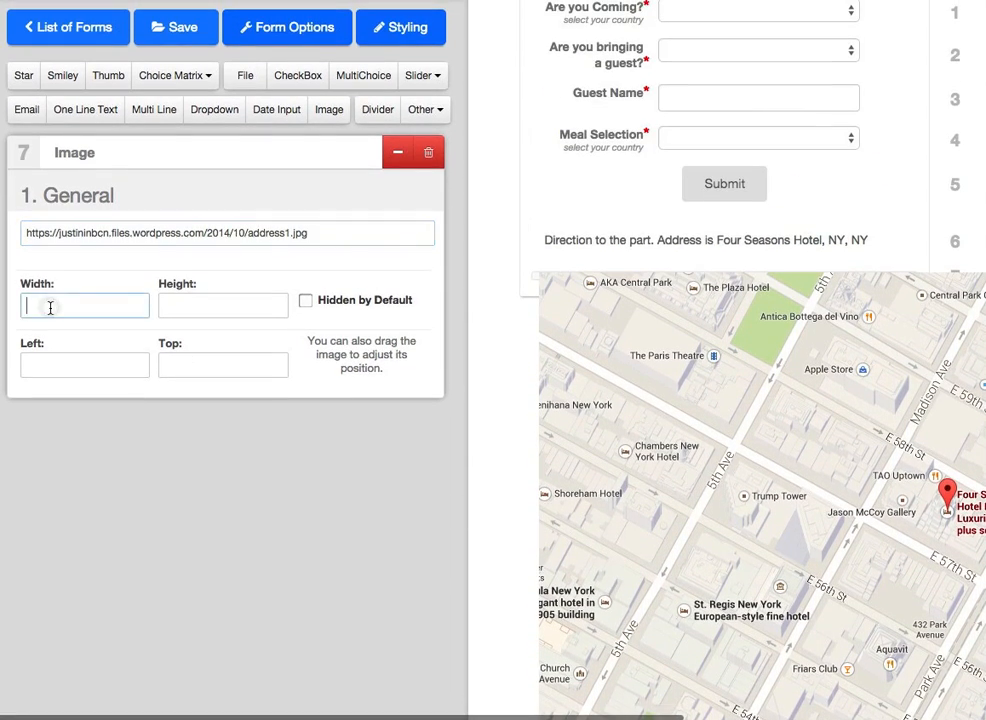
text(300)
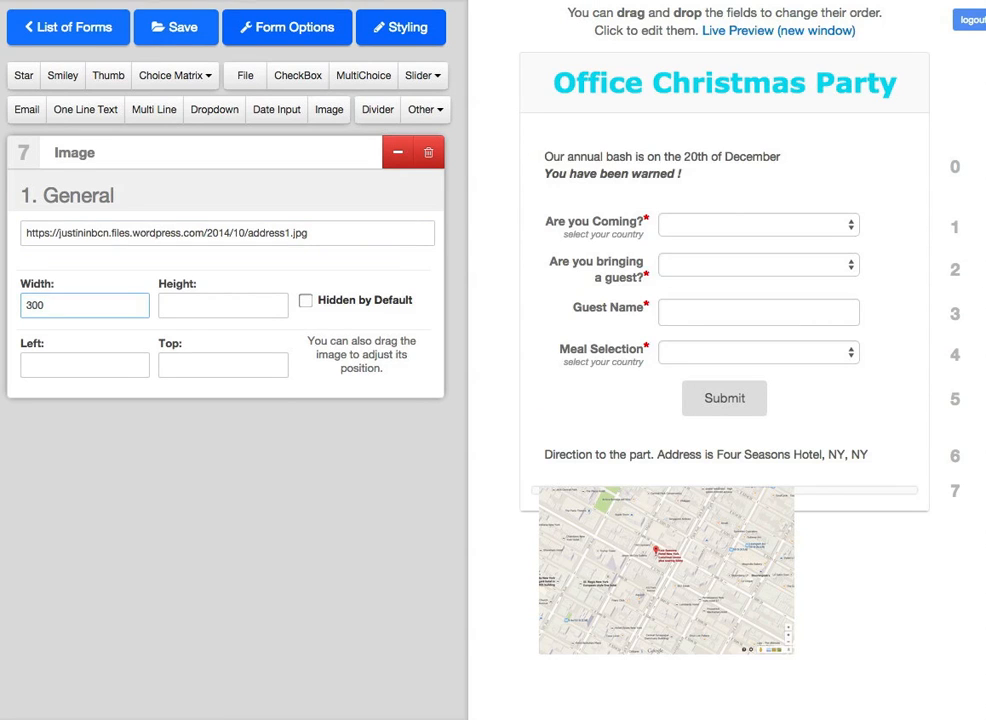
click(191, 312)
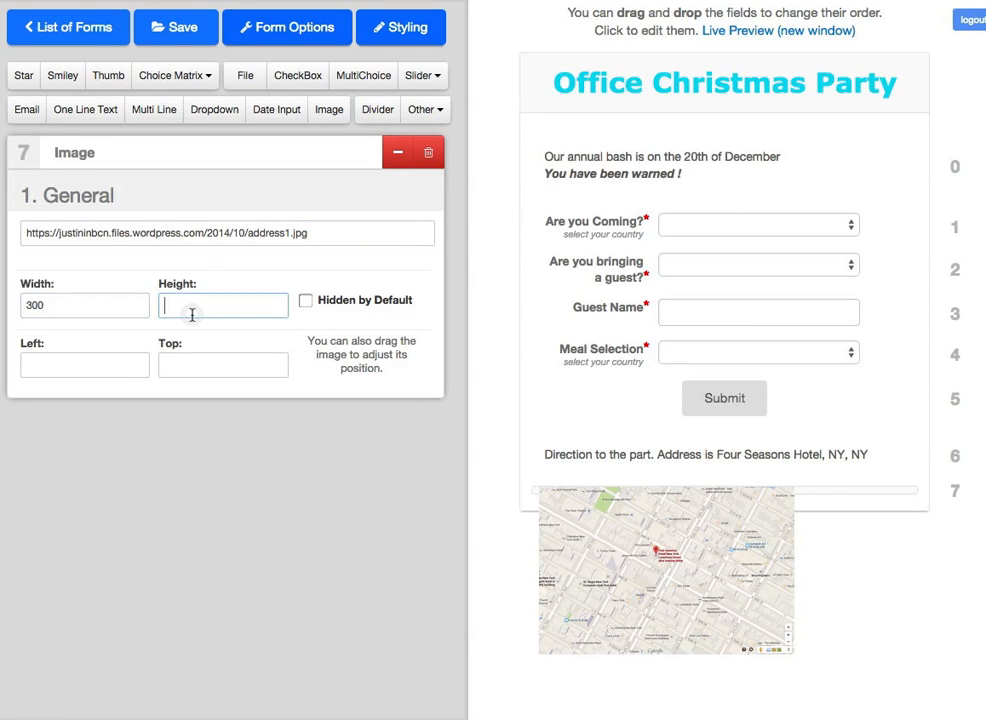
text(300)
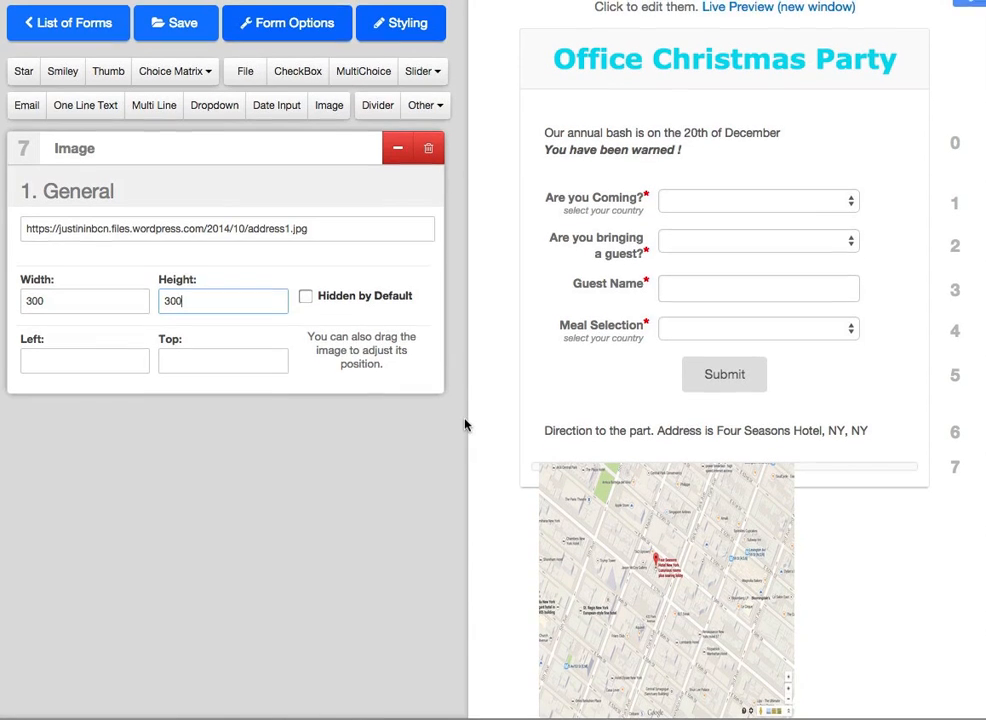
click(34, 309)
key(Delete)
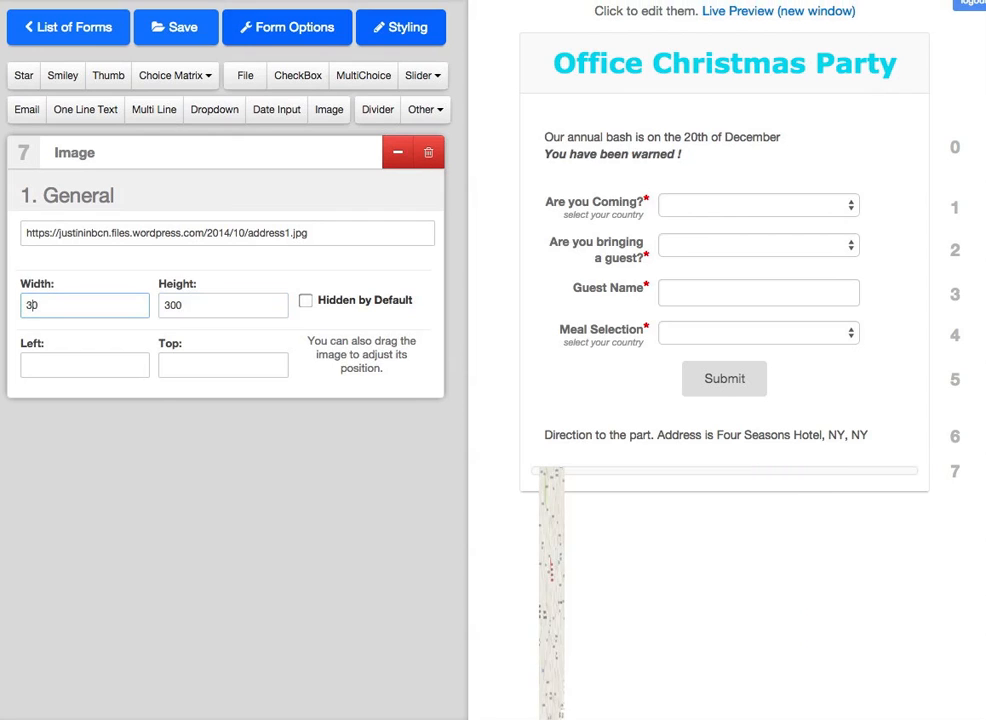
text(45)
key(BackSpace)
key(BackSpace)
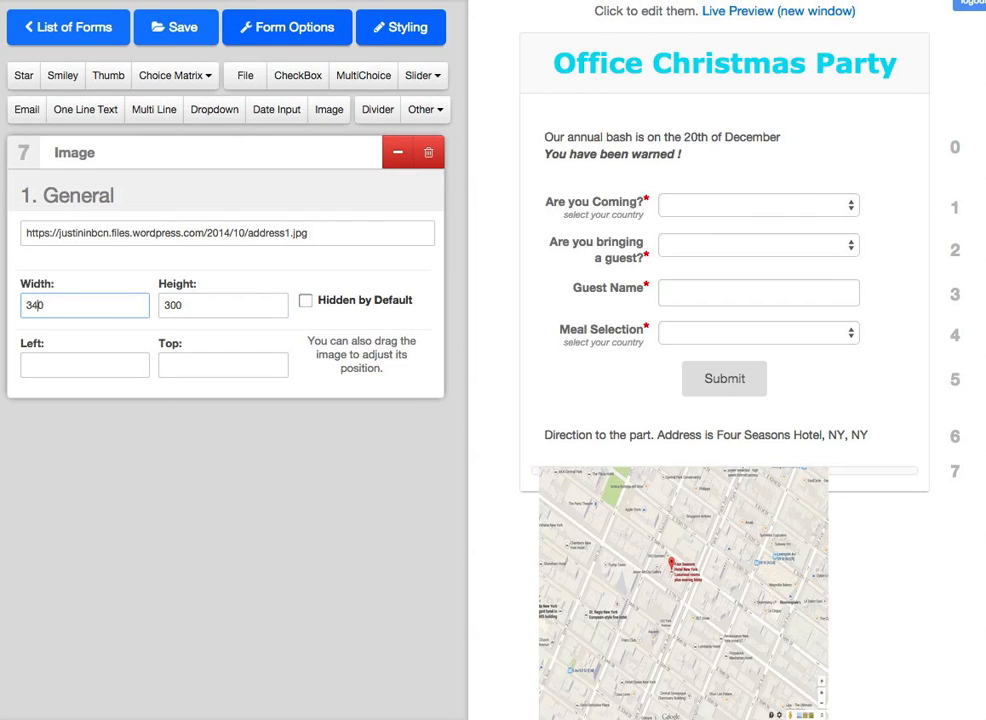
key(BackSpace)
text(45)
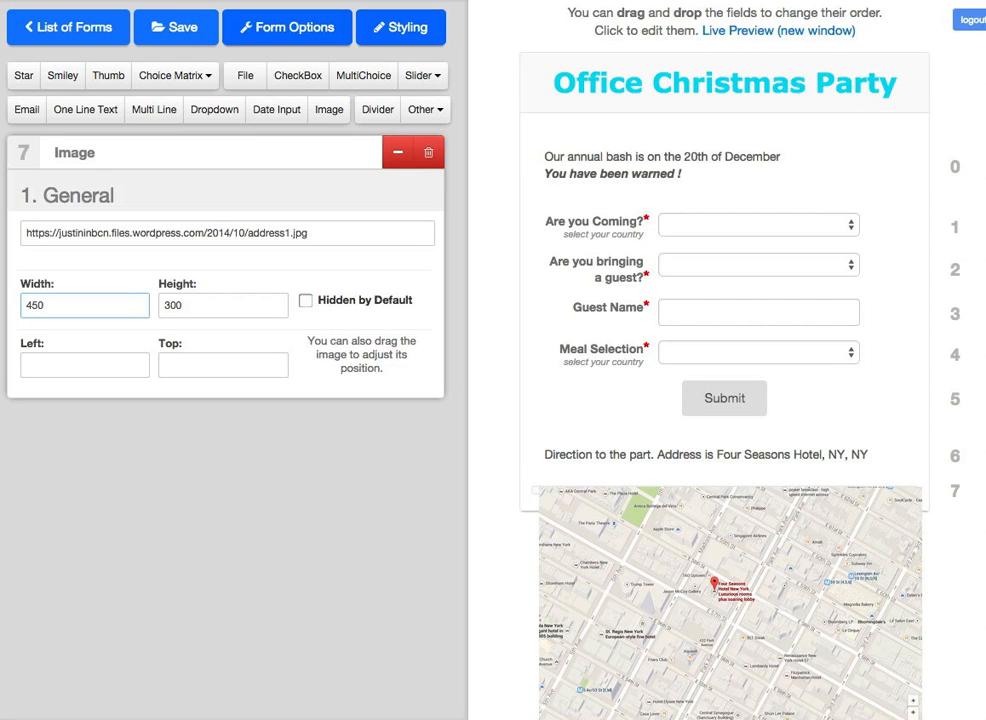
Step: Nudge the map image slightly left beneath the directions text
scroll(580, 450, down, 1)
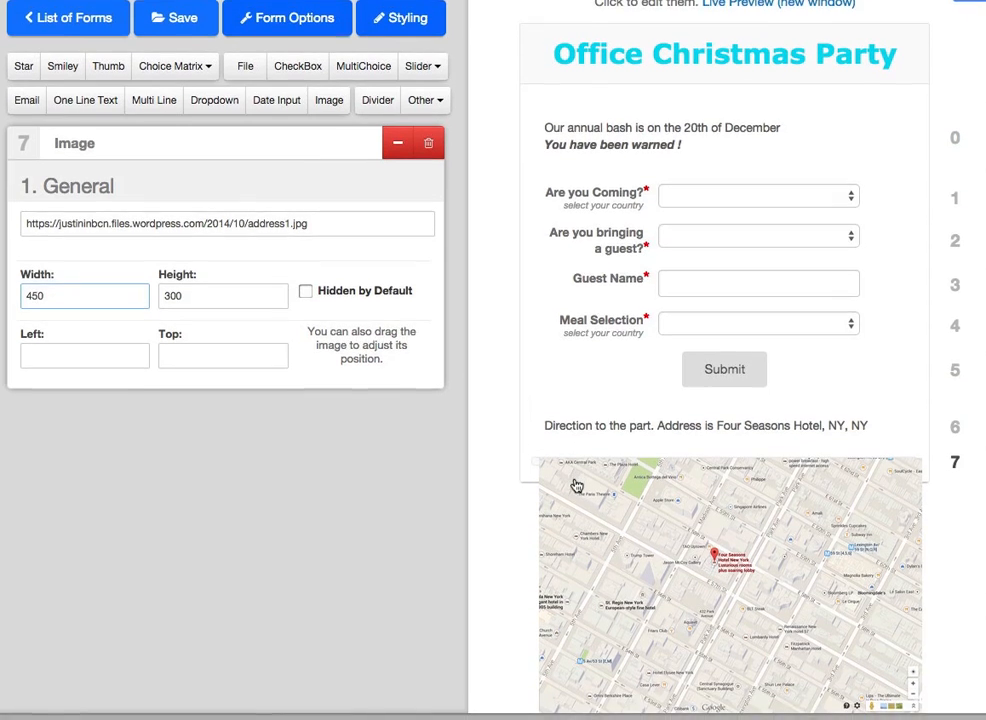
drag(726, 521, 724, 528)
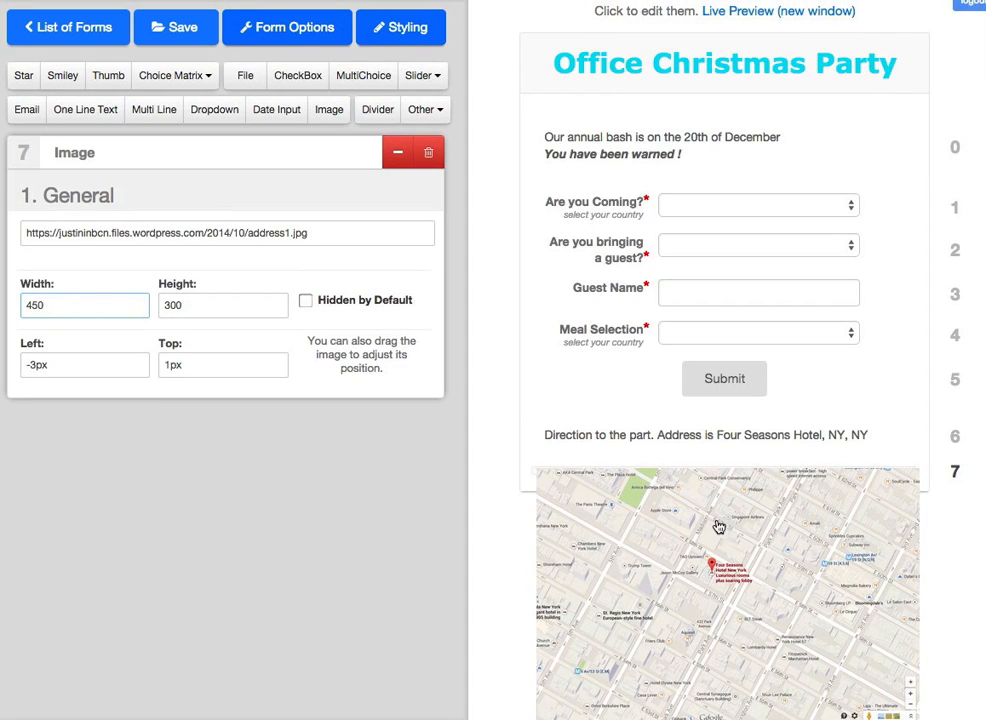
scroll(744, 530, down, 1)
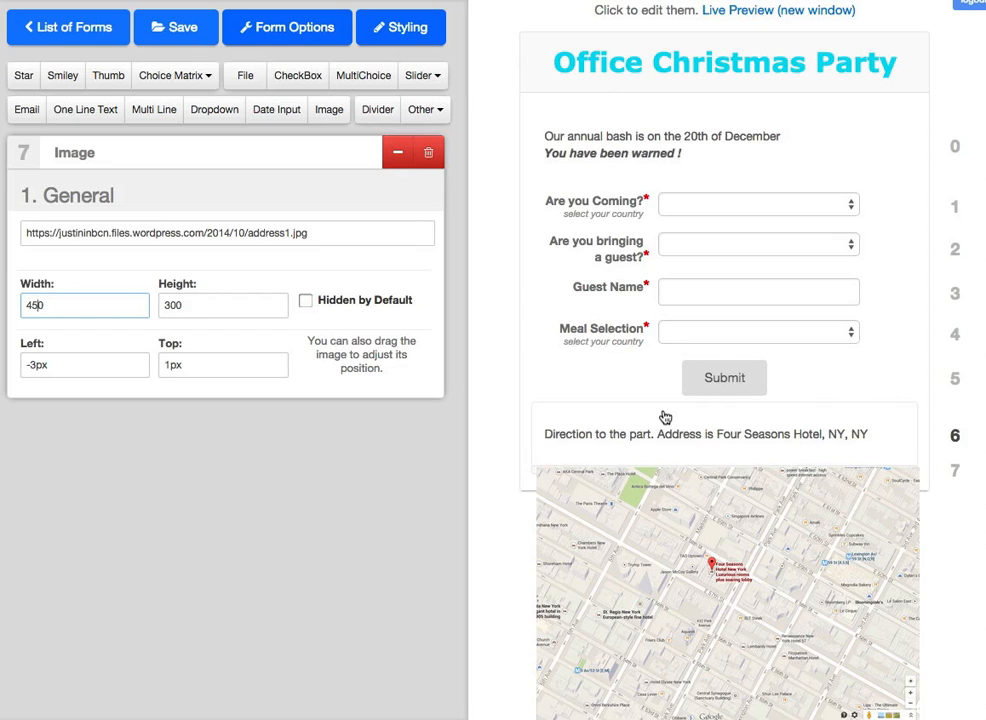
scroll(662, 437, up, 1)
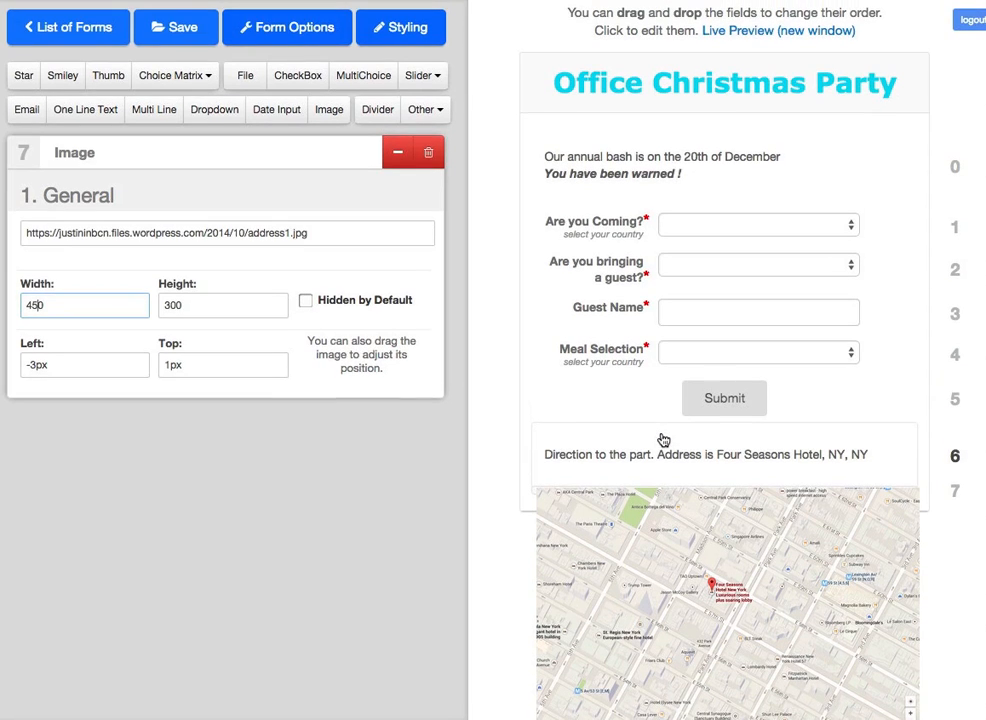
Step: Save the form, then reopen Office Christmas Invite from the Forms list
click(196, 35)
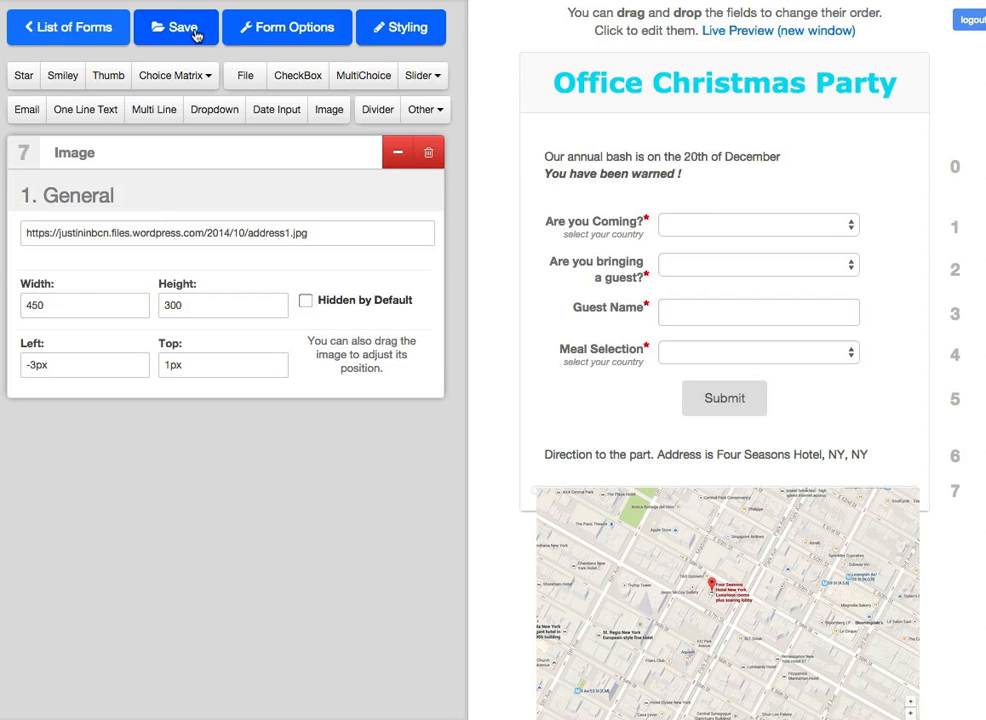
click(94, 31)
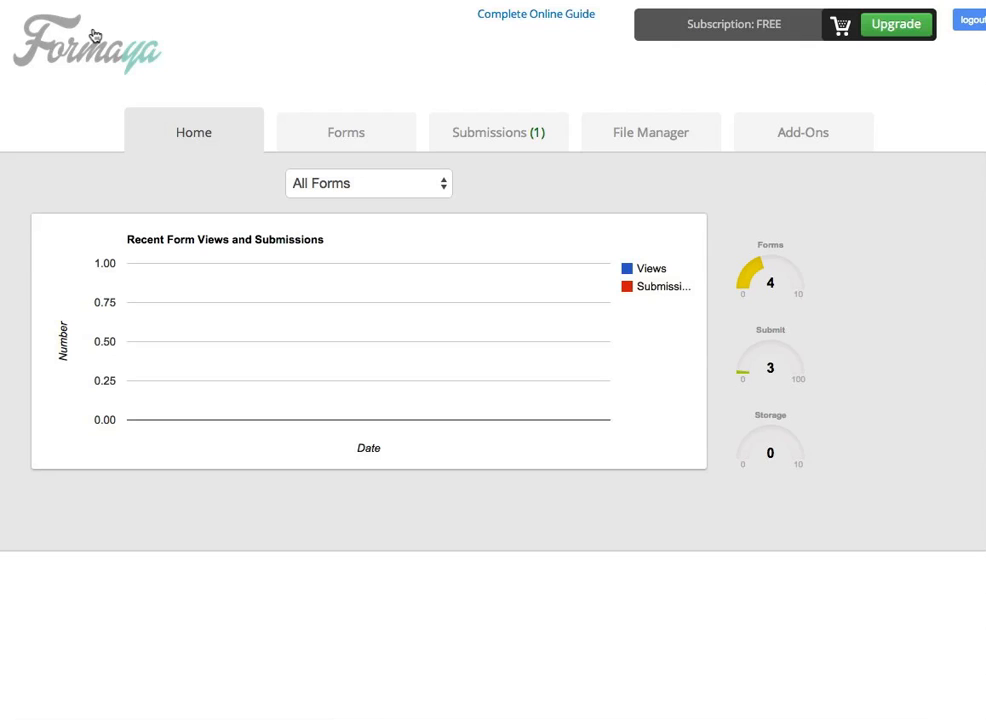
click(366, 140)
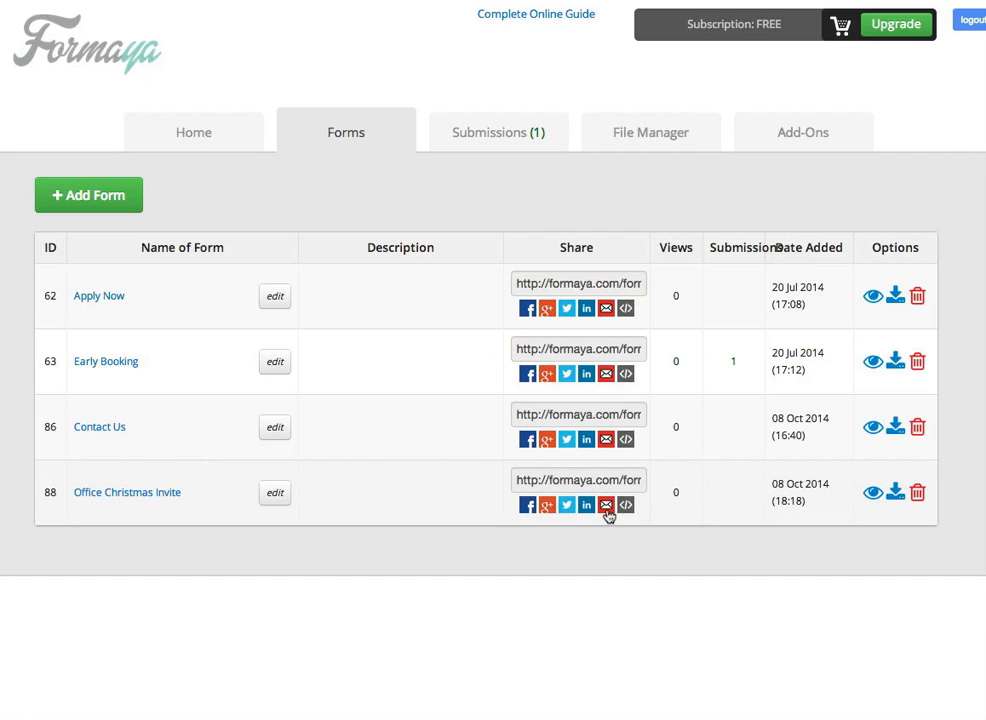
click(176, 496)
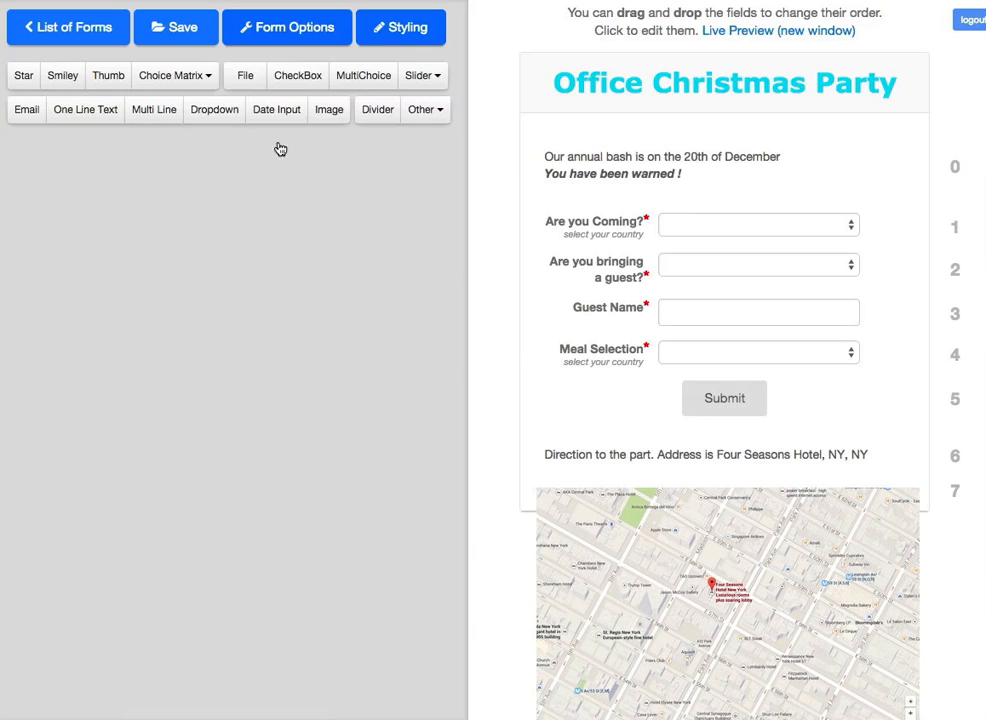
Step: Expand Form Options and scroll through its sections from General to PayPal Payments
click(292, 30)
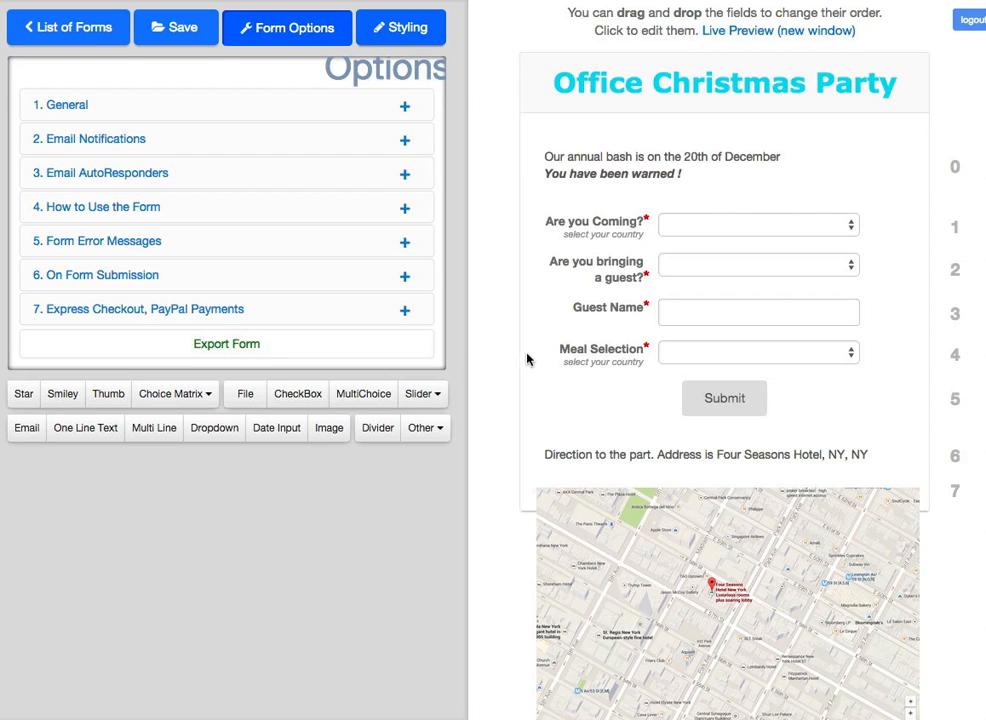
scroll(528, 359, down, 1)
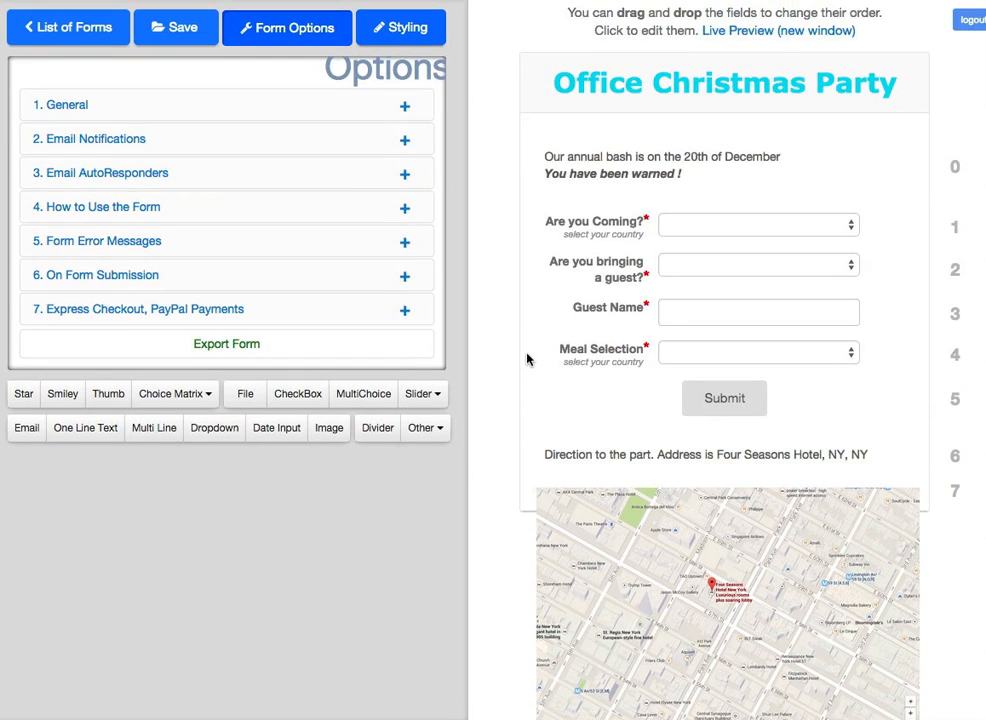